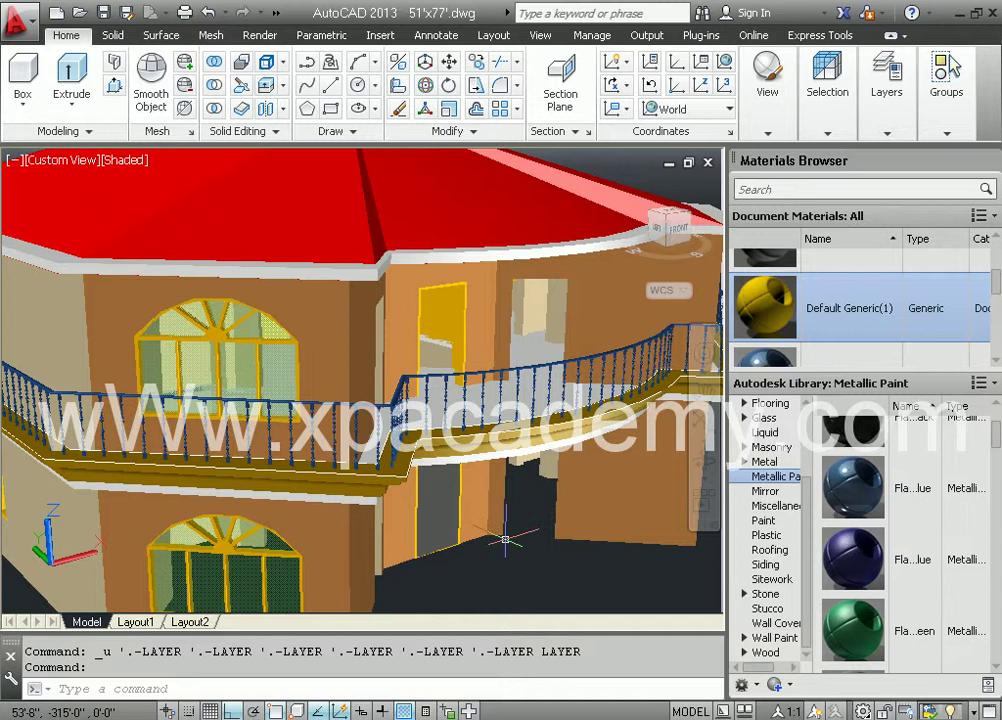
- Turn off the window, wall, railing and mir layers
text(la)
key(Return)
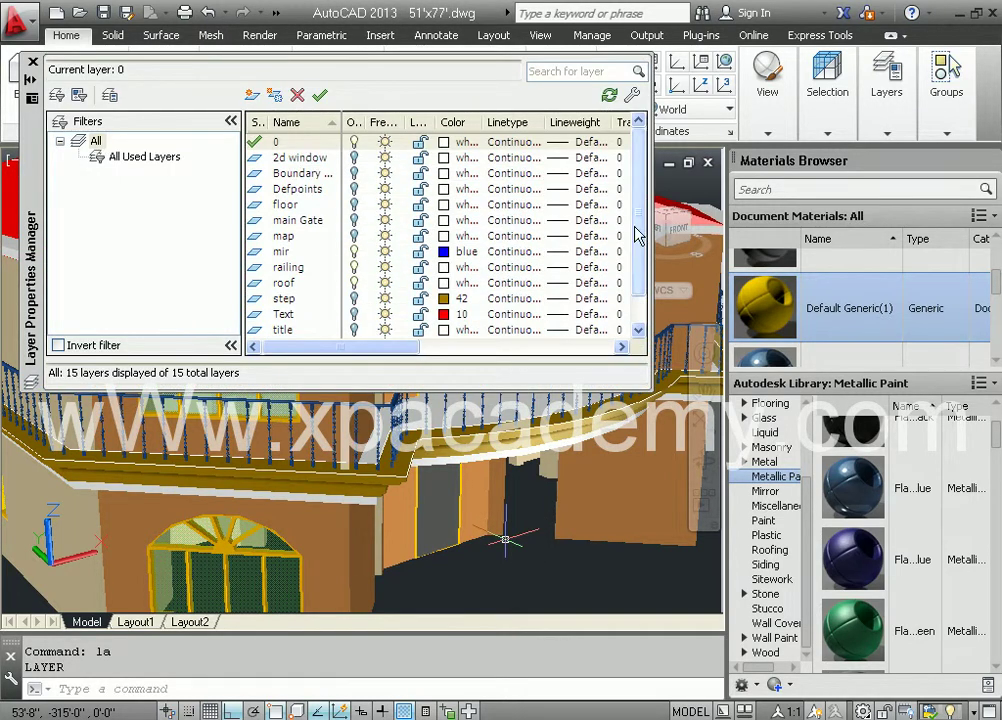
drag(637, 226, 637, 242)
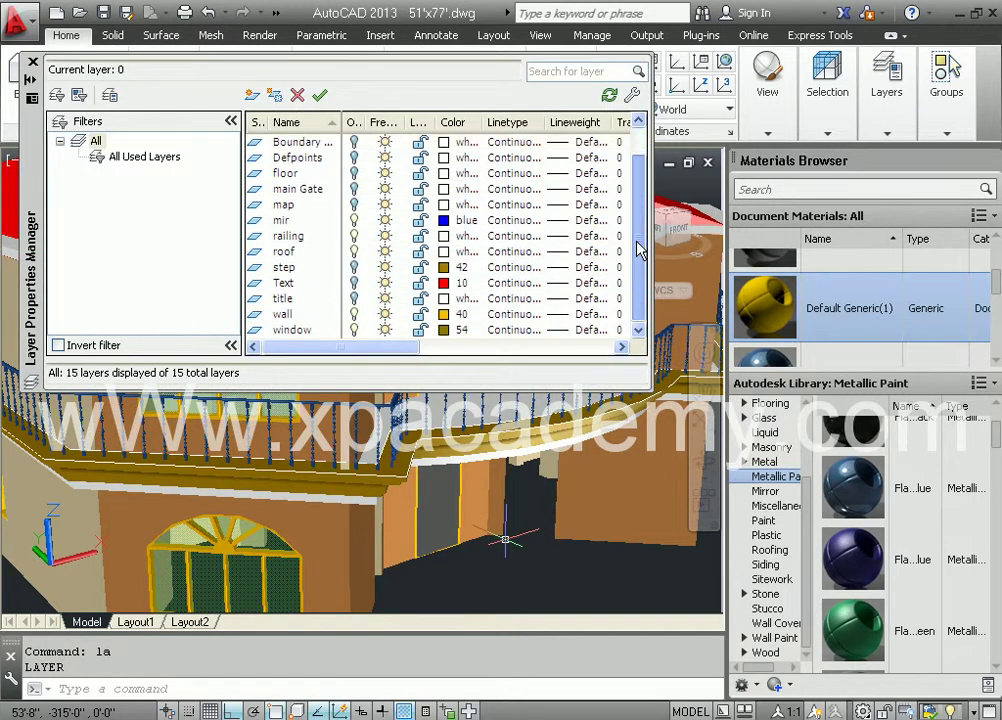
click(353, 315)
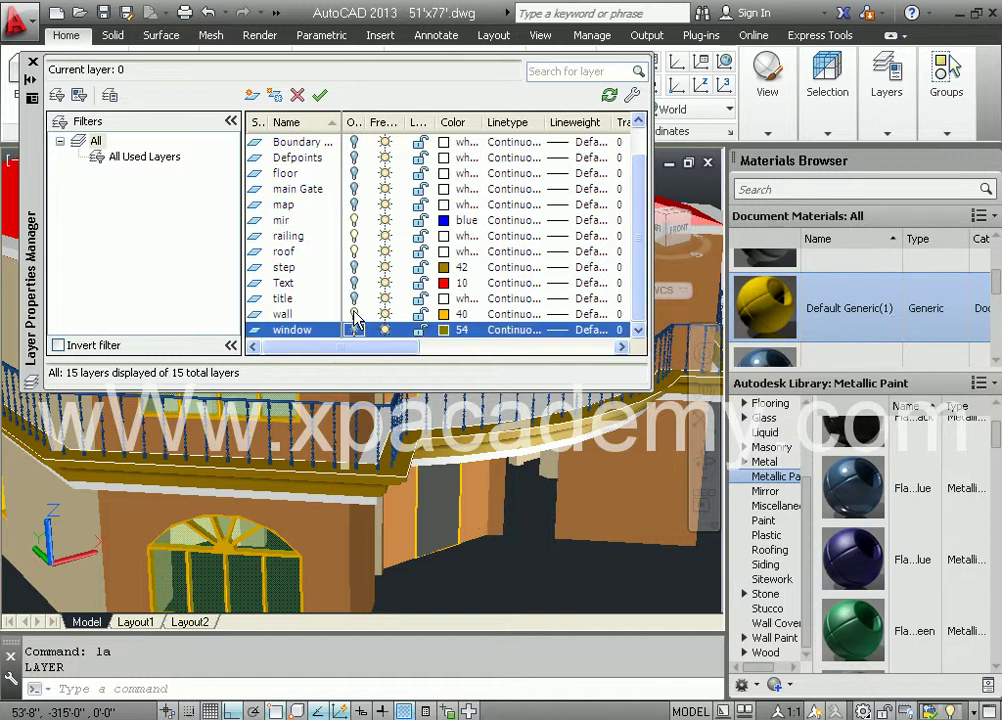
click(353, 236)
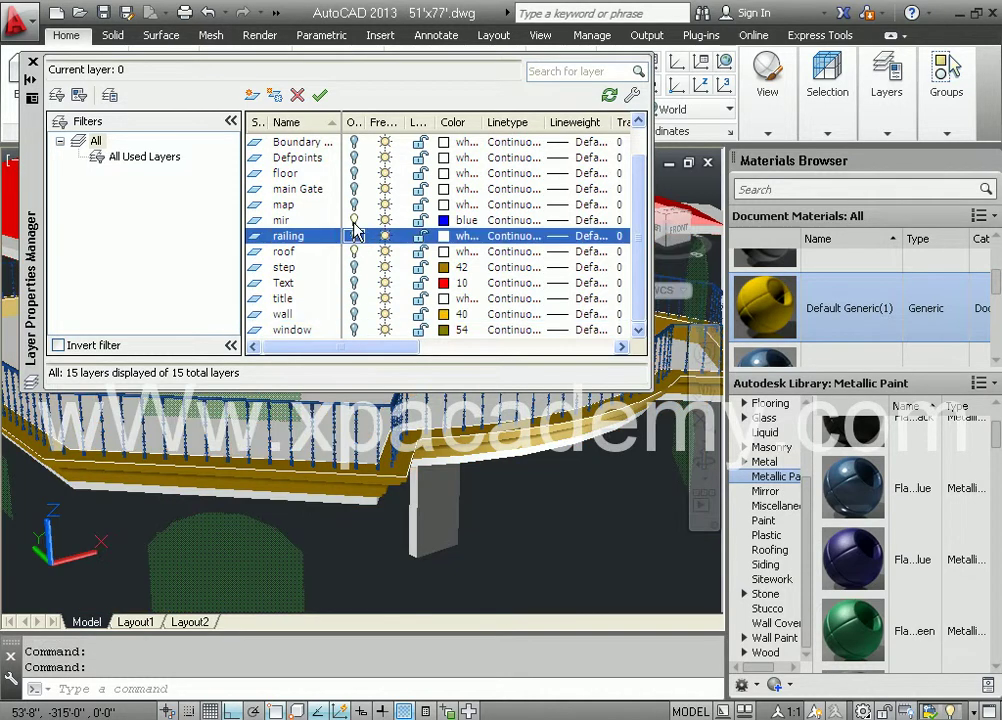
click(354, 221)
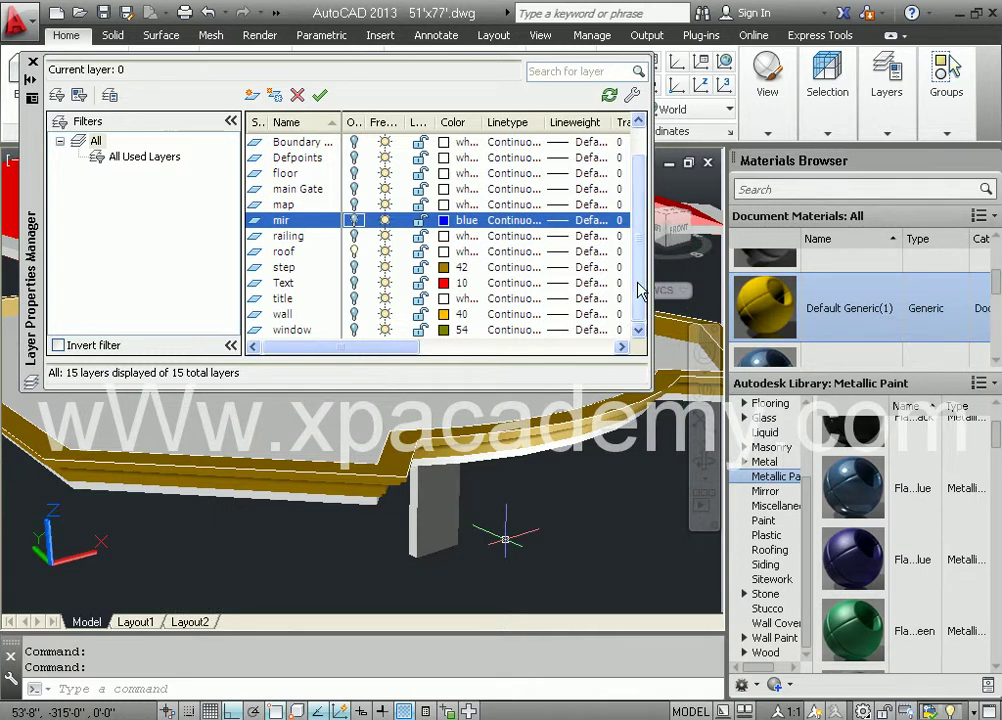
scroll(643, 255, up, 1)
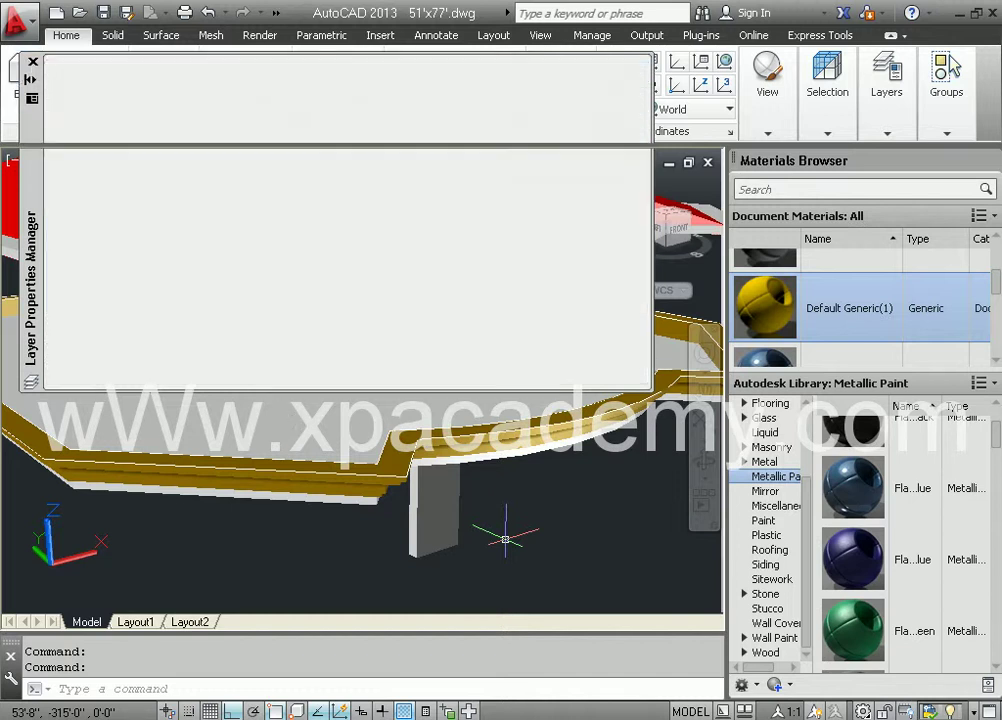
- Add the Spanish Tile - Brown material from the library's Roofing category to the document materials
shift+middle_drag(480, 420, 517, 511)
key(Escape)
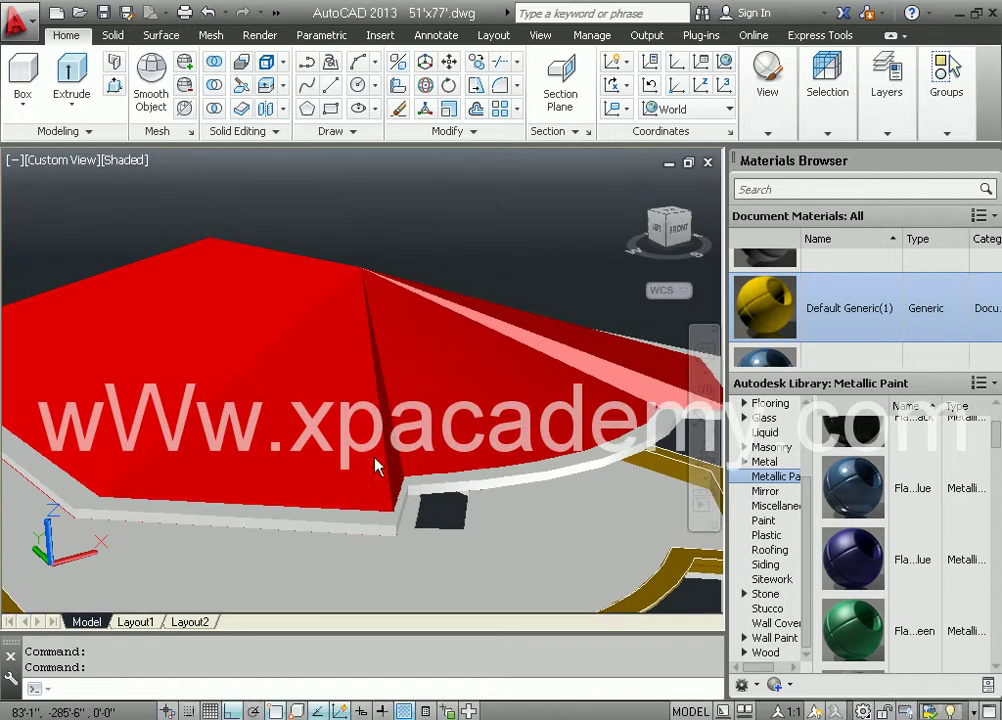
click(260, 330)
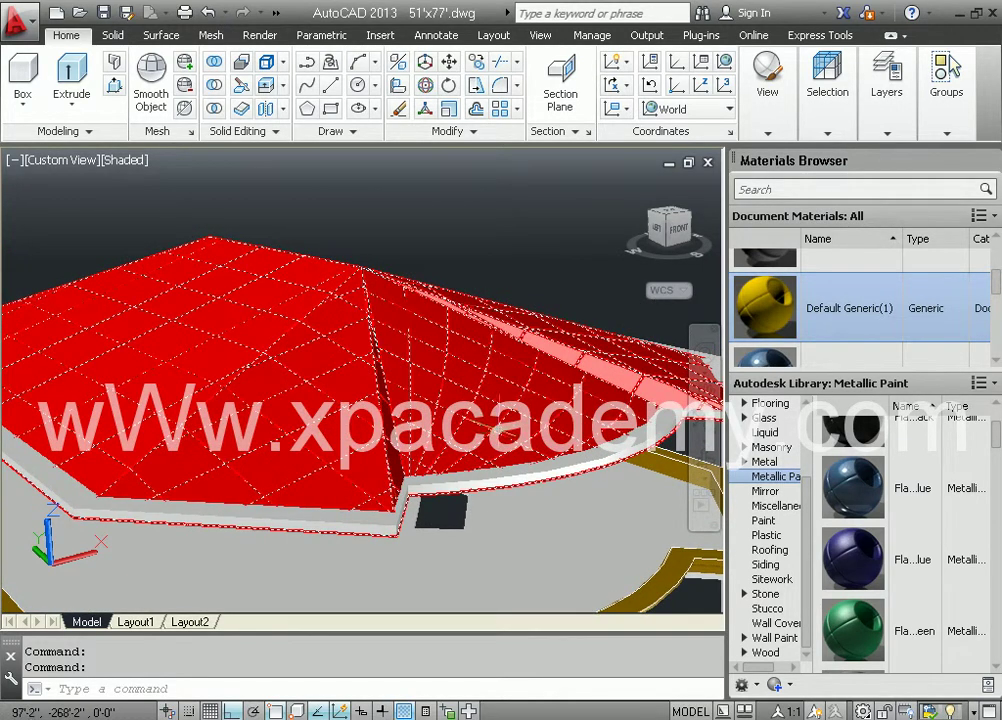
shift+middle_drag(380, 330, 427, 464)
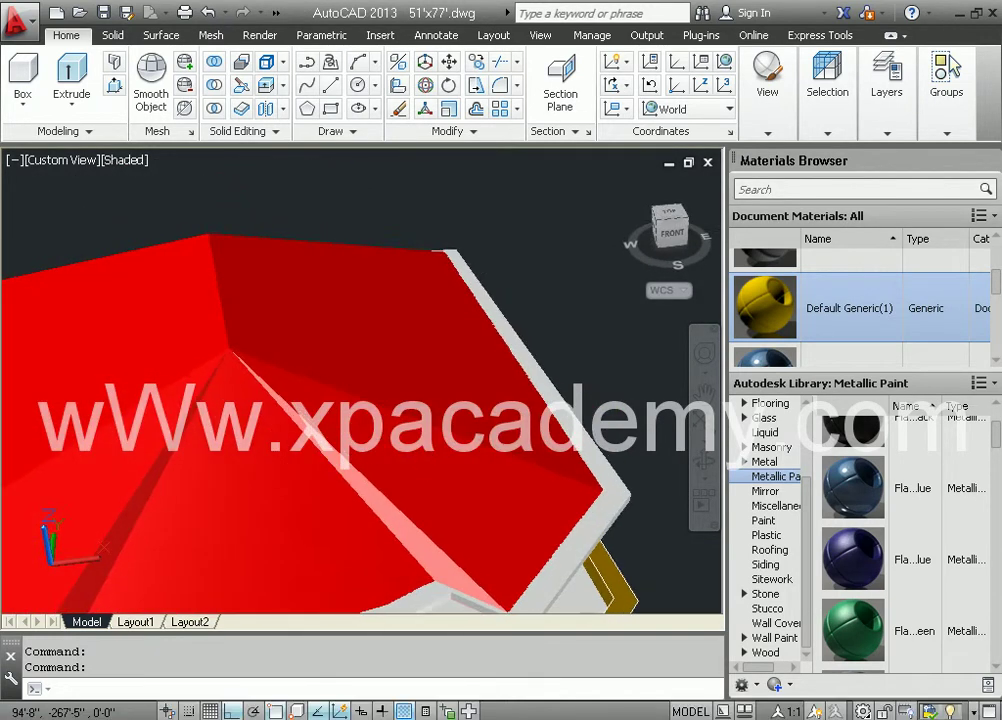
shift+middle_drag(333, 364, 360, 347)
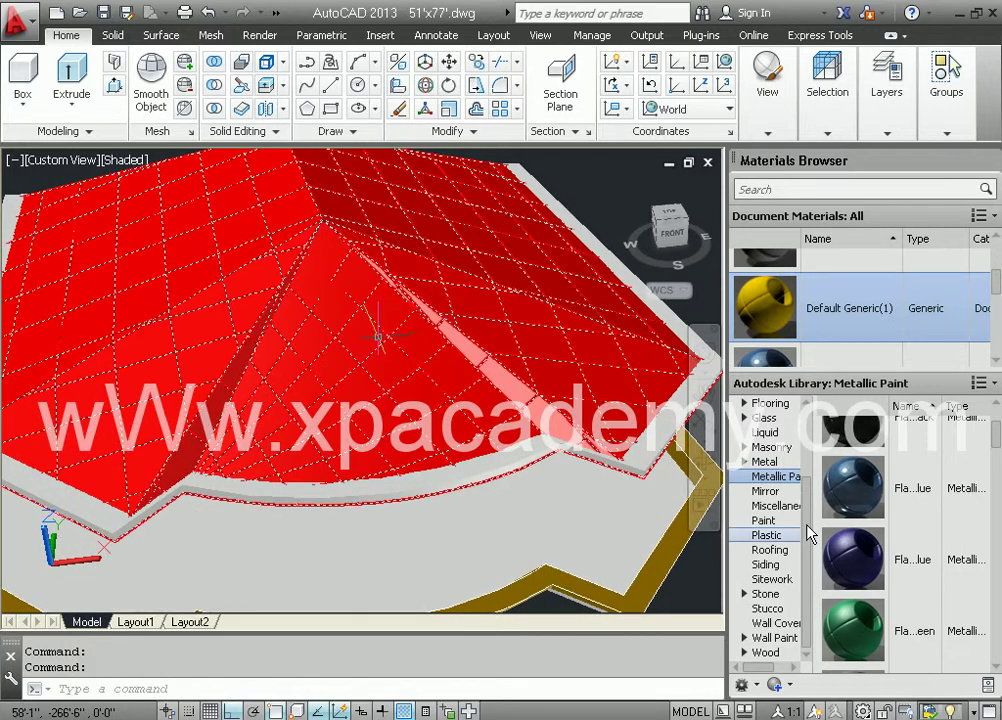
scroll(812, 476, up, 3)
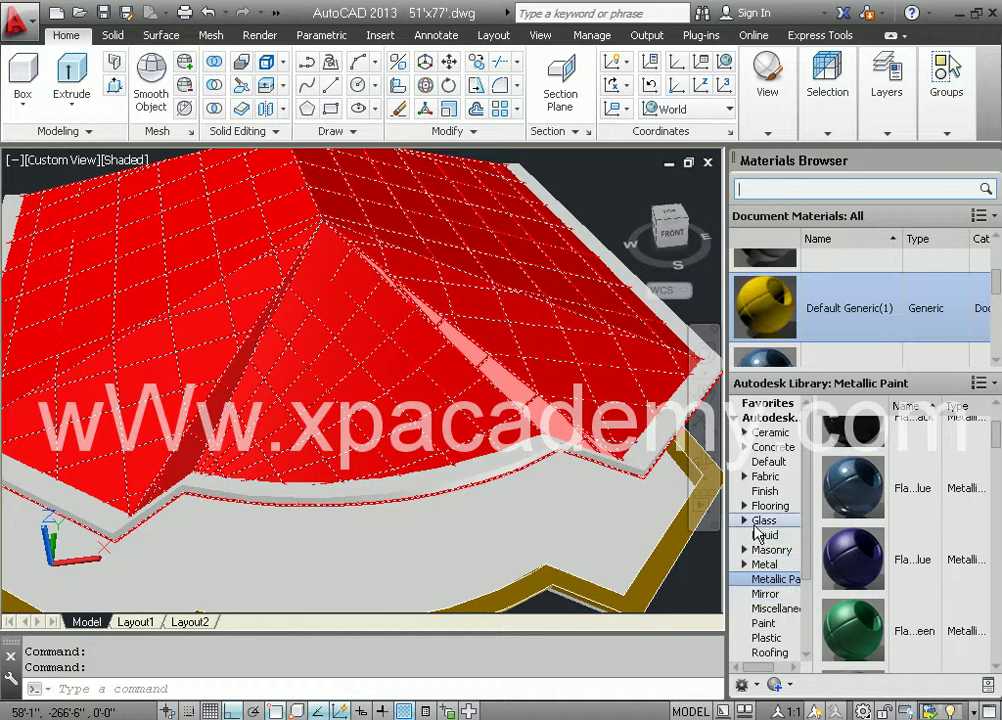
scroll(800, 575, down, 4)
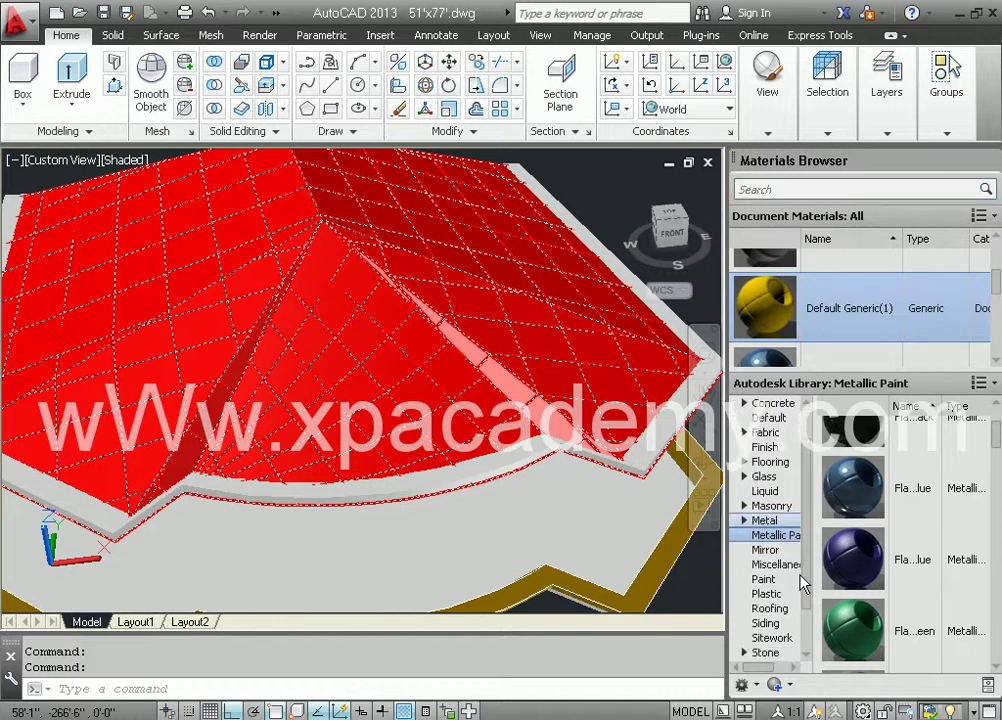
click(772, 597)
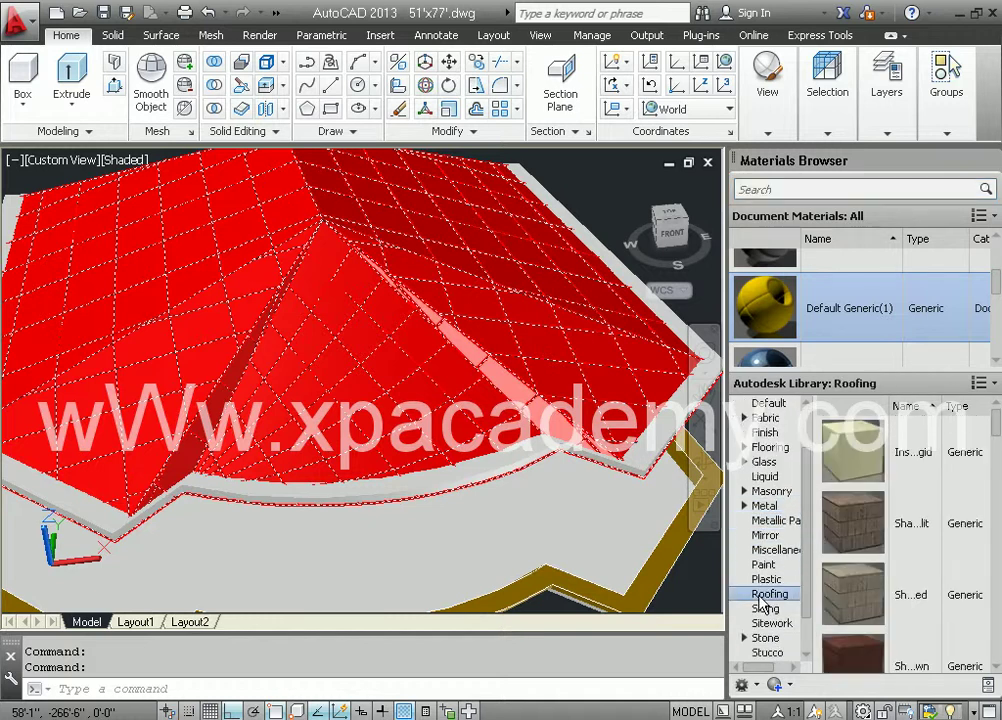
drag(995, 432, 997, 627)
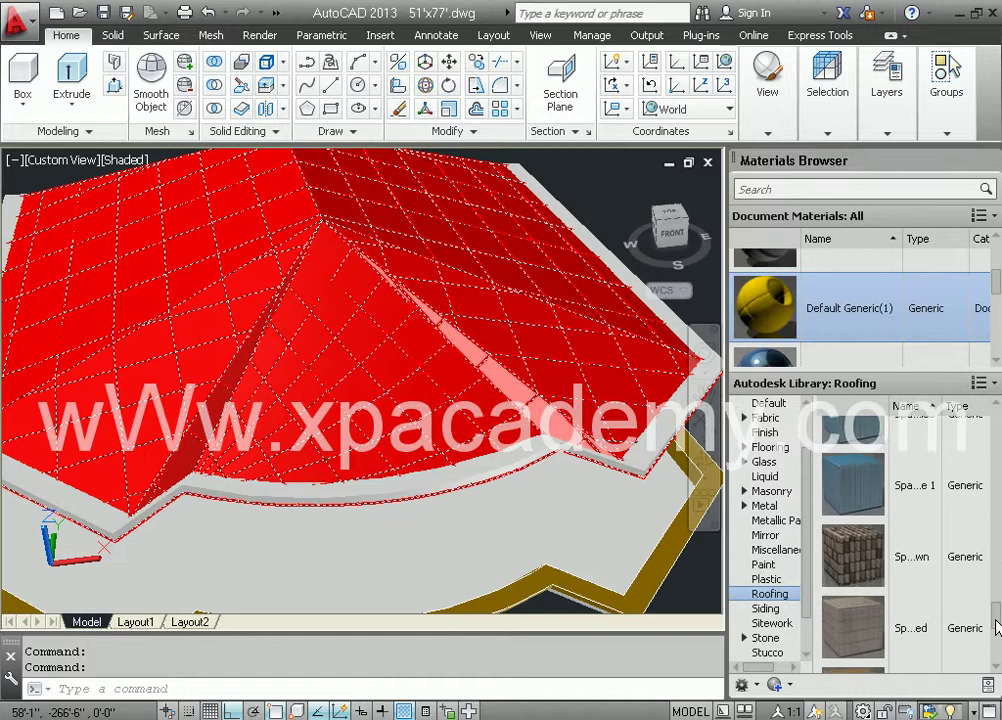
mouse_move(872, 588)
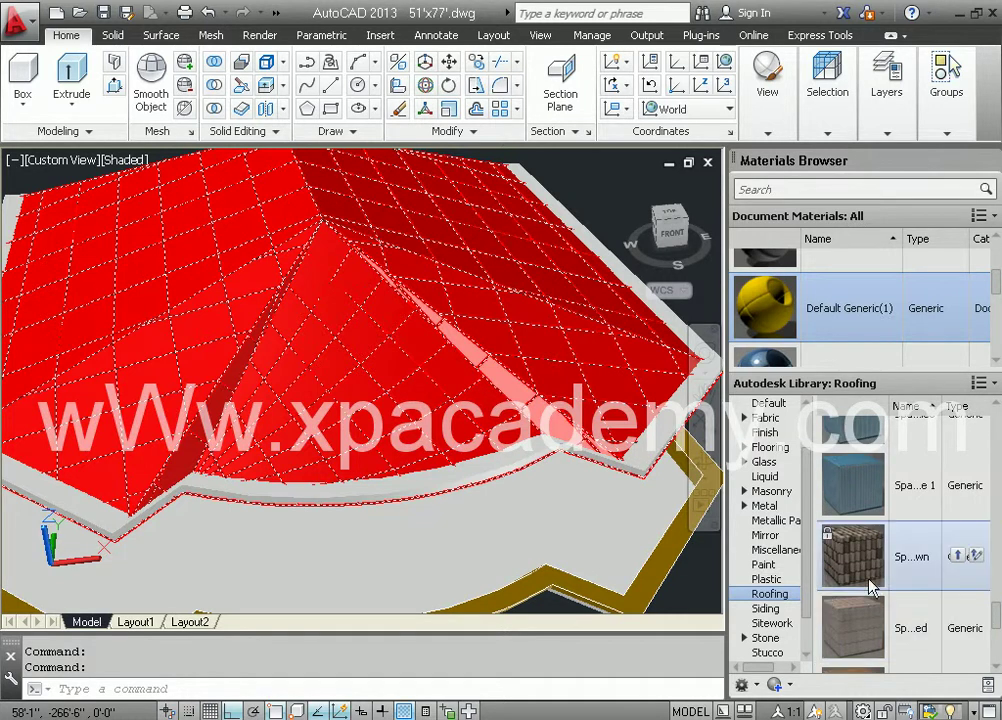
click(960, 557)
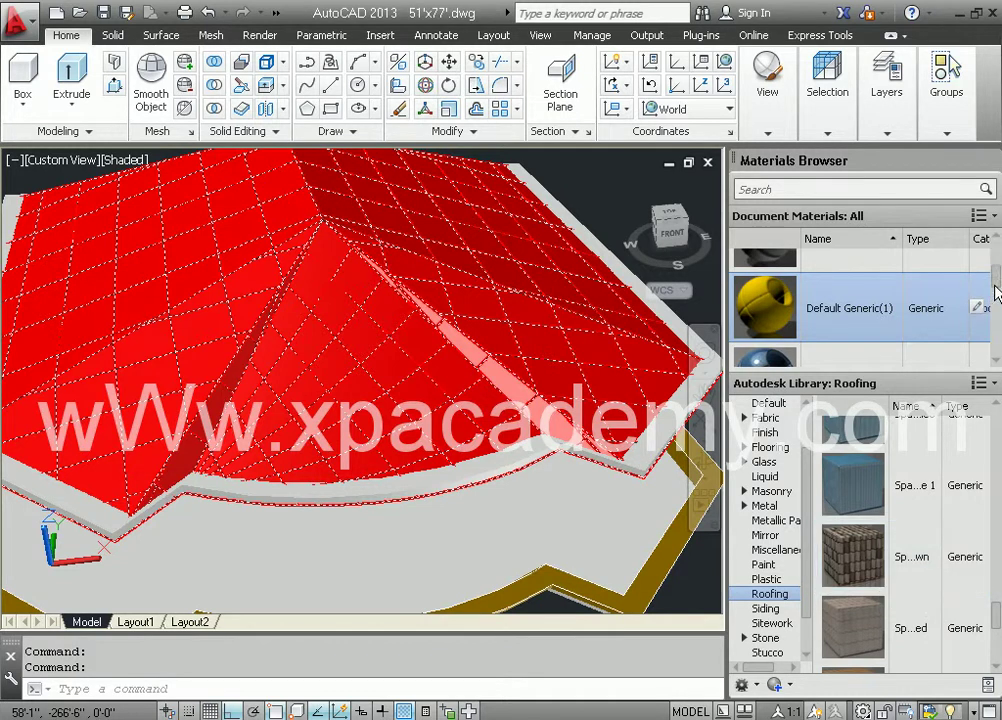
- Apply the Spanish Tile - Brown document material to the roof
drag(996, 285, 996, 357)
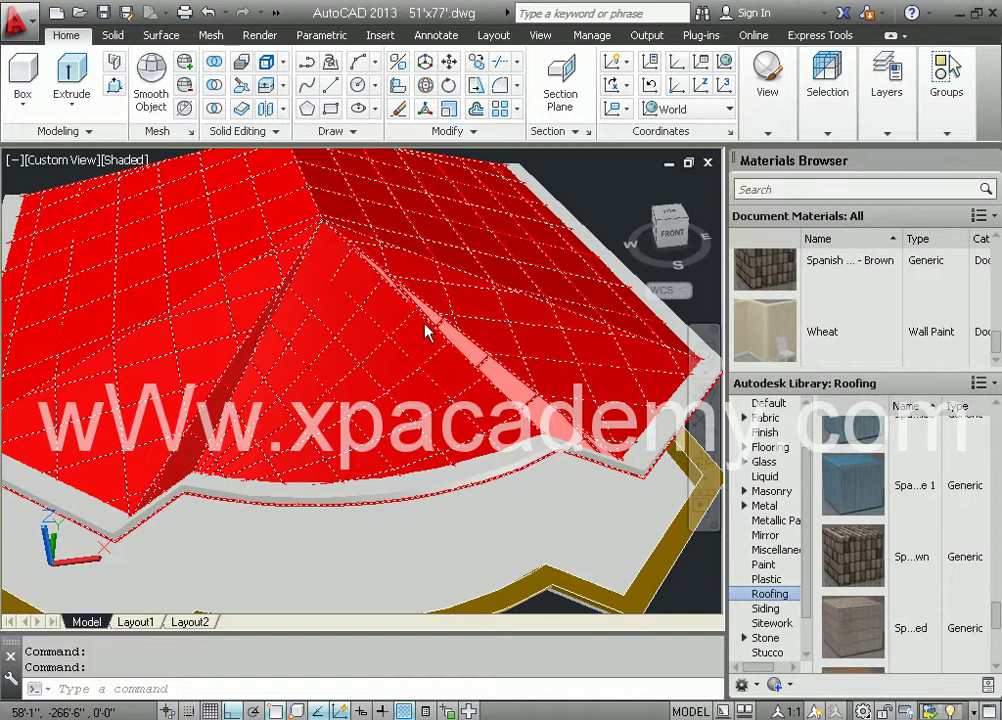
click(780, 285)
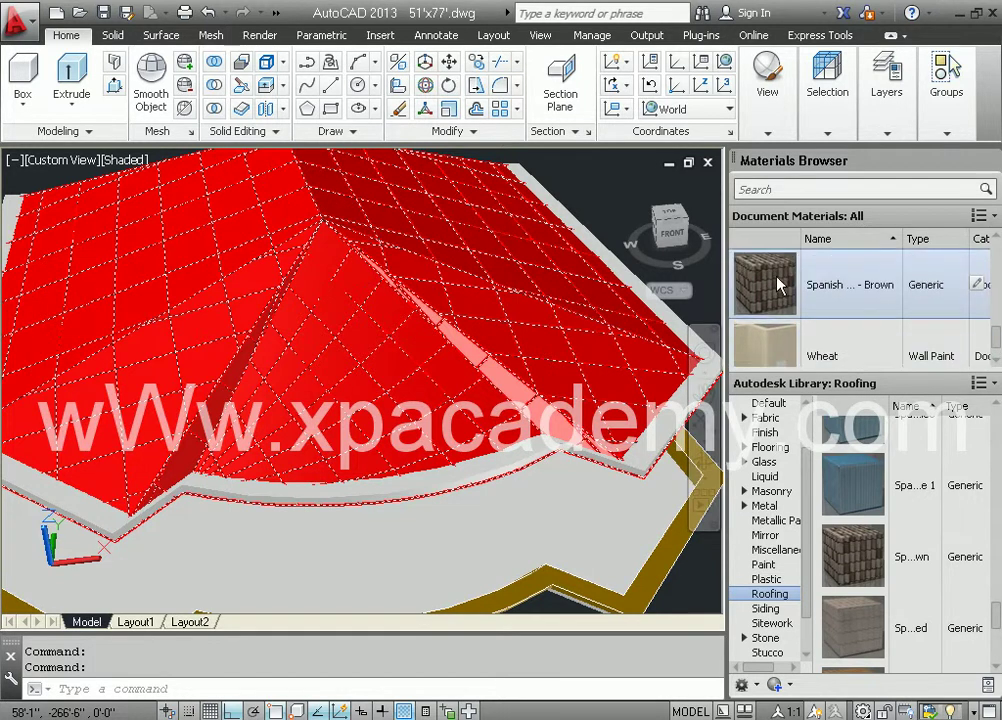
drag(780, 285, 519, 317)
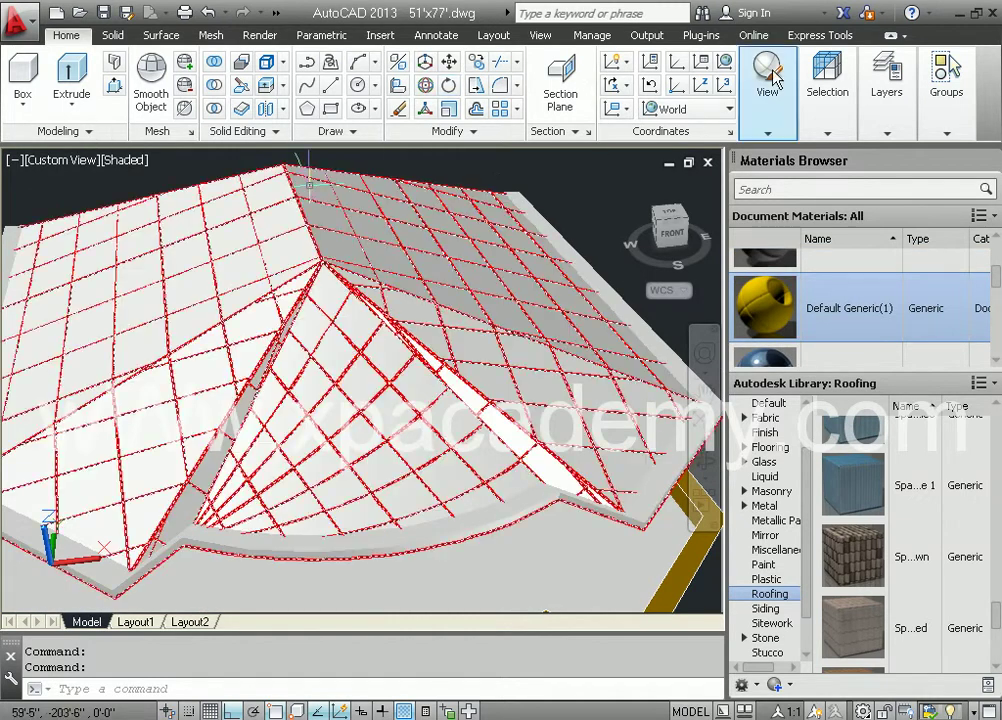
- Render the current roof view with the Medium preset to check the tile texture, and close the render window
click(765, 90)
click(262, 36)
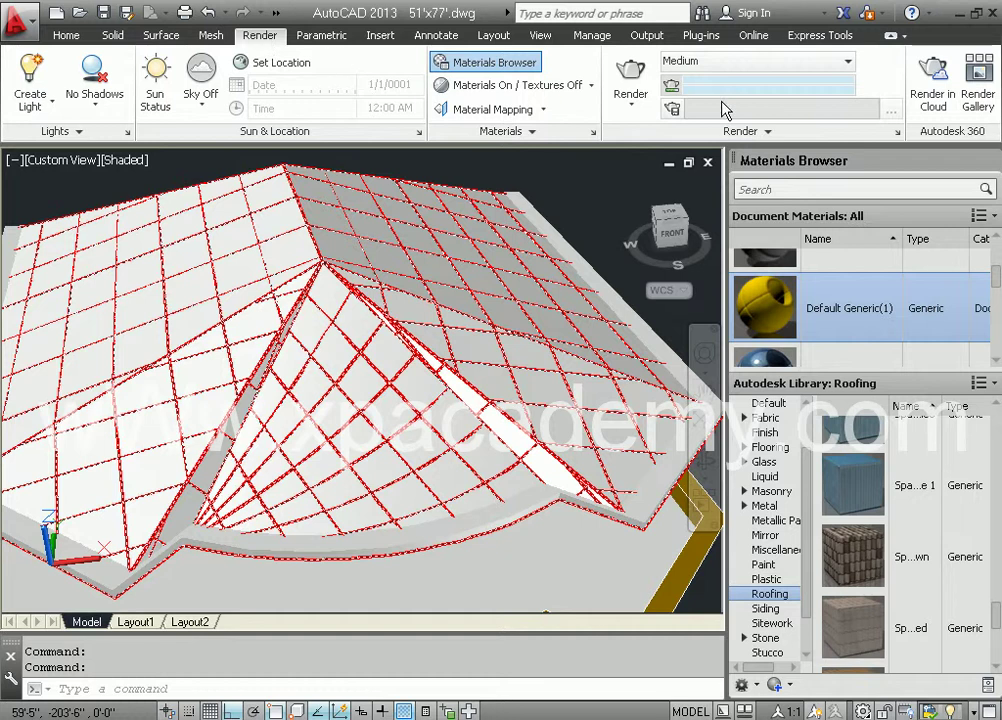
click(631, 74)
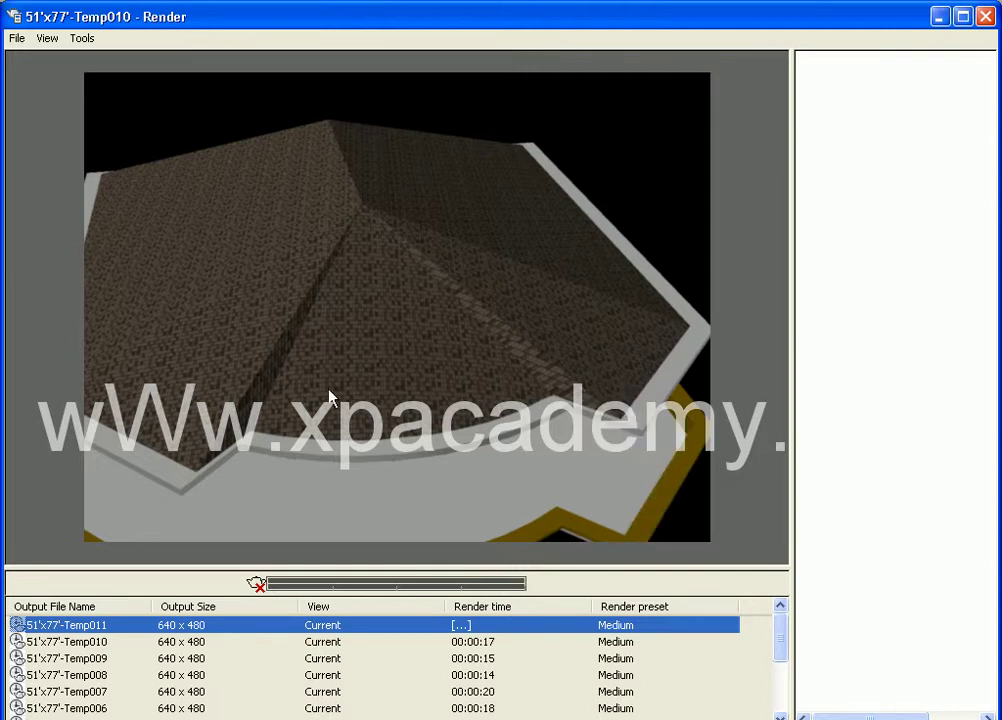
click(986, 17)
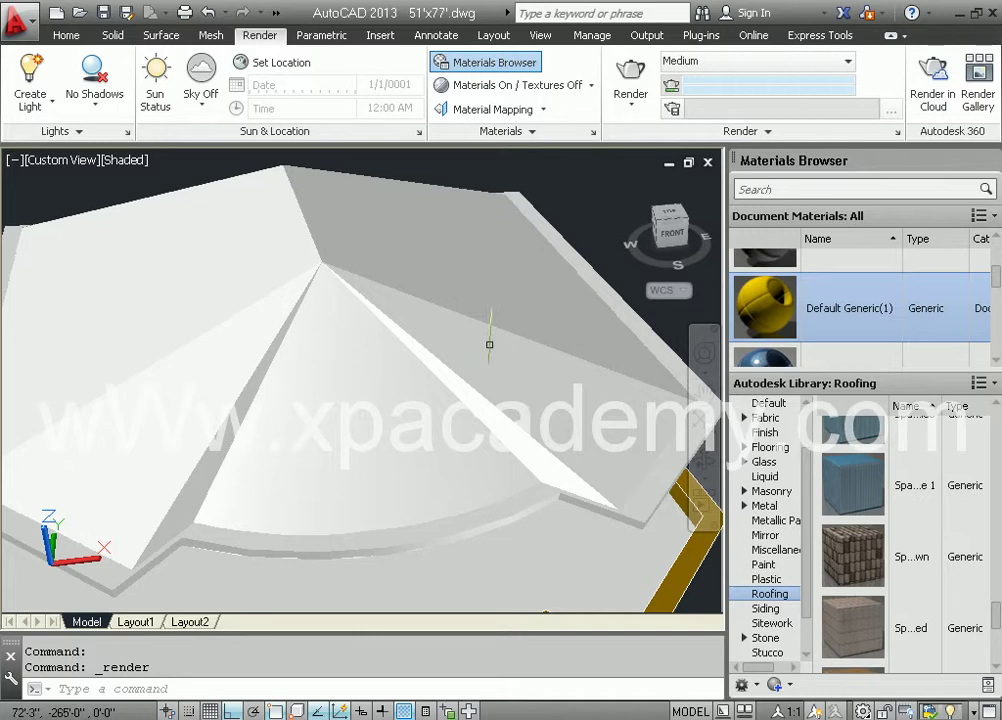
- Set the sample width of the Spanish Tile - Brown color image to 8'-0" with proportional height, and close the material's editors
drag(997, 293, 976, 334)
click(977, 332)
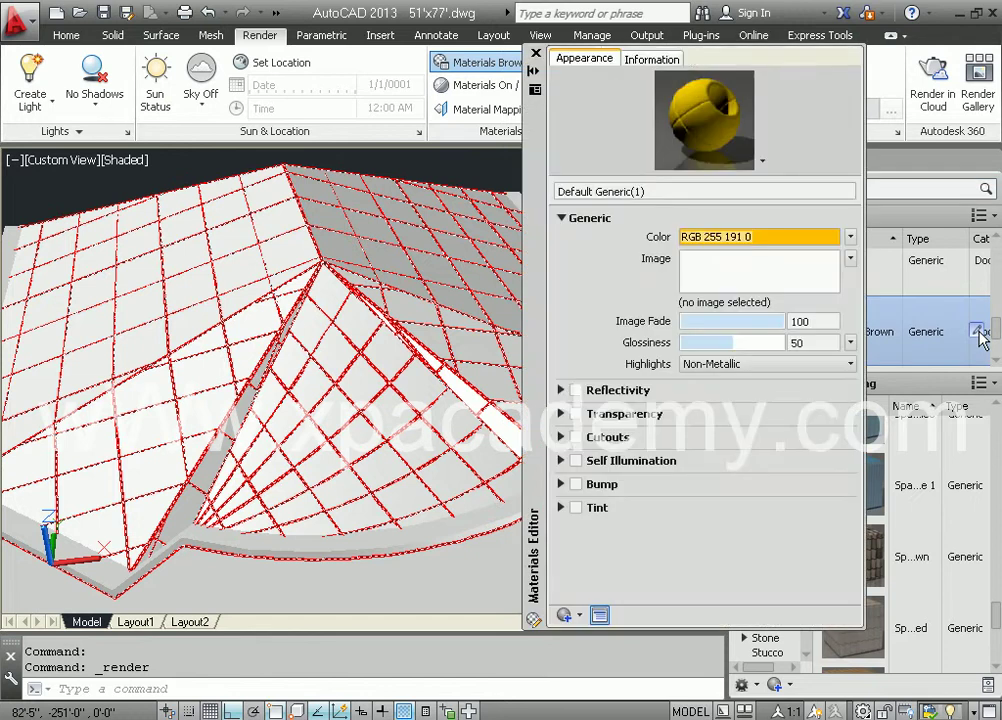
click(728, 272)
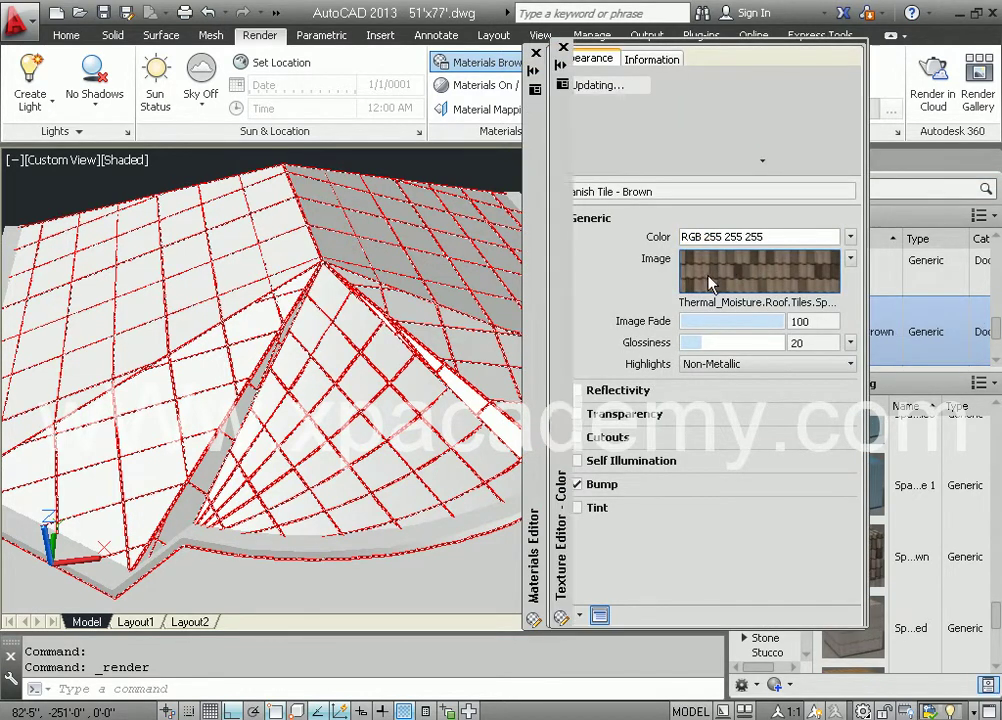
click(717, 563)
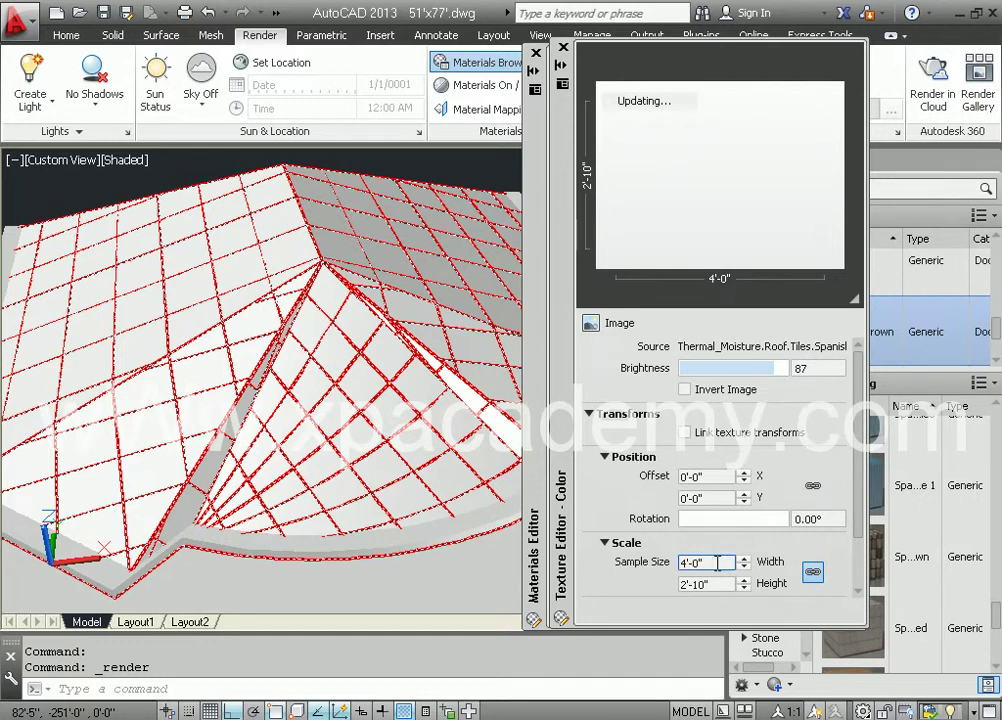
double_click(717, 563)
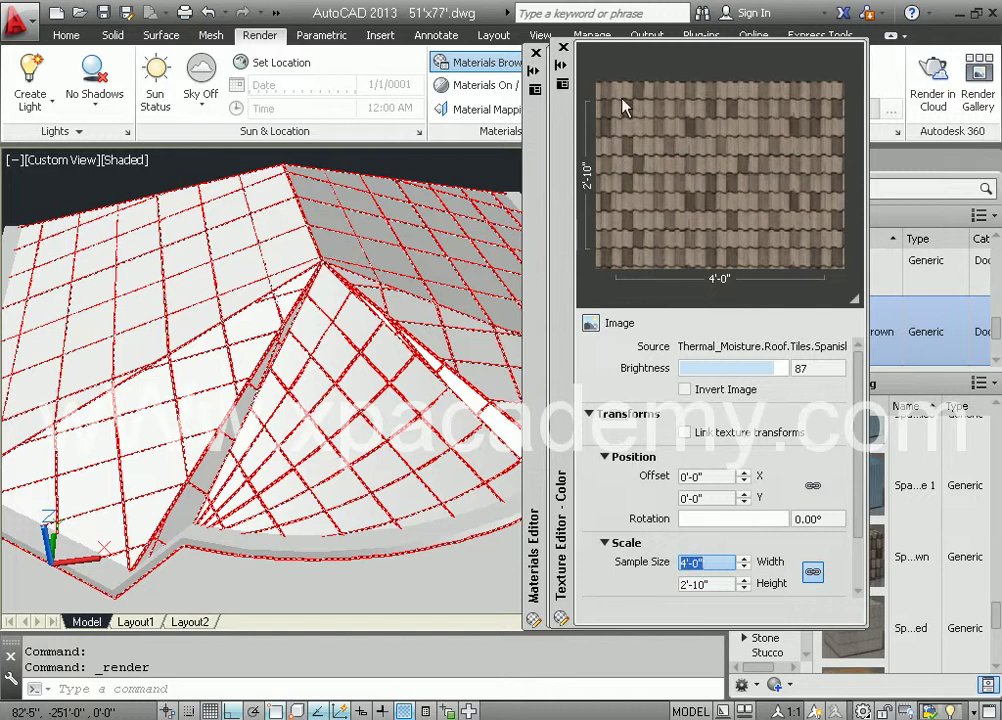
click(779, 213)
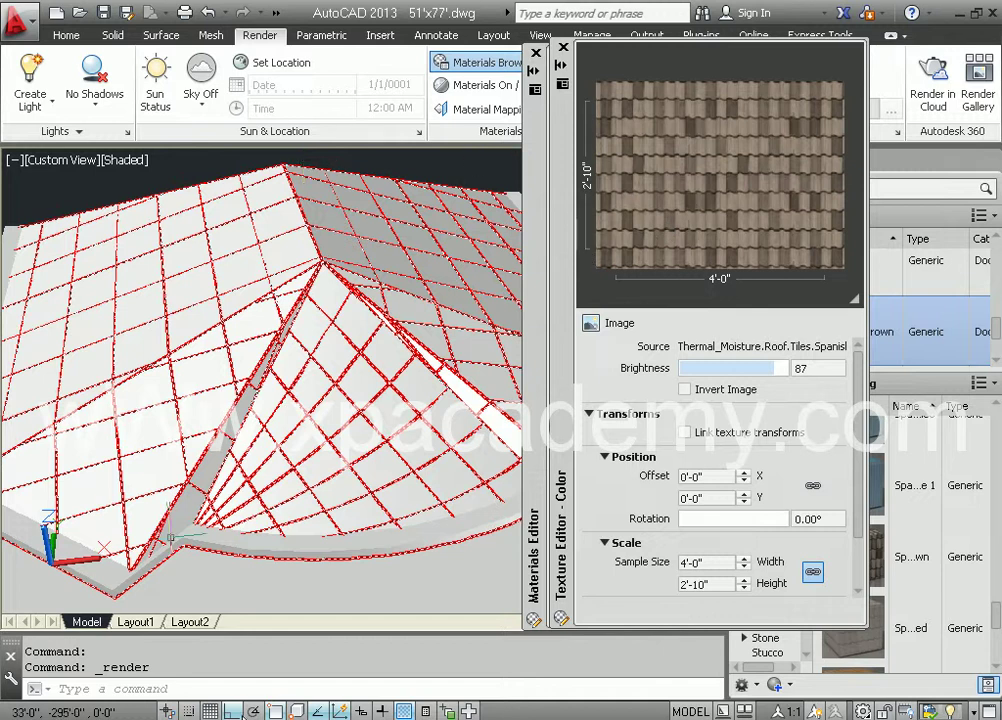
double_click(709, 563)
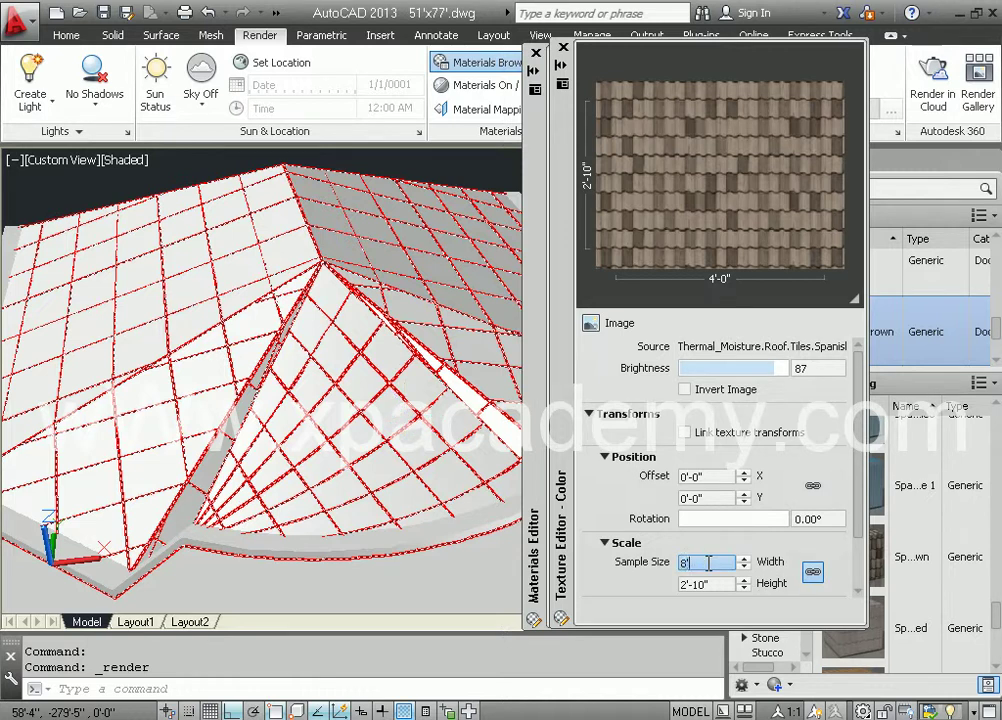
key(Tab)
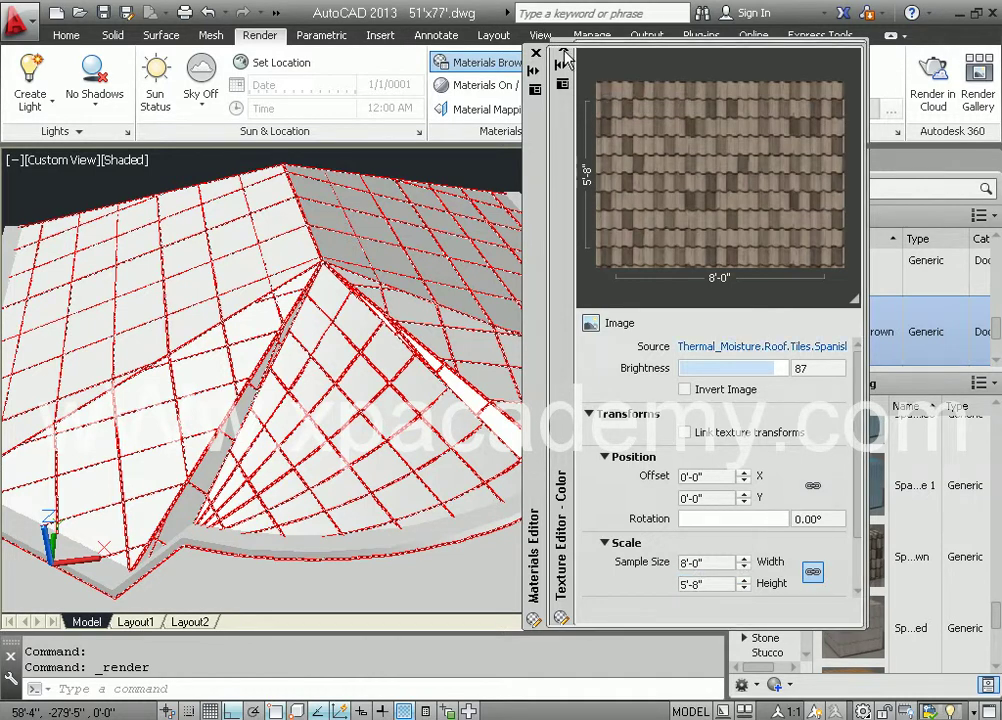
click(563, 49)
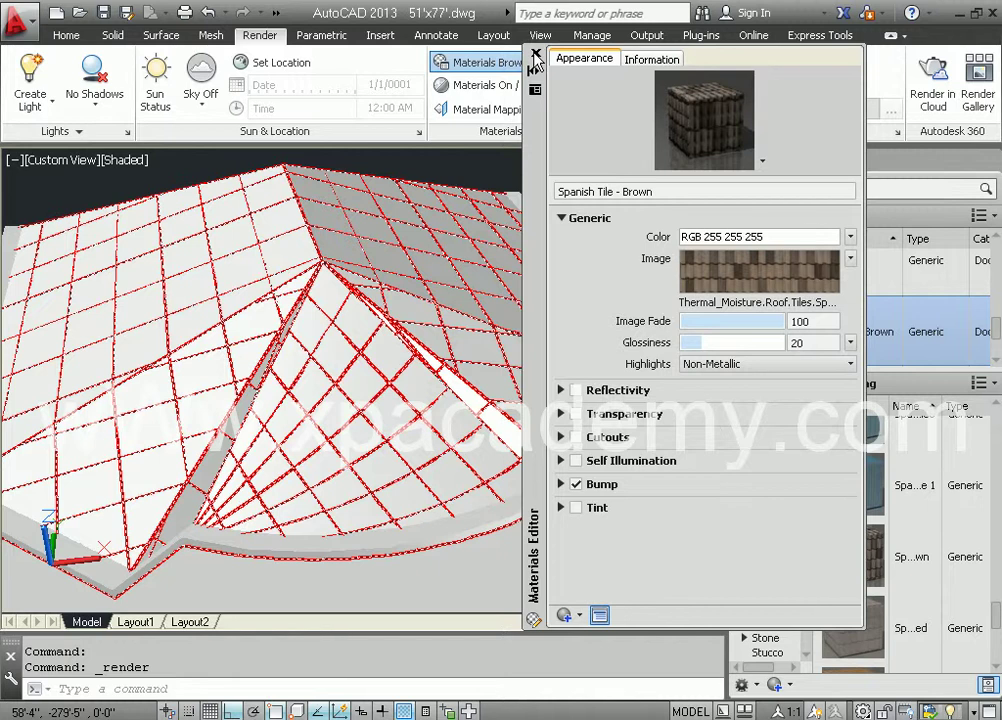
click(535, 56)
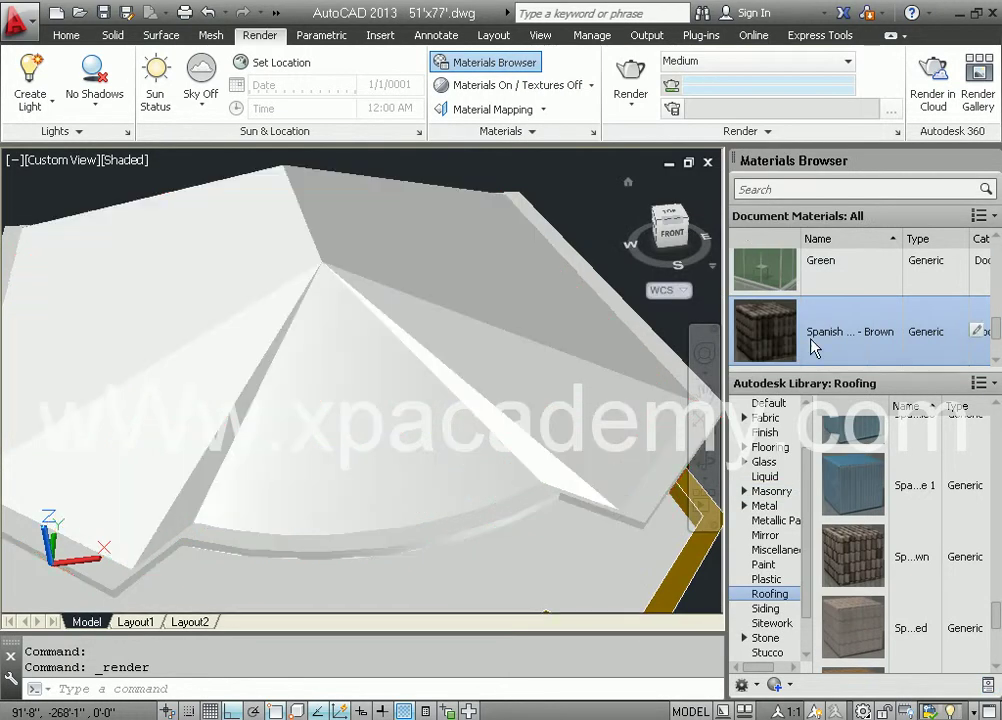
- Set the sample width of the Spanish Tile - Brown bump image to 8'-0" with proportional height, and check the roof in a Medium render
click(978, 332)
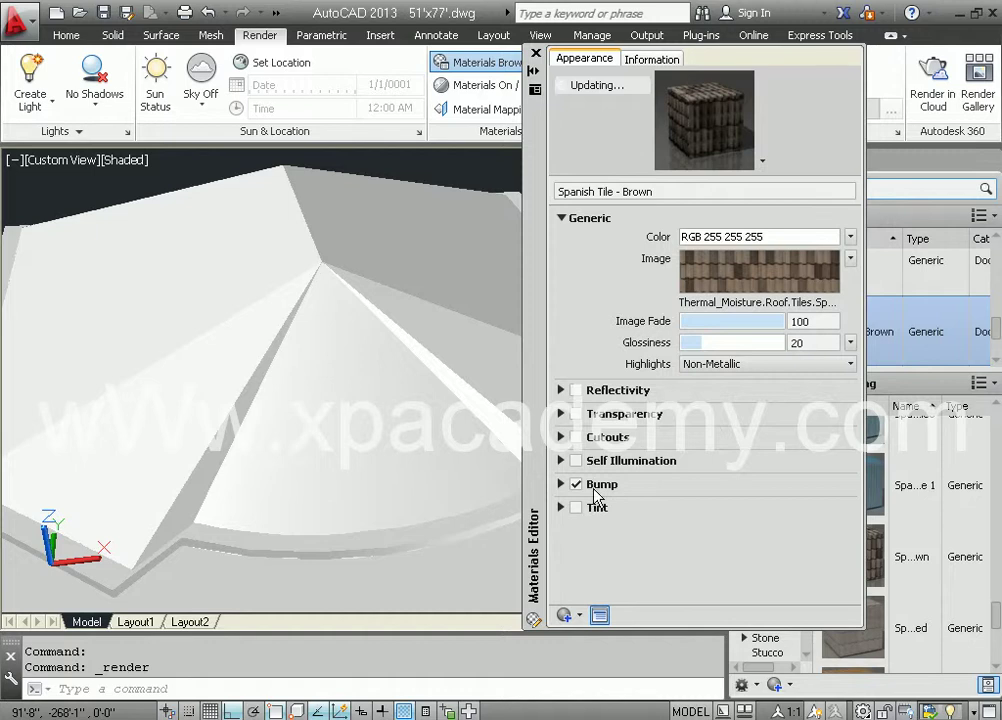
click(562, 484)
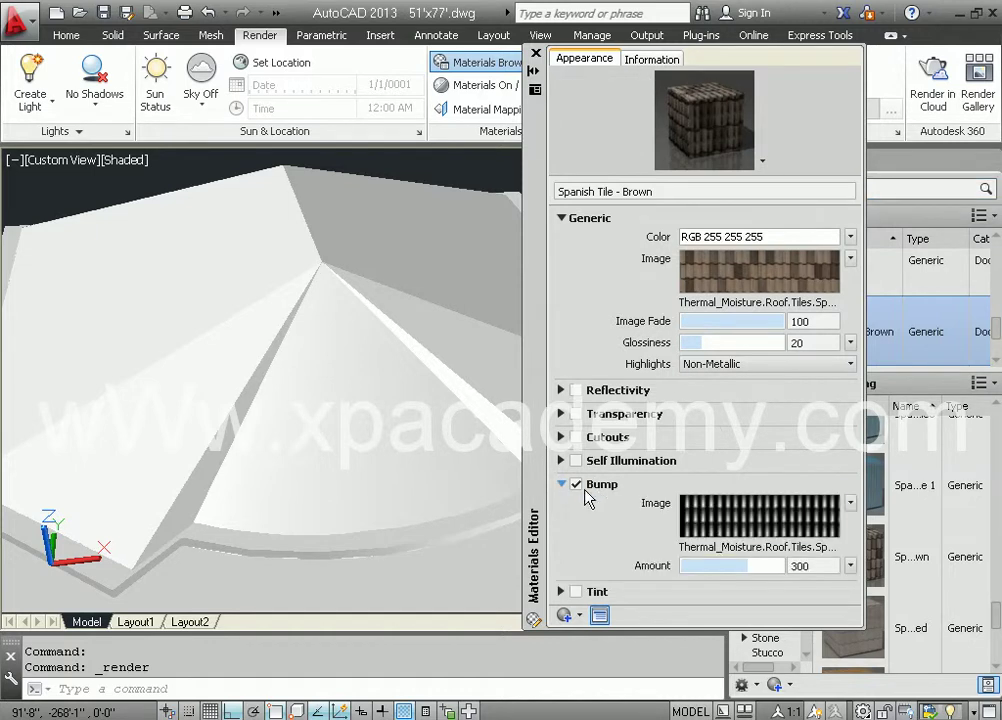
click(755, 524)
click(711, 561)
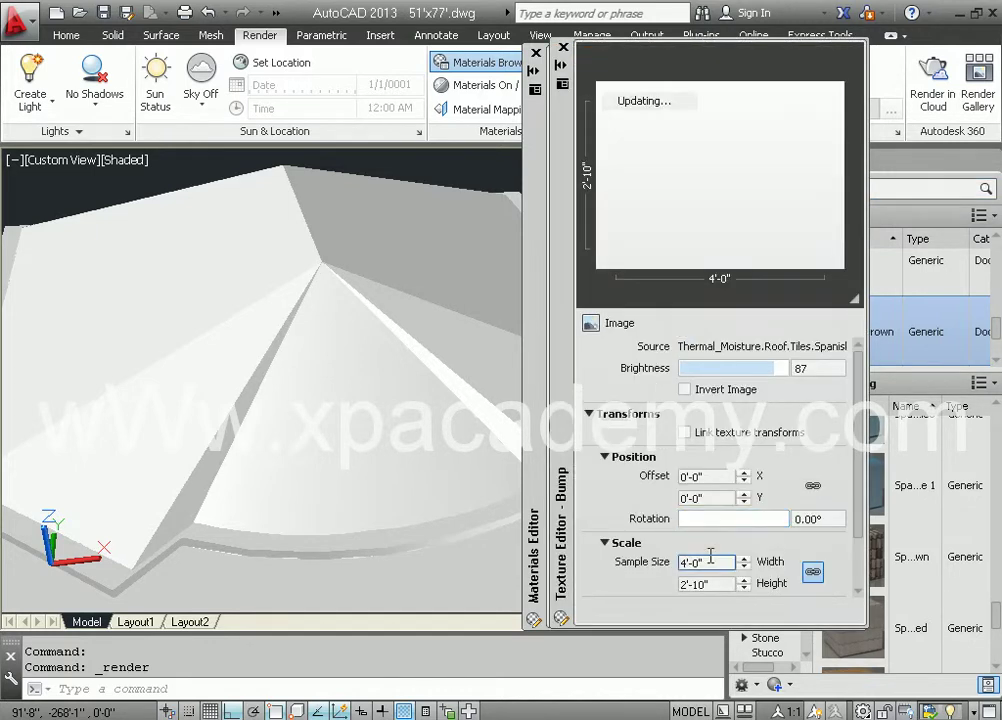
text(8)
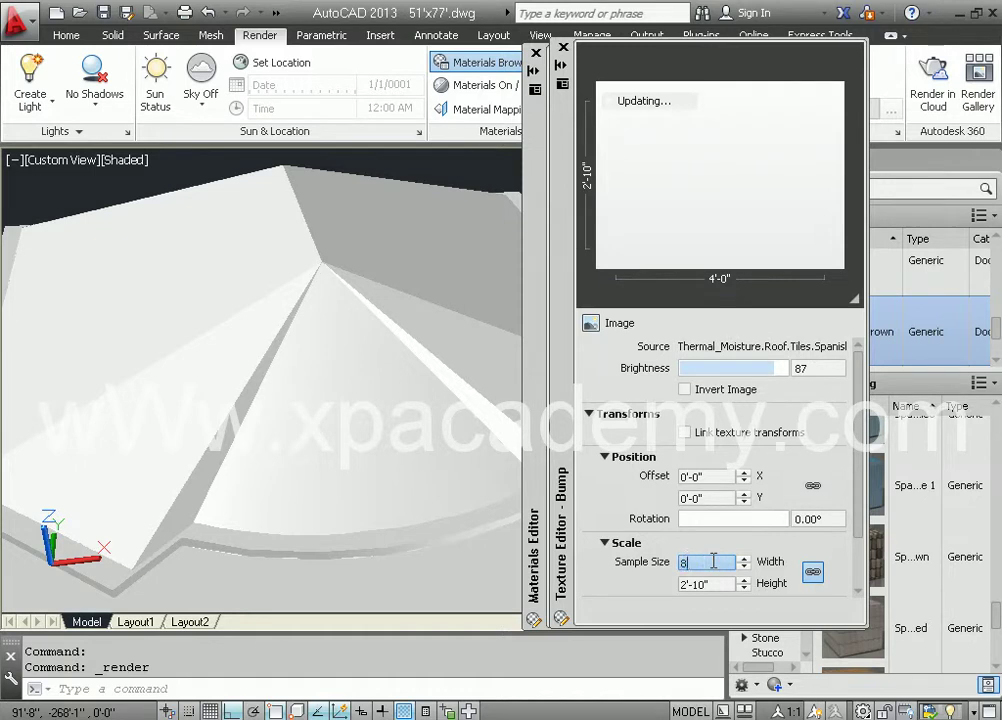
text(')
key(Tab)
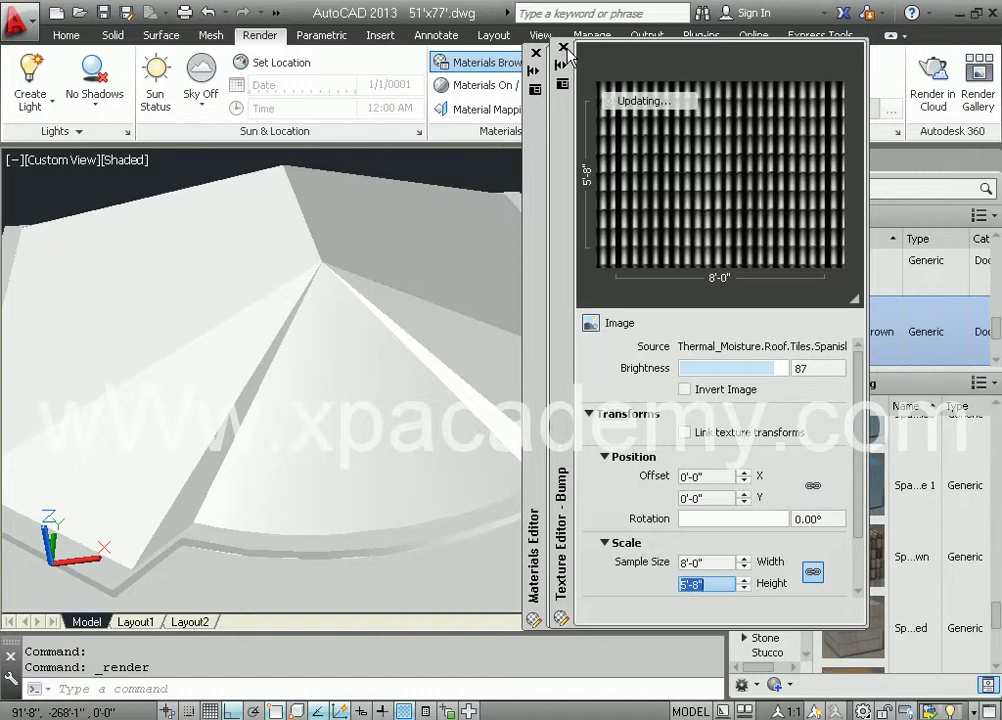
click(564, 48)
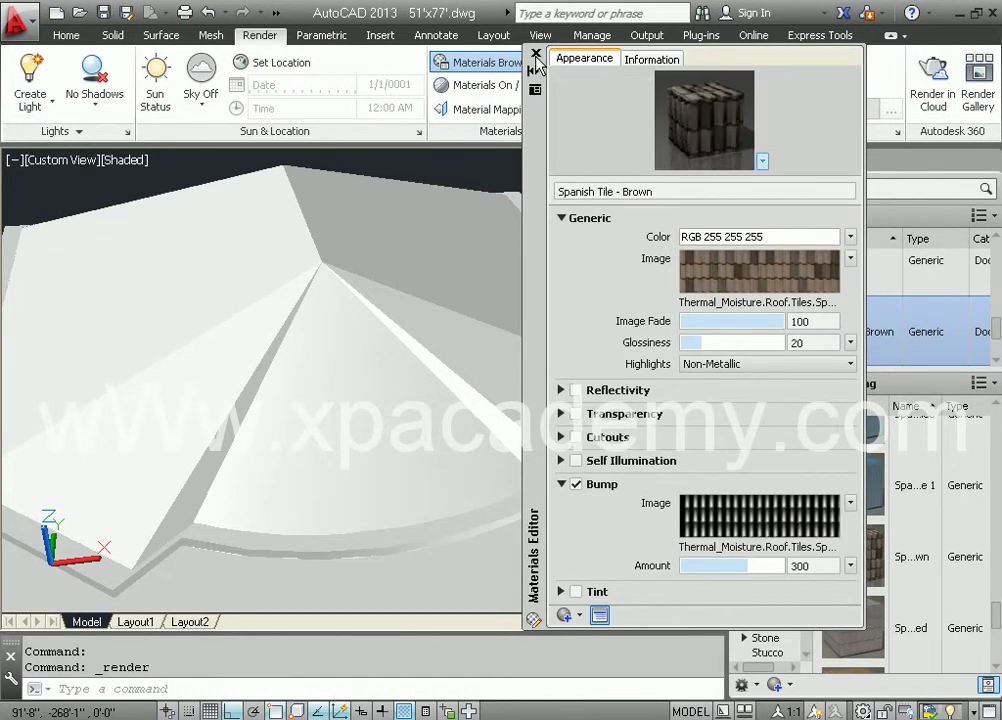
click(537, 54)
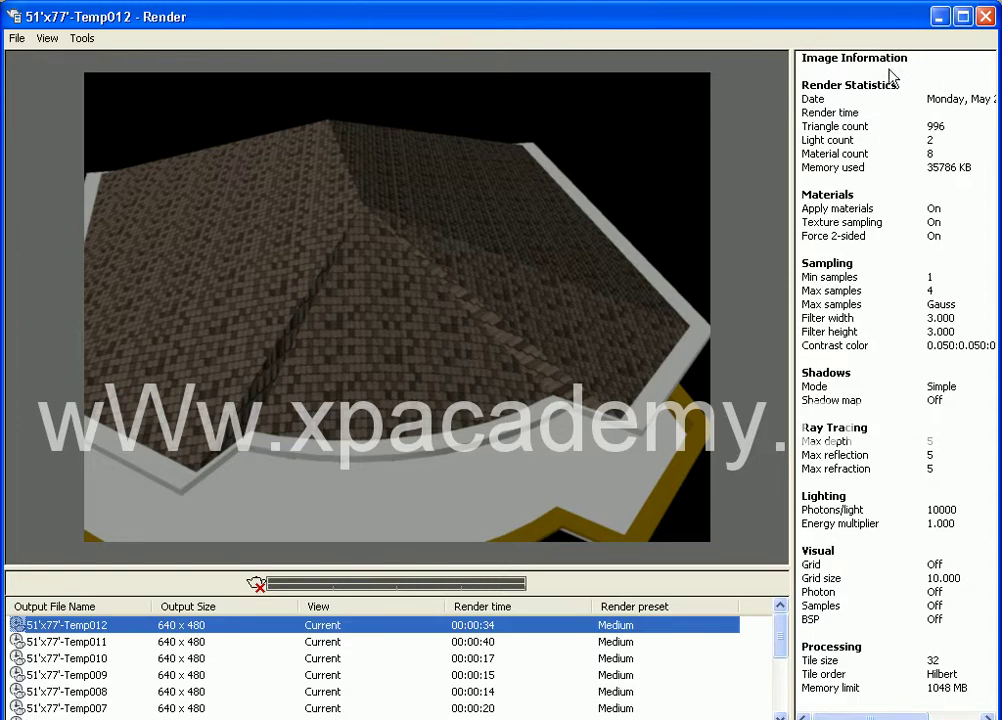
click(985, 17)
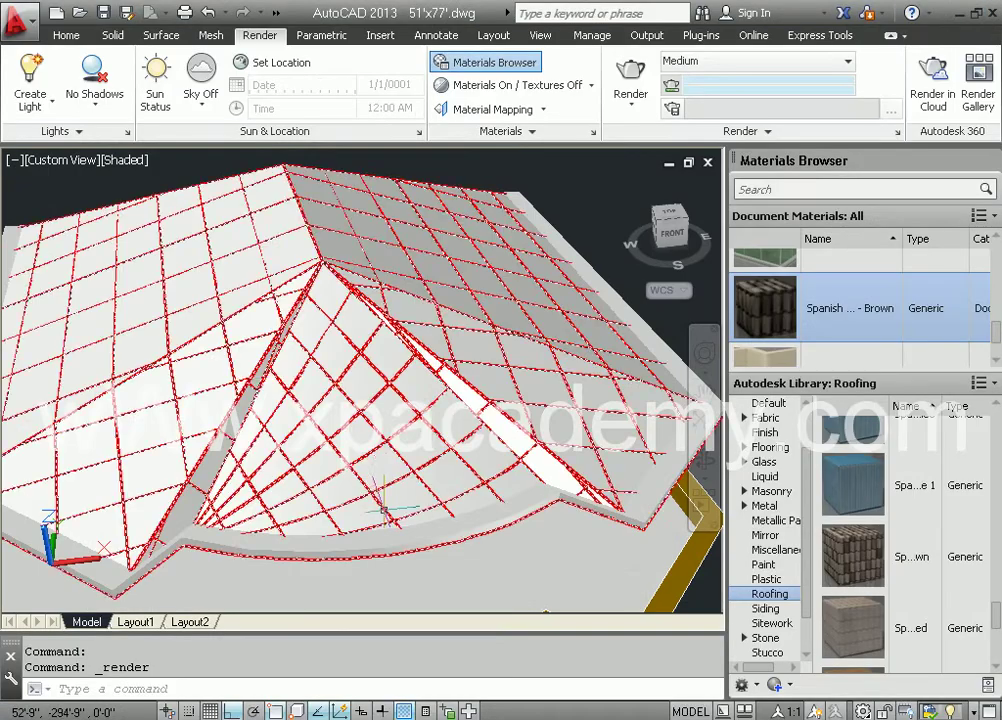
- Try the Default Generic document material on the roof and test it with a Medium render, closing the render window
scroll(990, 352, down, 1)
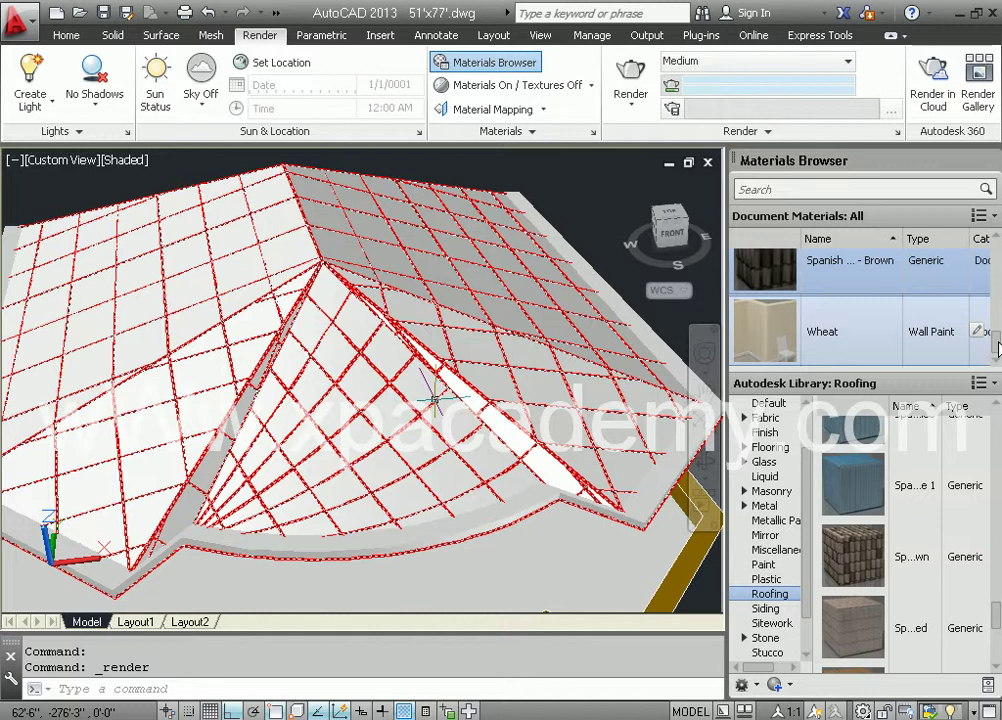
drag(997, 347, 997, 255)
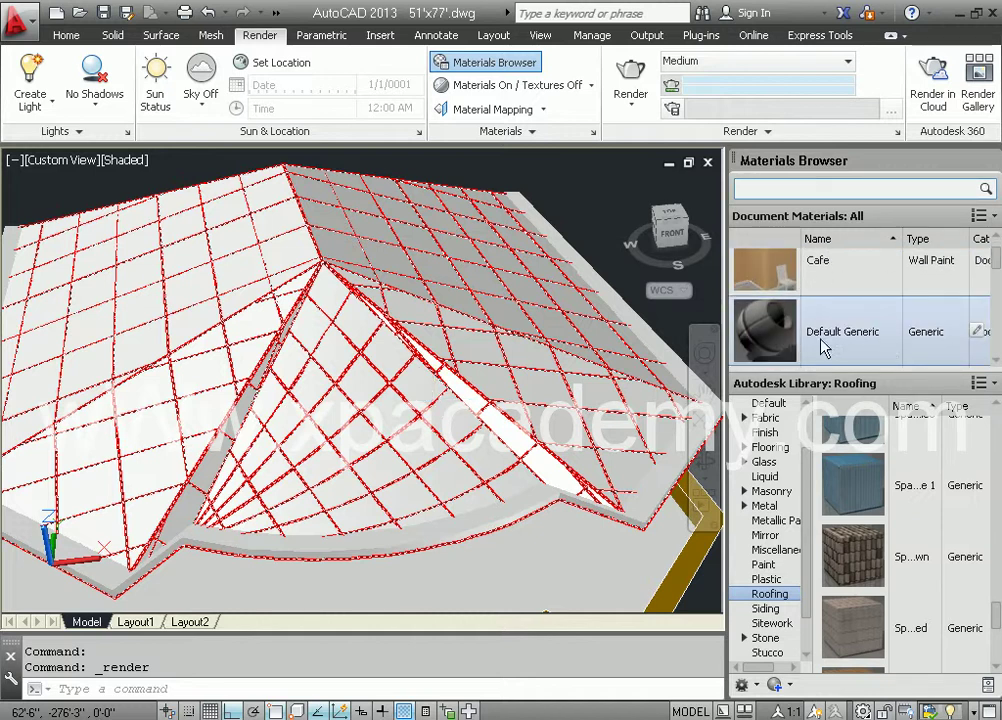
drag(791, 345, 585, 408)
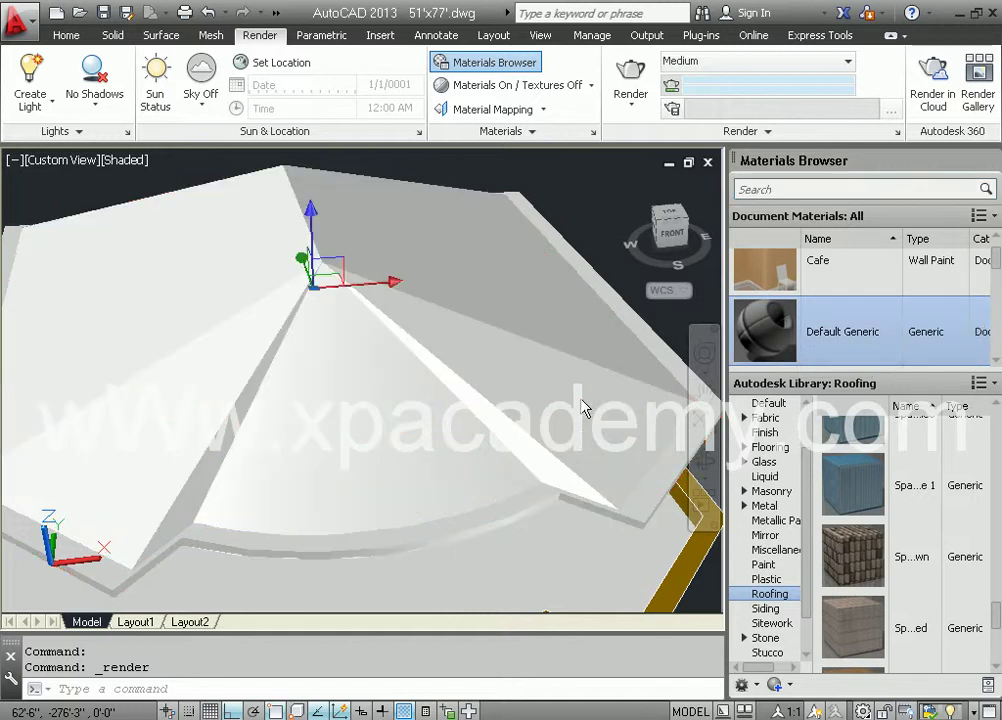
click(629, 82)
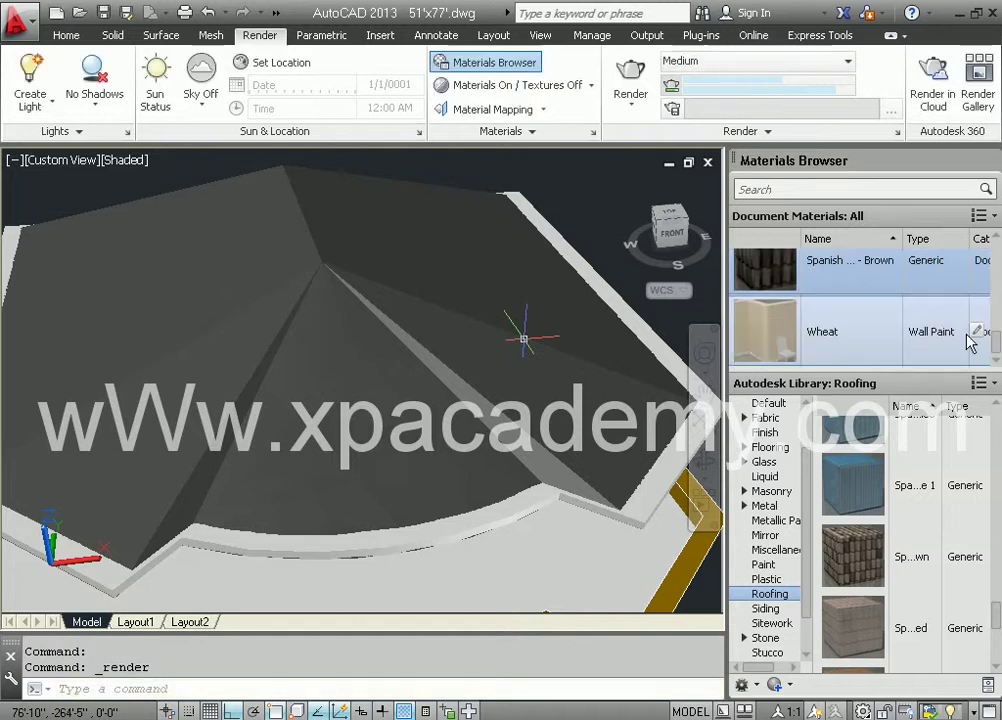
drag(999, 342, 998, 258)
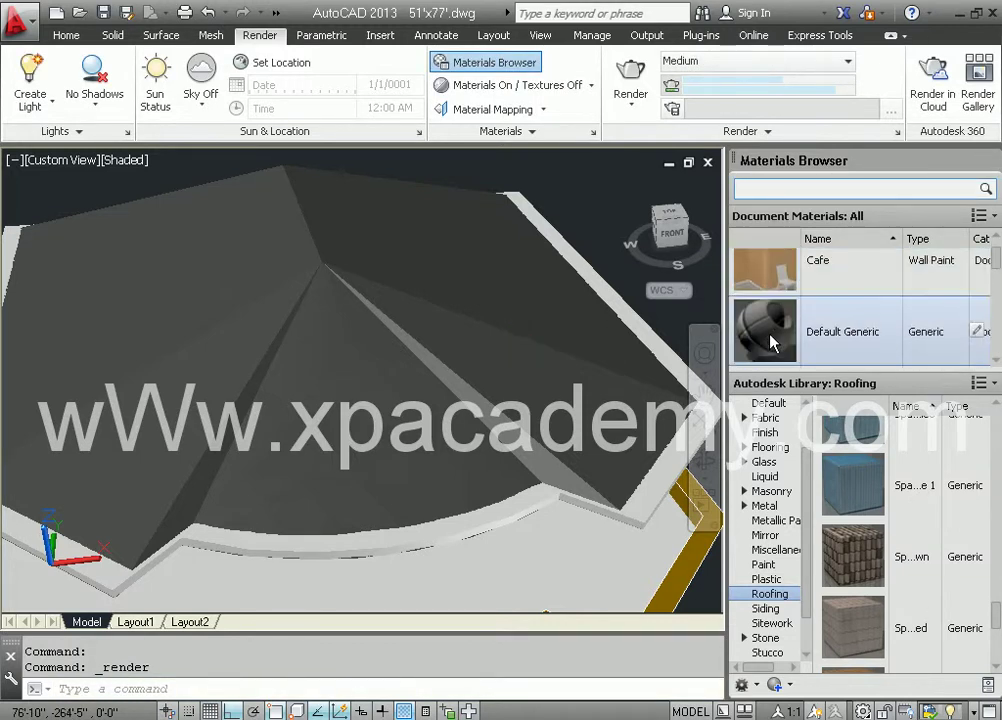
drag(765, 335, 396, 378)
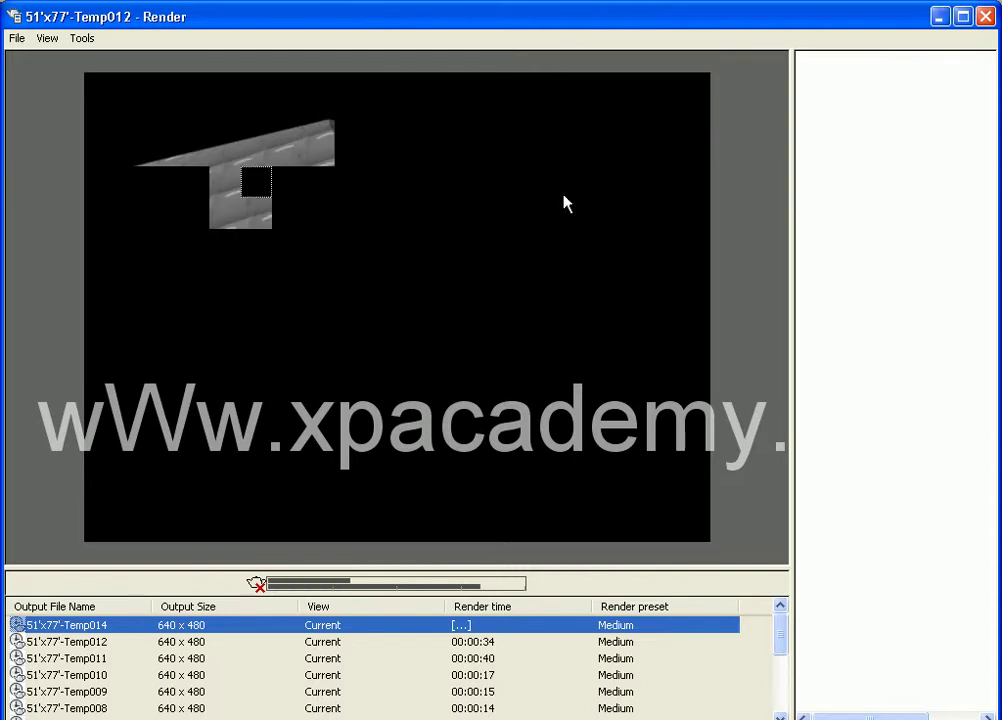
click(986, 17)
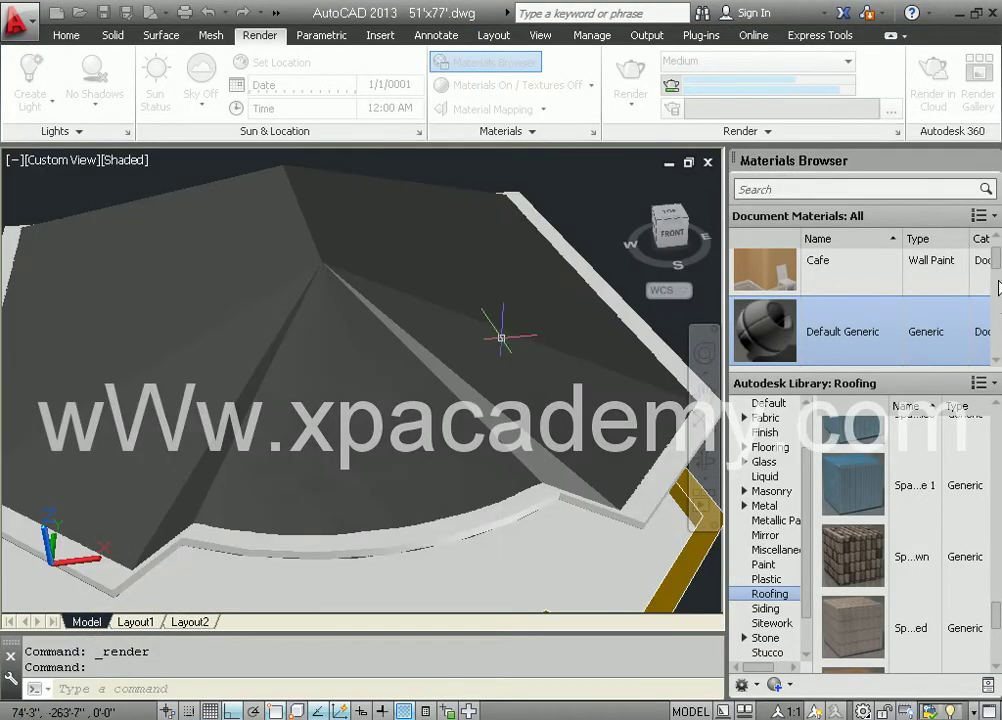
- Apply the Global document material to the roof and check it in a Medium render, closing the render window
mouse_move(997, 340)
mouse_down()
mouse_move(997, 355)
mouse_move(997, 263)
mouse_move(997, 301)
mouse_up()
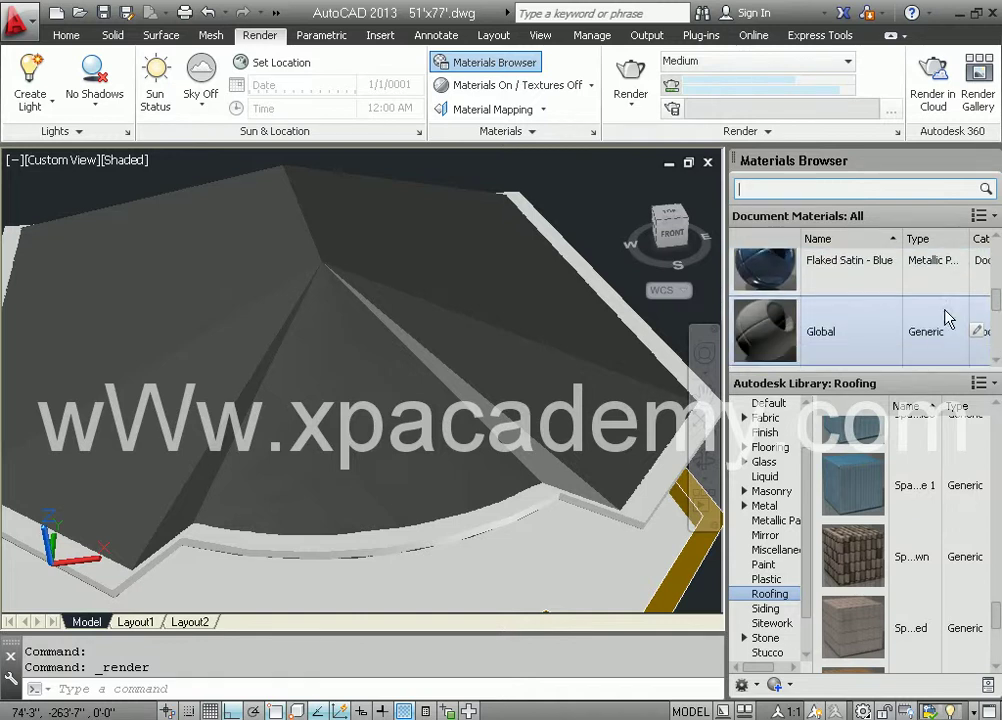
drag(774, 344, 385, 387)
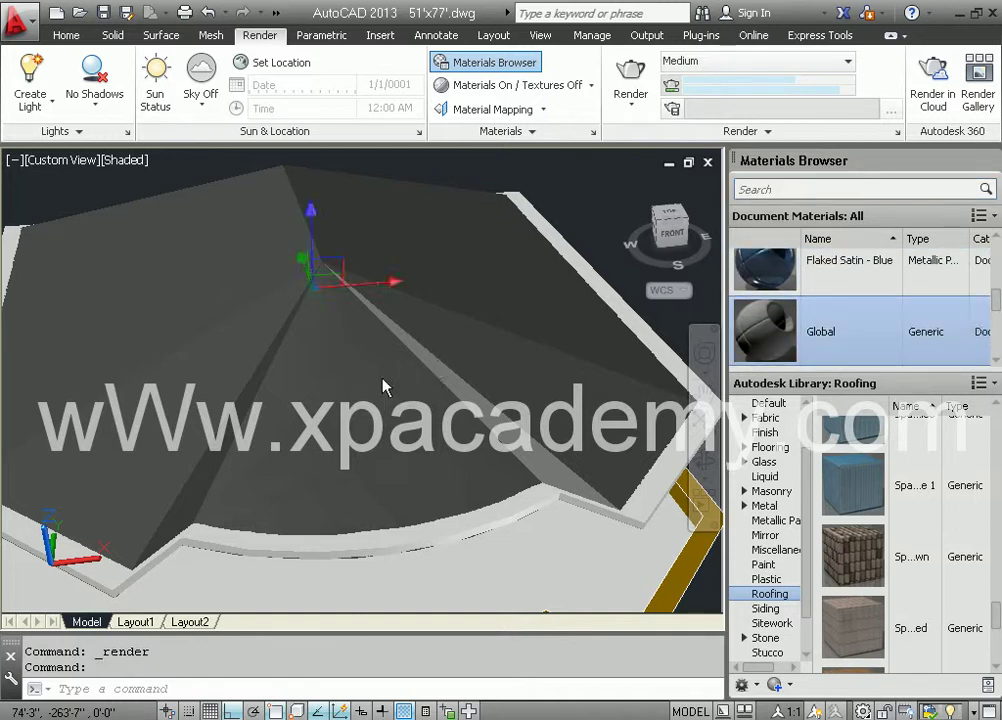
click(632, 78)
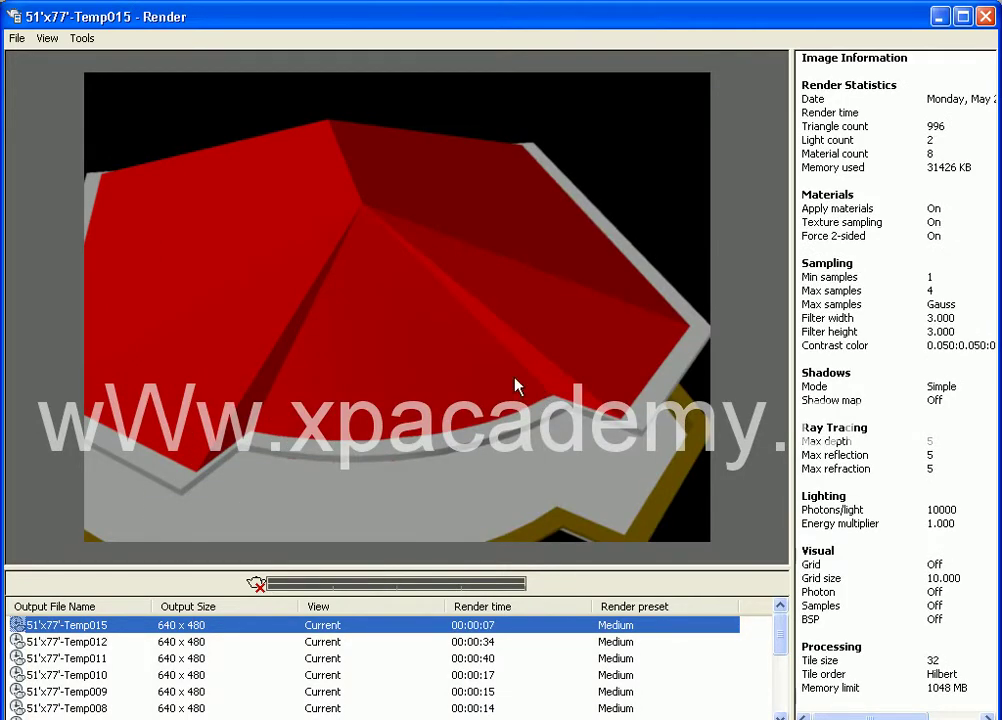
click(985, 17)
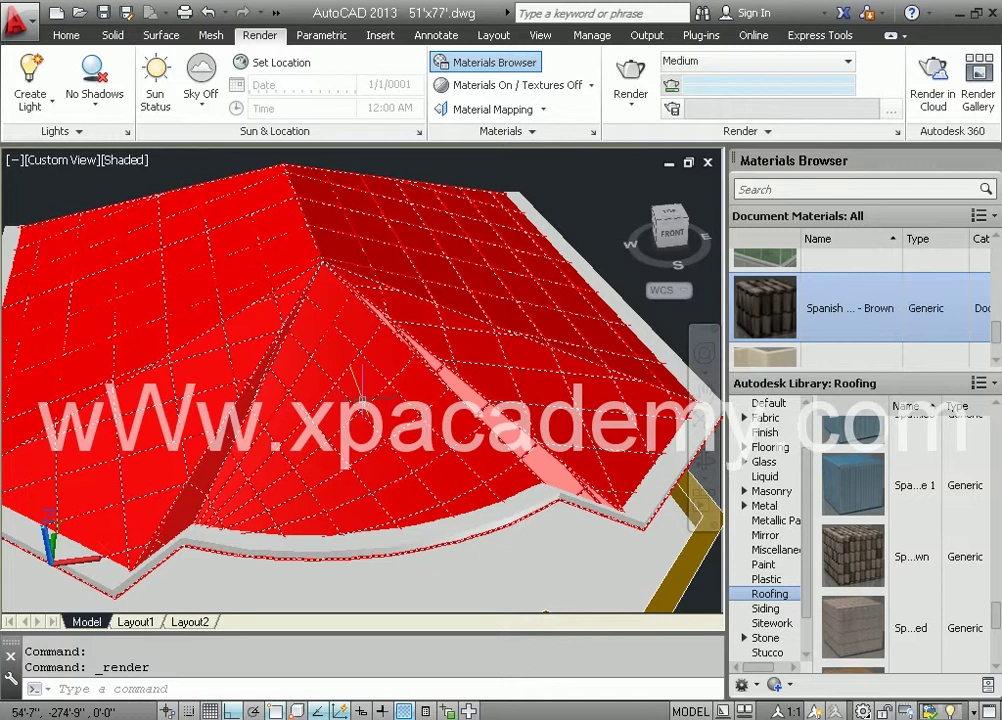
- Set the subobject selection filter to faces so individual roof faces can be selected
click(362, 398)
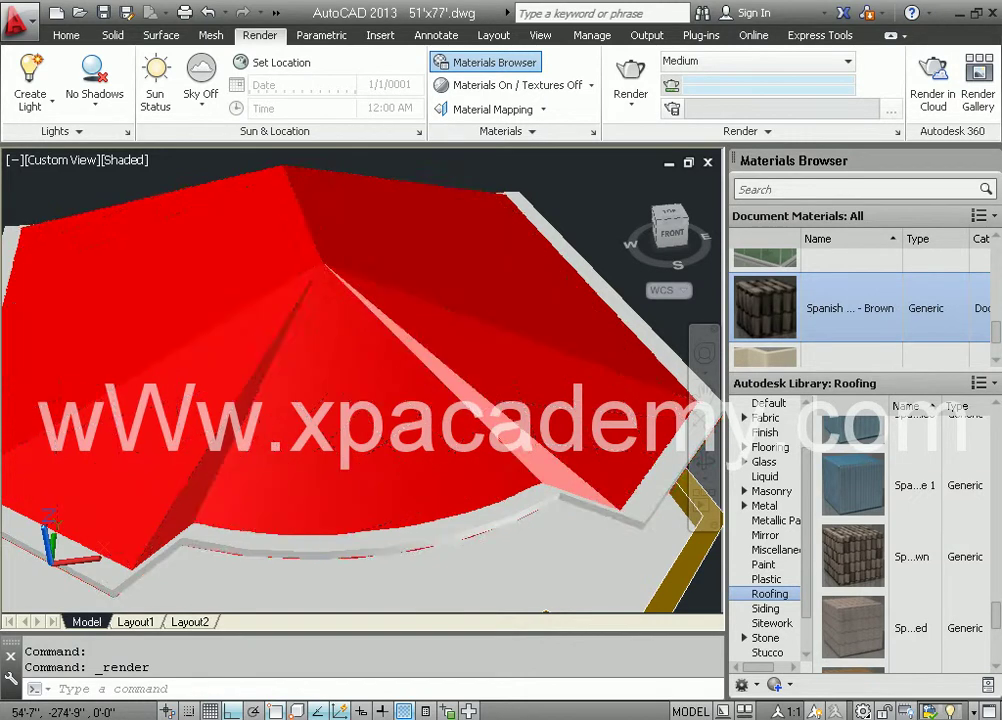
right_click(364, 410)
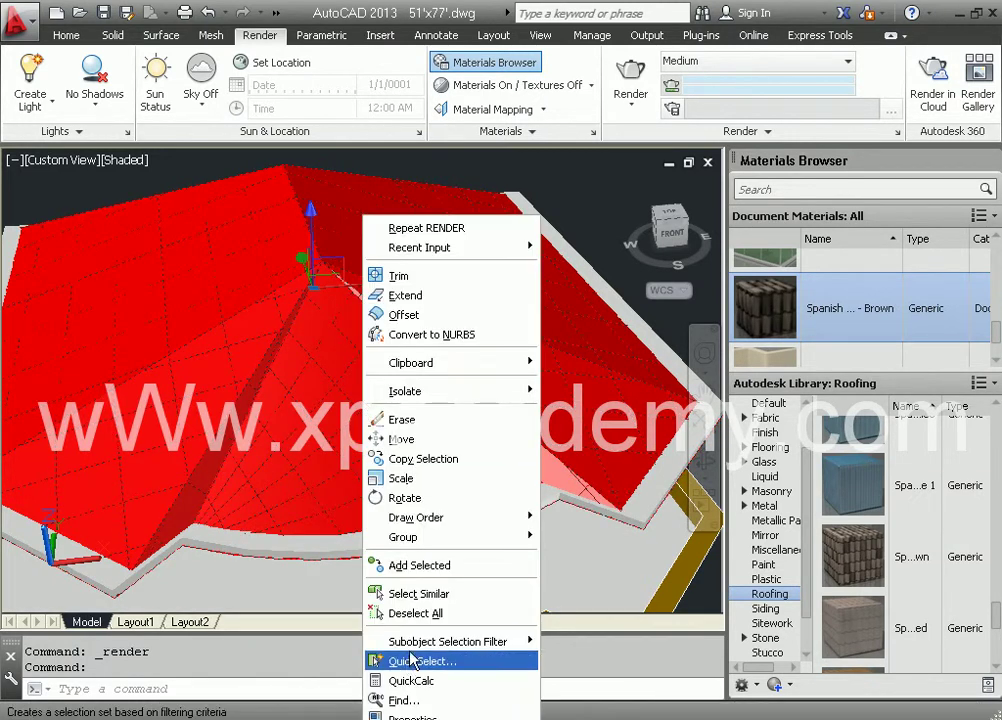
mouse_move(460, 641)
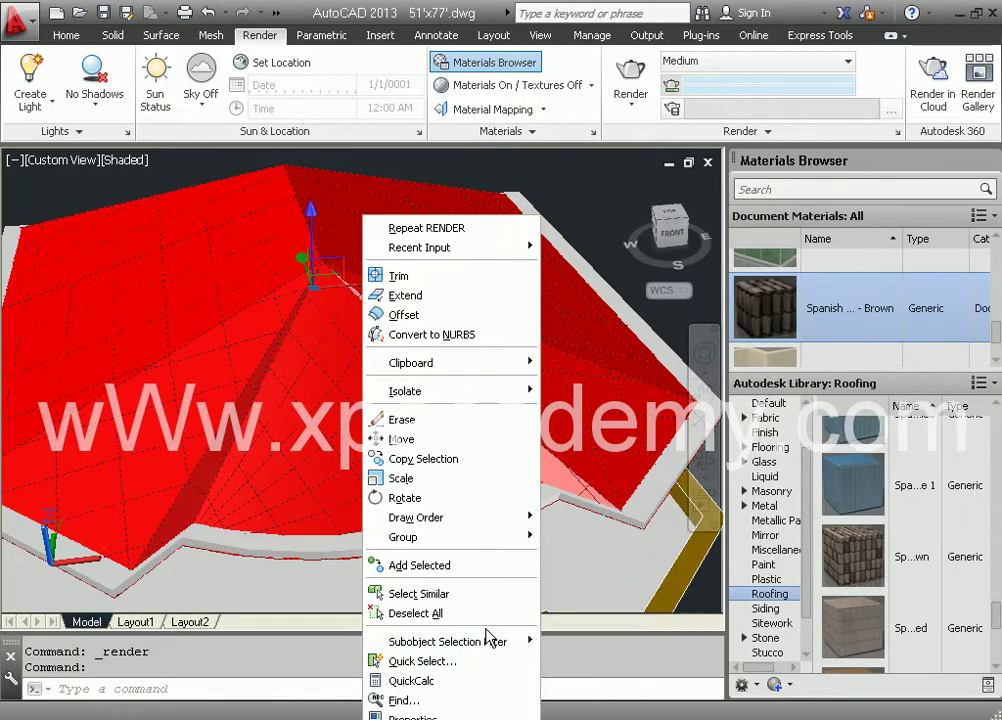
click(575, 600)
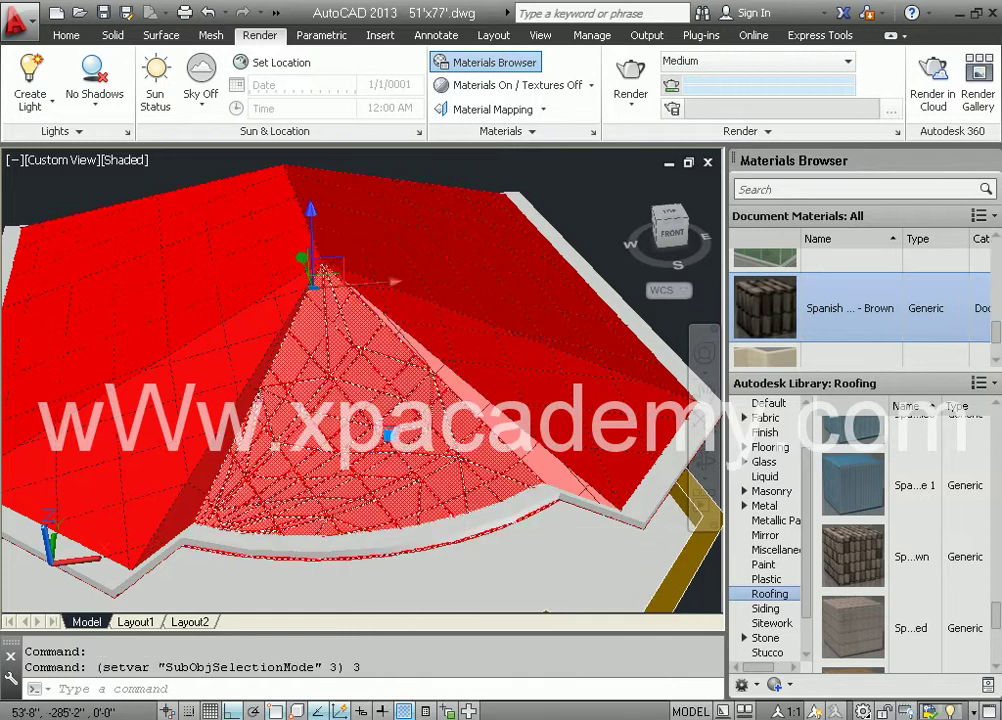
- Assign the Spanish Tile - Brown document material to the roof's curved front face and check it in a Medium render
click(373, 453)
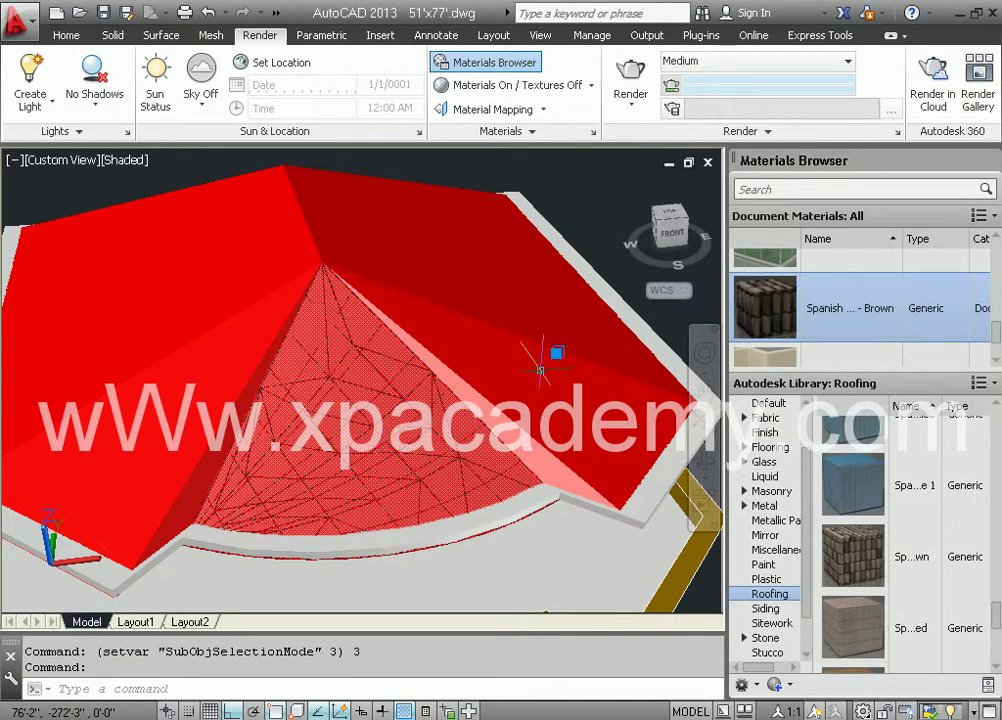
right_click(777, 309)
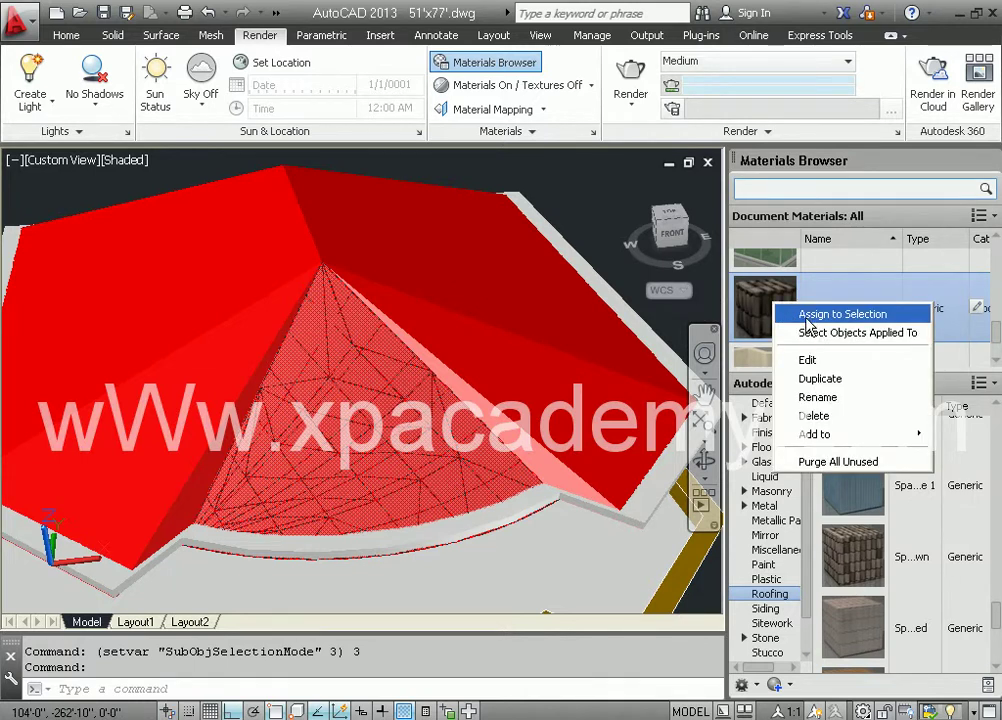
click(808, 320)
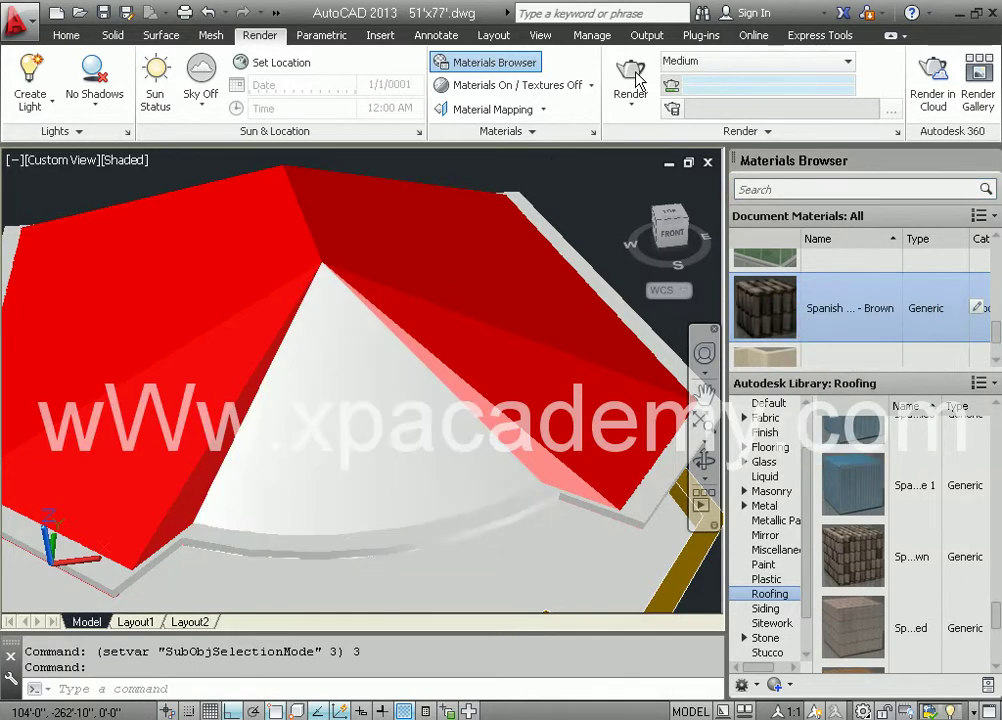
click(632, 82)
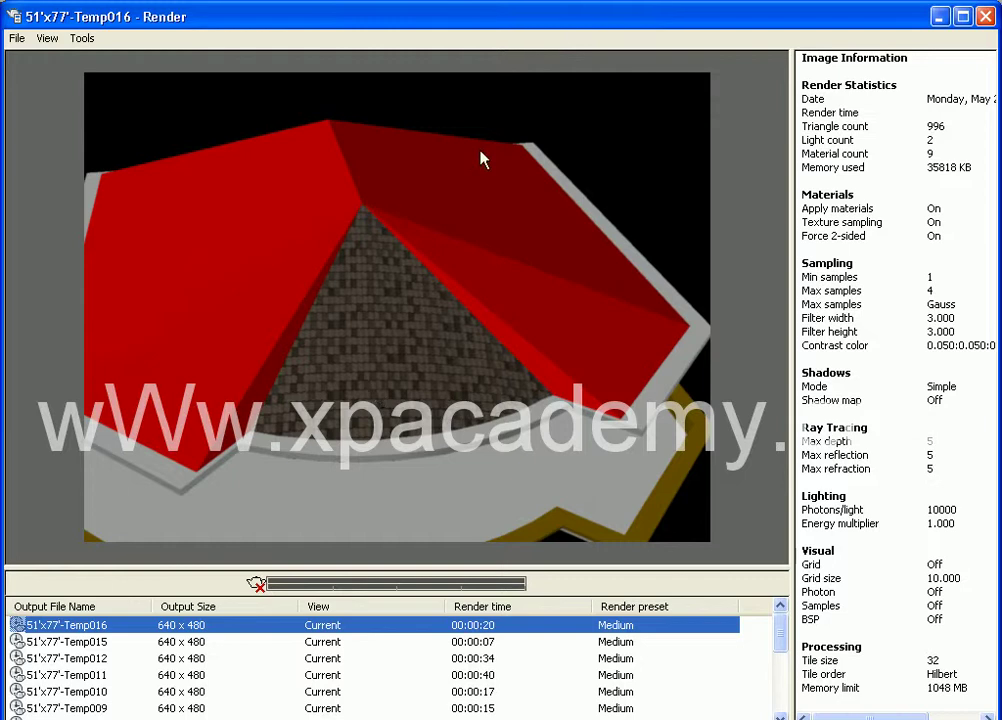
click(986, 17)
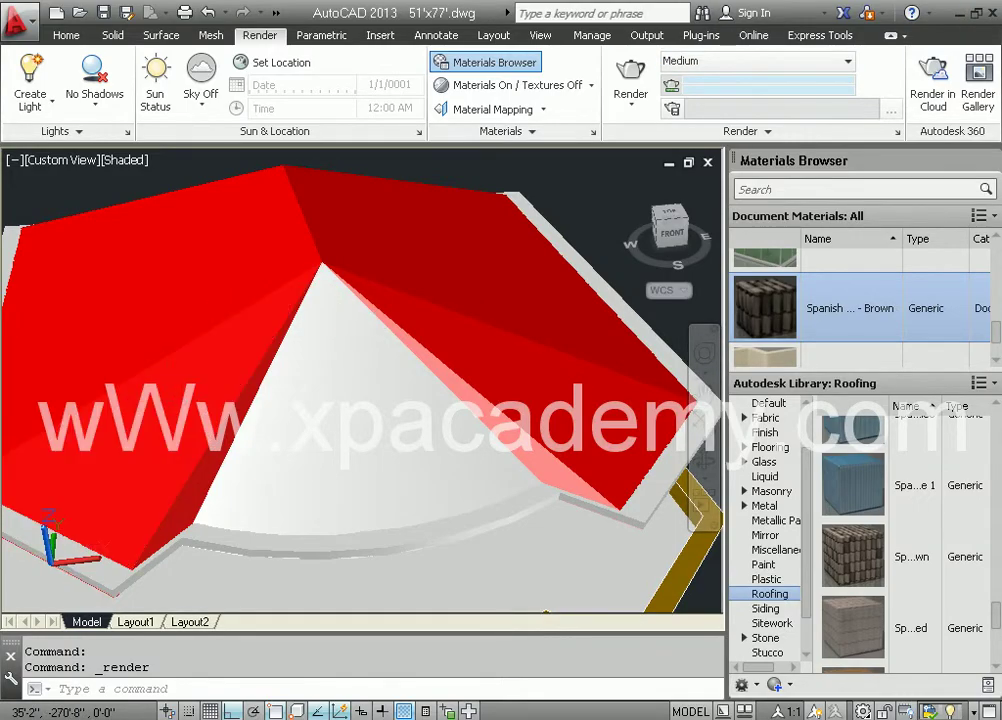
- Add another copy of Spanish Tile - Brown from the Roofing library and assign it to the flat triangular roof face left of the curved one
click(185, 395)
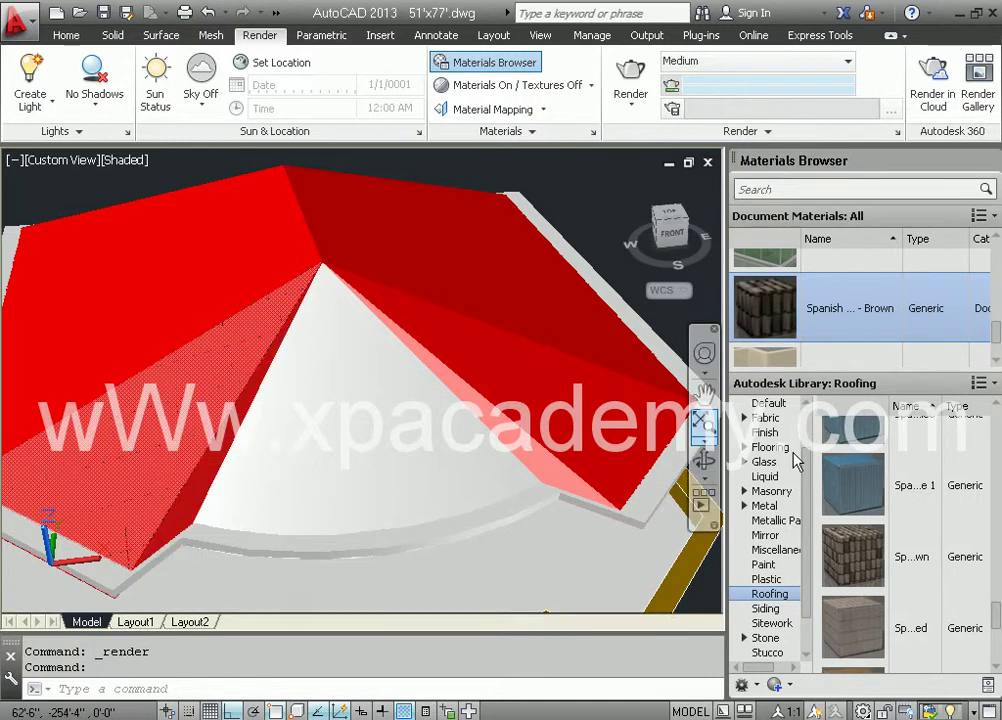
scroll(848, 462, up, 1)
scroll(805, 322, down, 1)
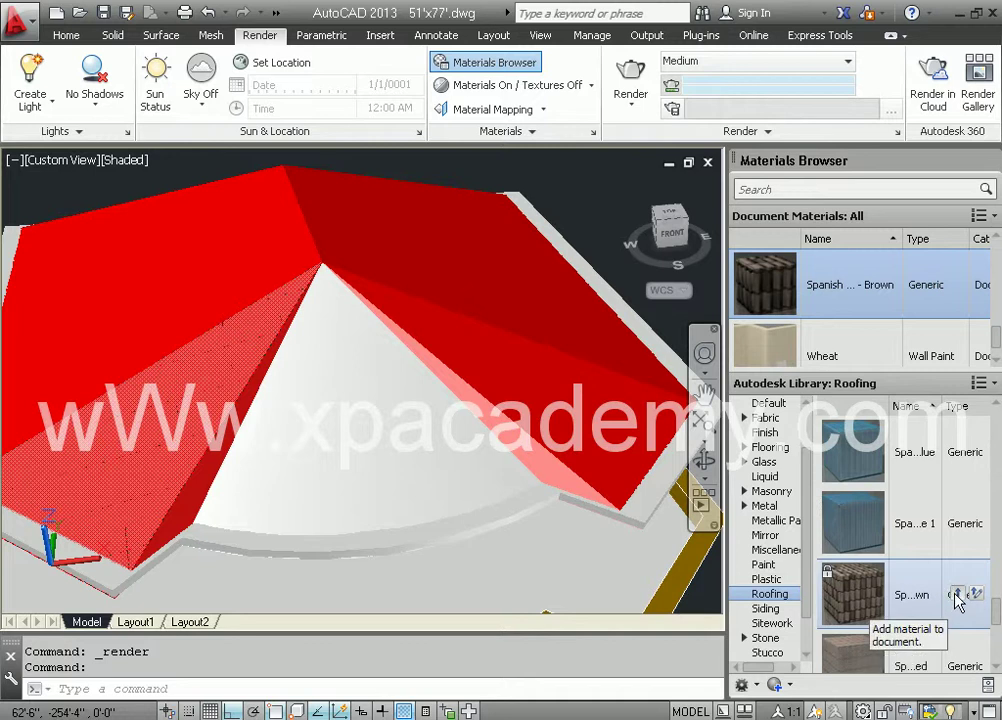
click(957, 598)
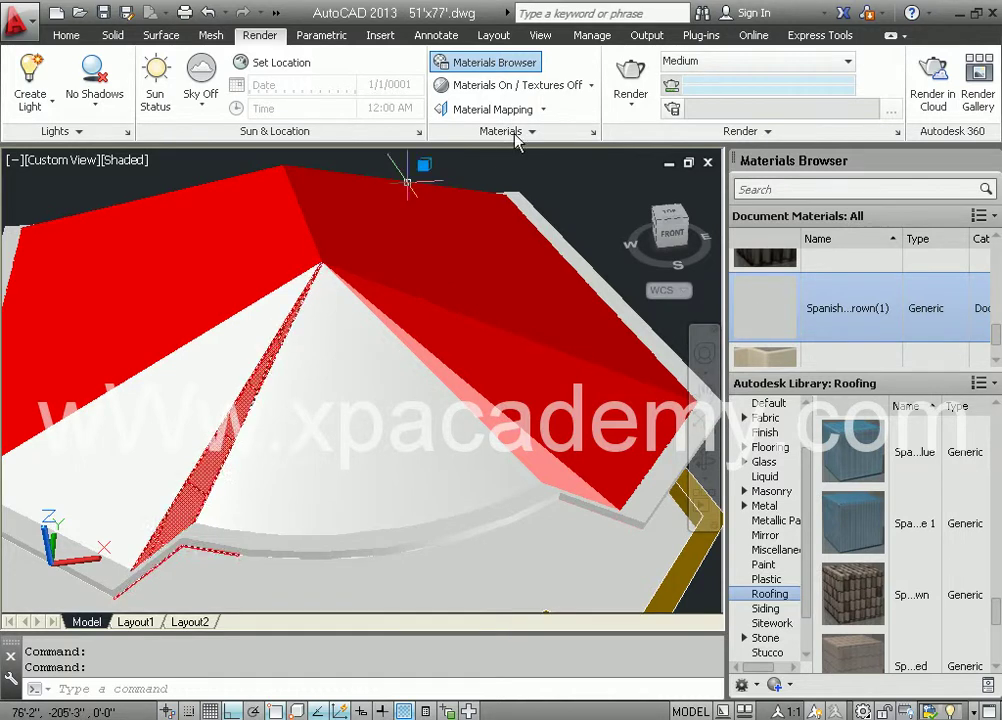
- Render the roof with the Medium preset to compare the tiles on the curved and flat faces, and close the render window
click(626, 82)
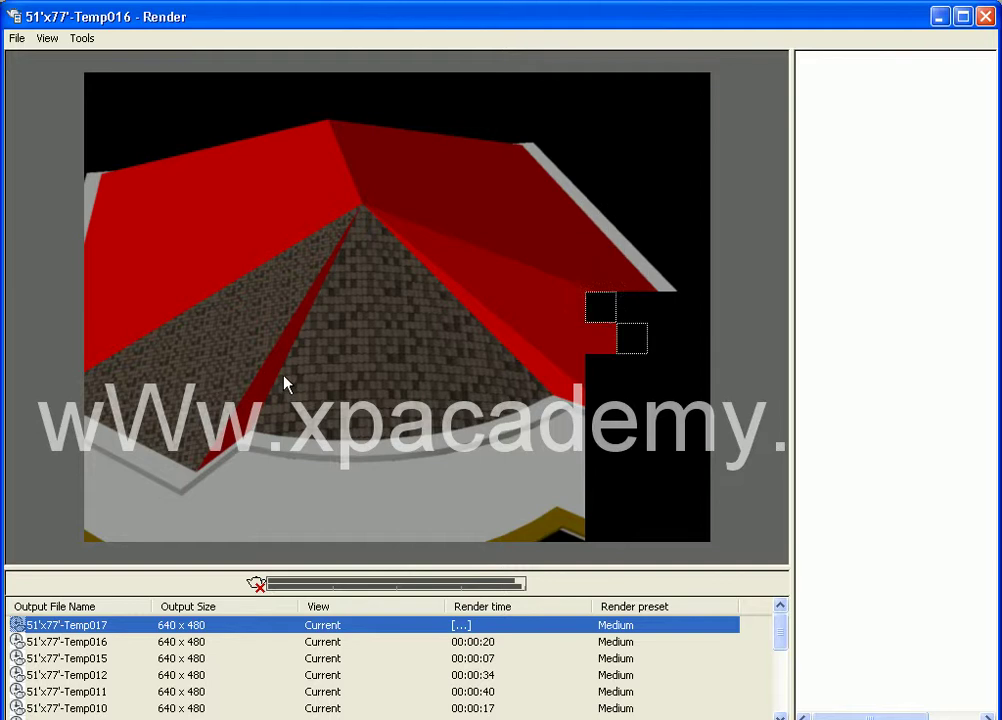
click(985, 16)
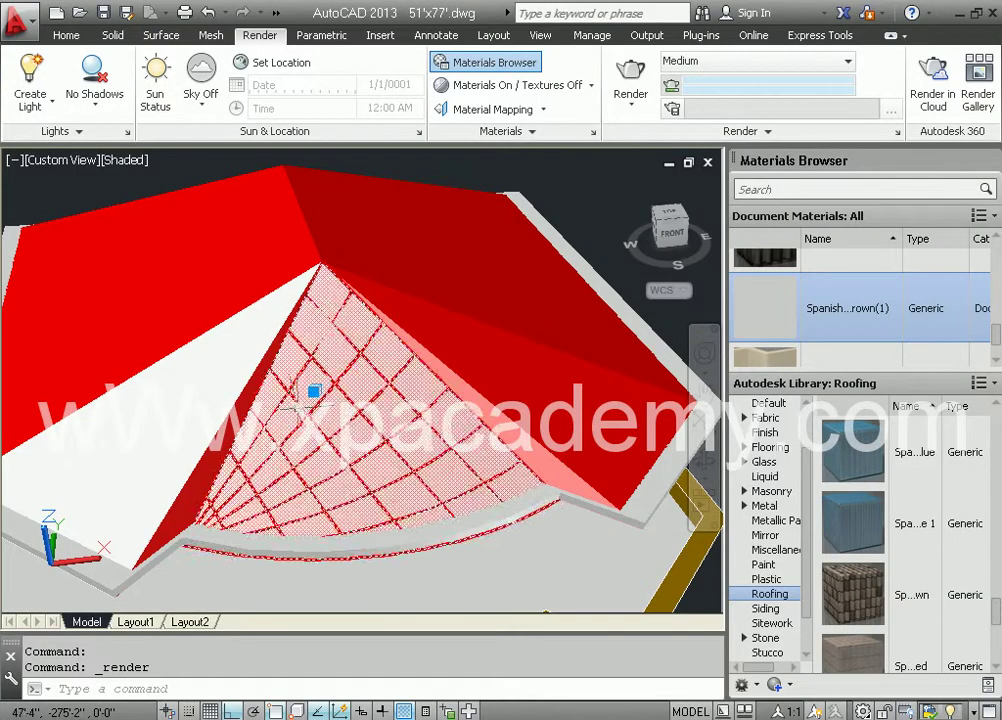
shift+middle_drag(321, 342, 358, 410)
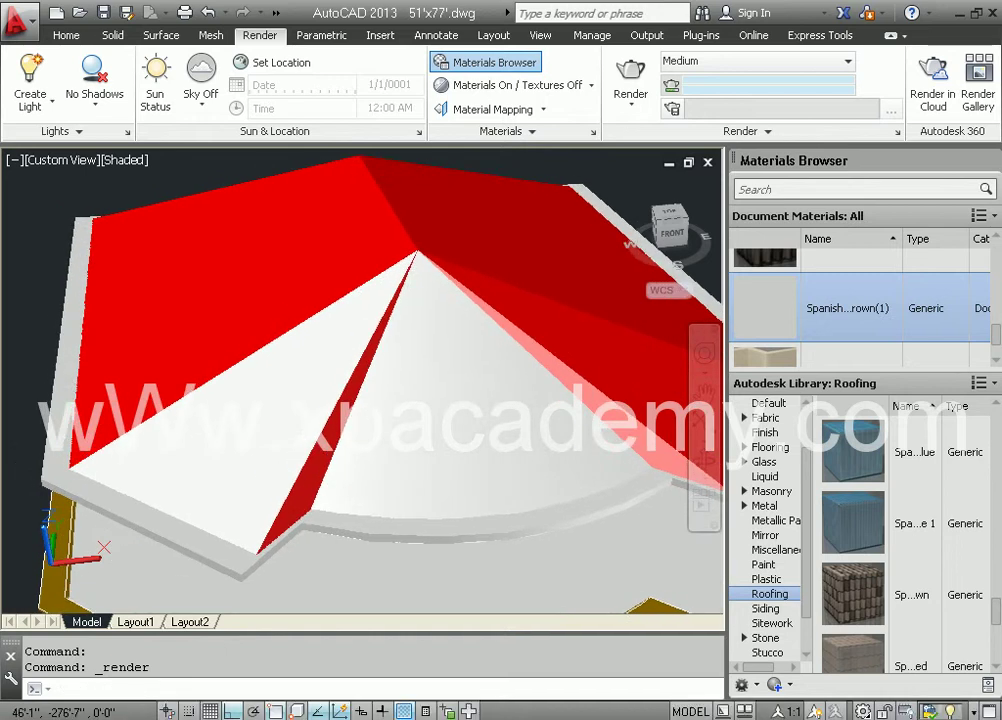
key(Escape)
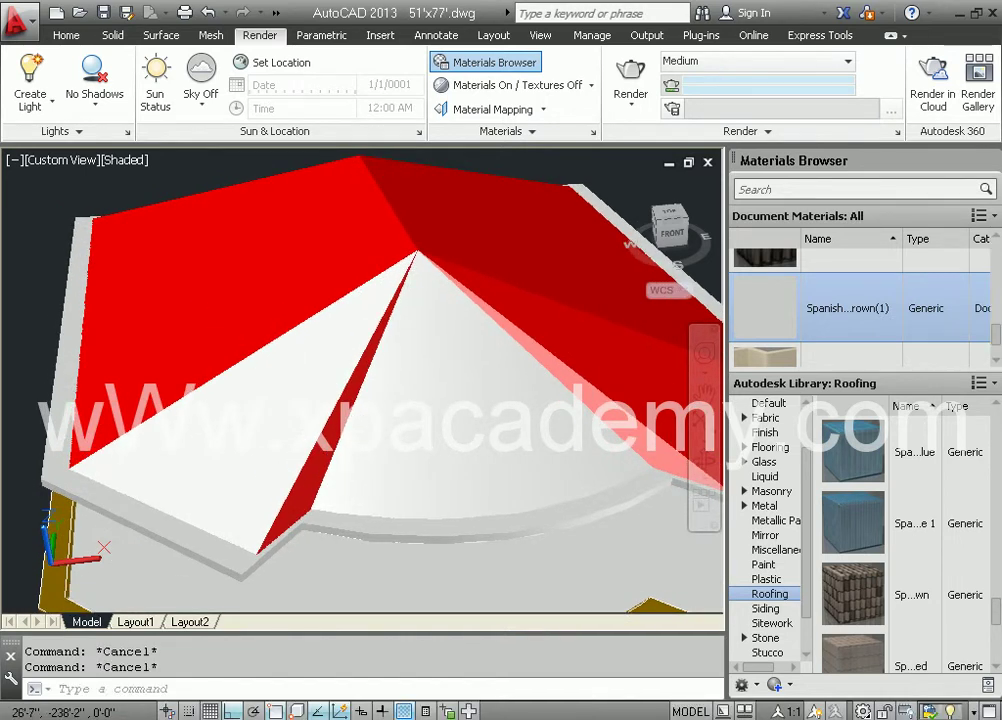
- Set the sample width of the colour image in Spanish Tile - Brown(1) to 8'-0" with linked proportions
click(122, 211)
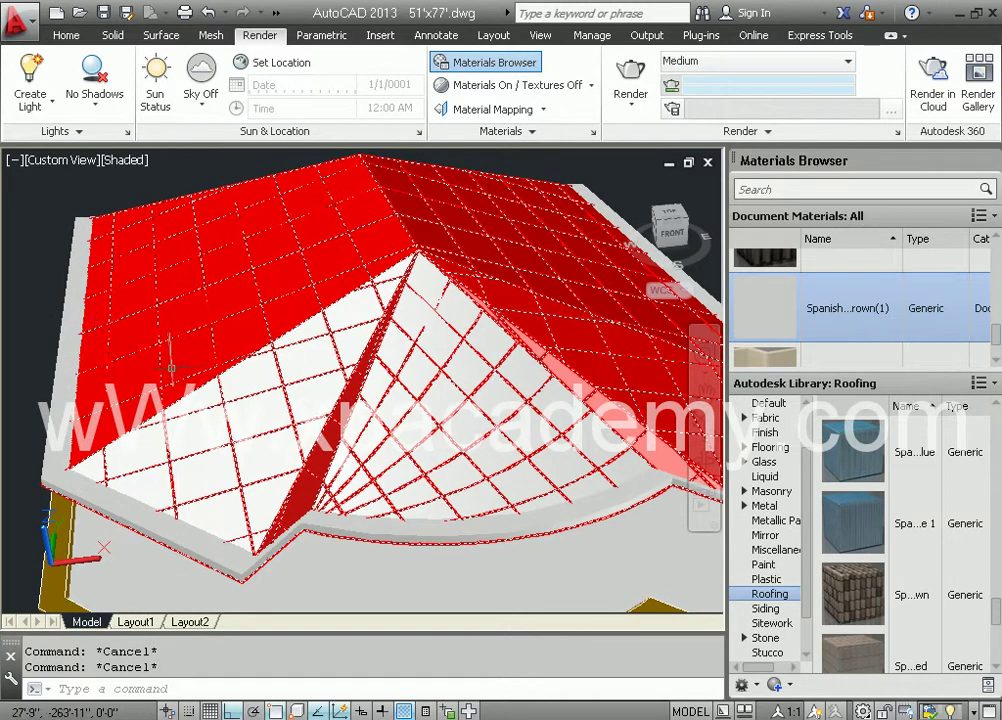
scroll(172, 367, up, 3)
shift+middle_drag(380, 388, 341, 389)
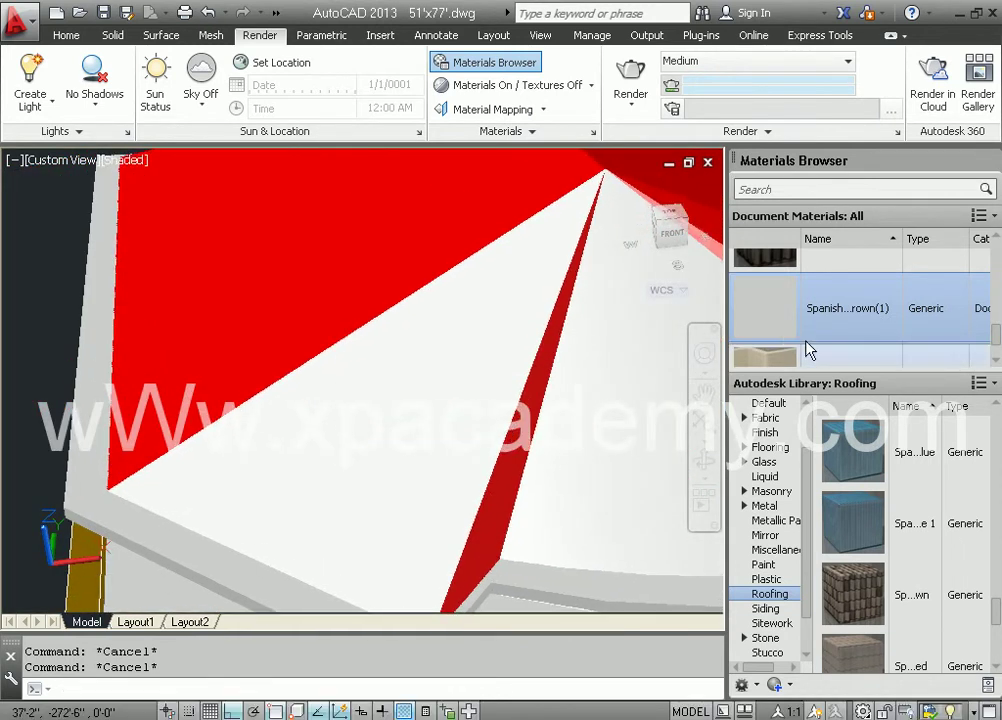
click(976, 309)
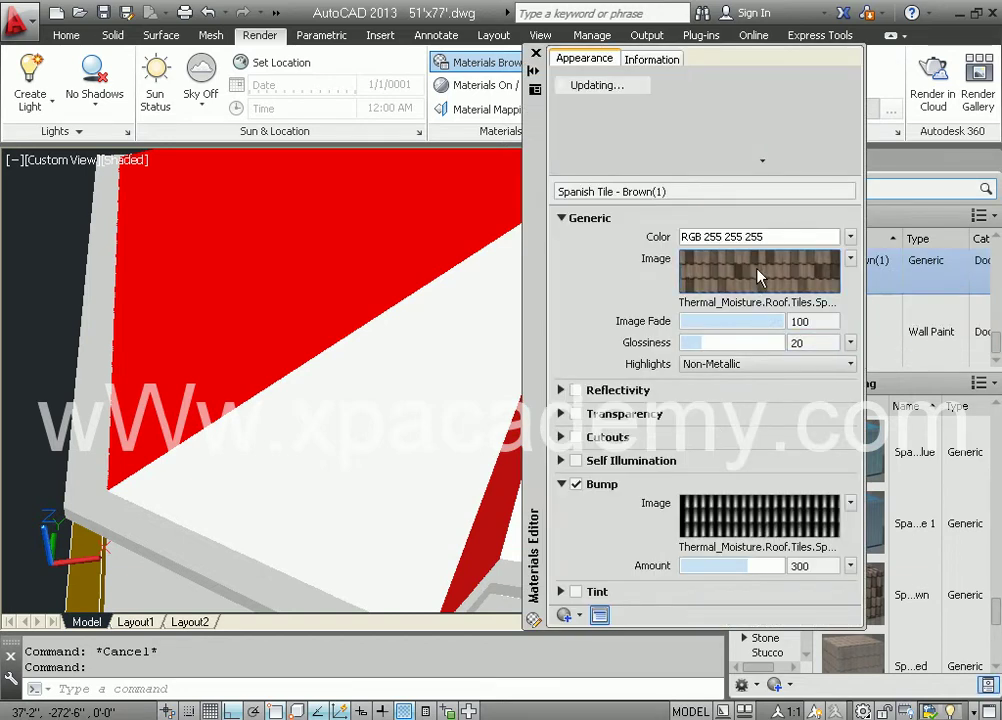
click(758, 277)
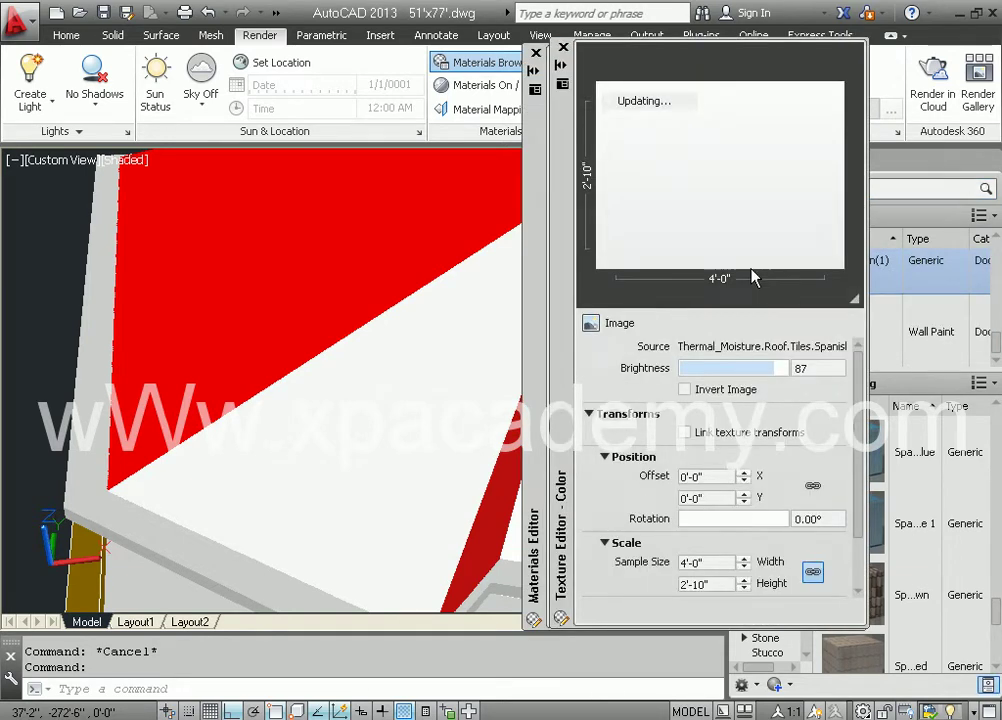
click(709, 561)
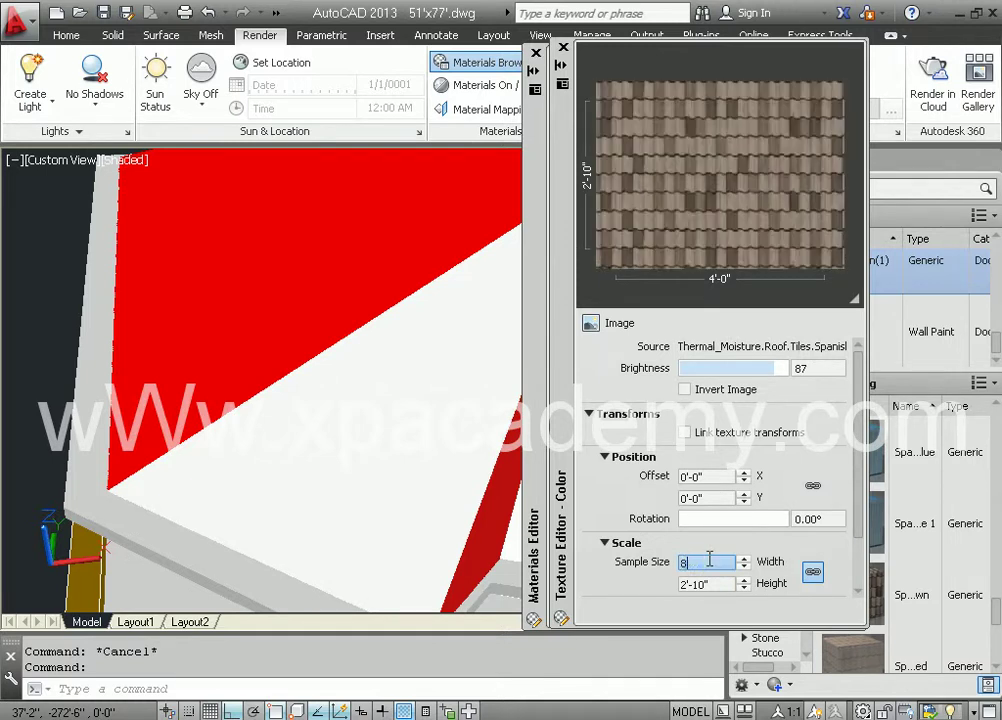
text(8)
key(Tab)
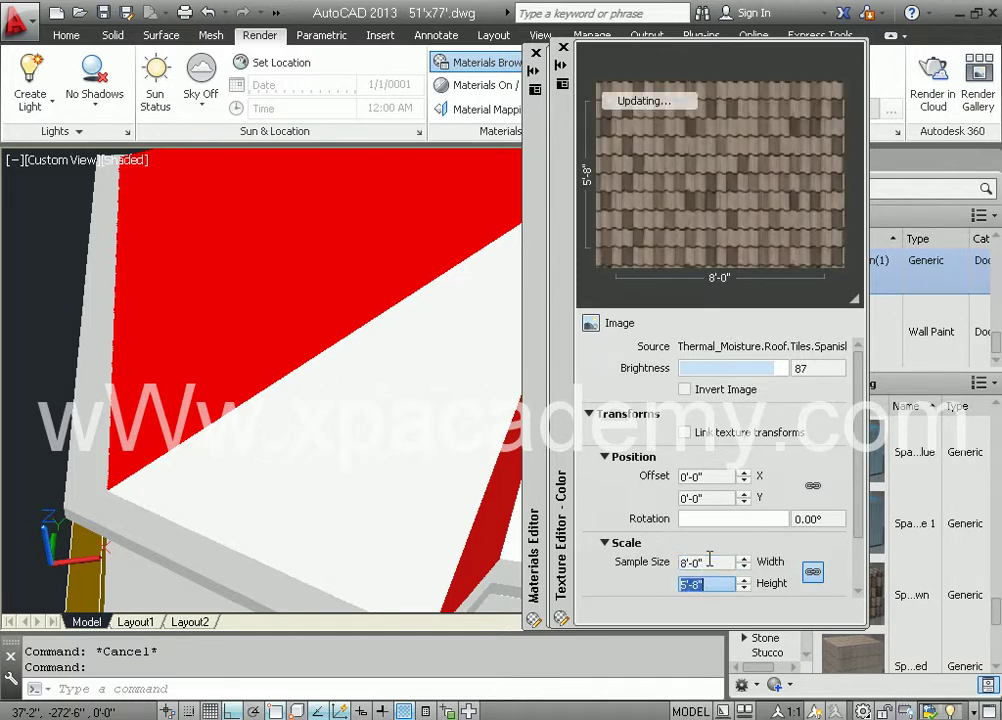
- Rotate the colour image of Spanish Tile - Brown(1) by 45° and close its texture editor
click(820, 518)
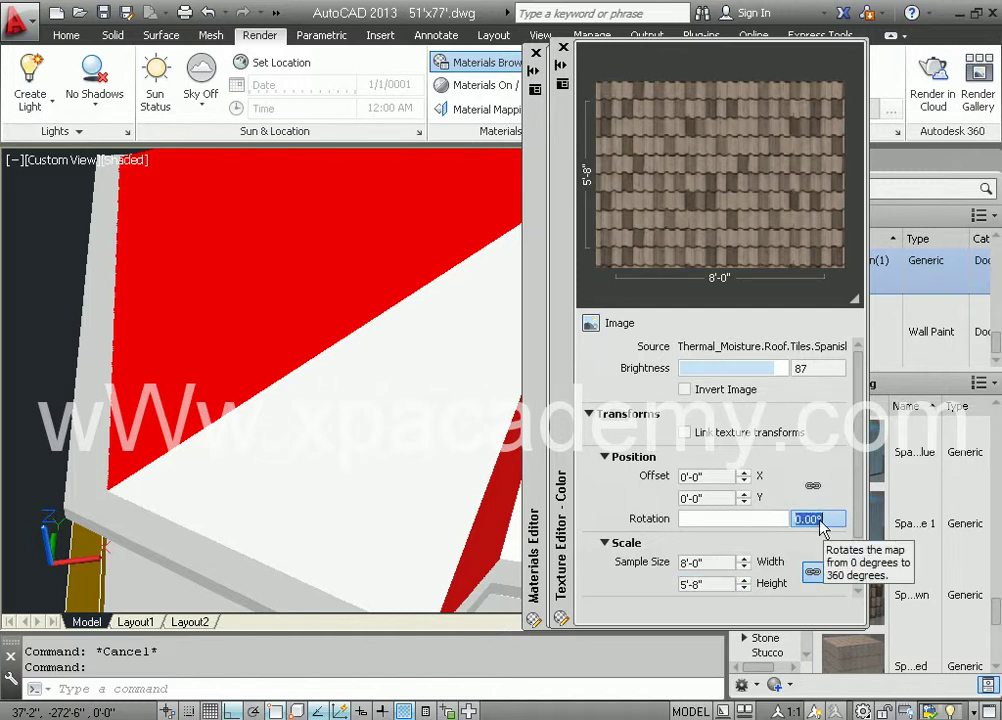
click(152, 481)
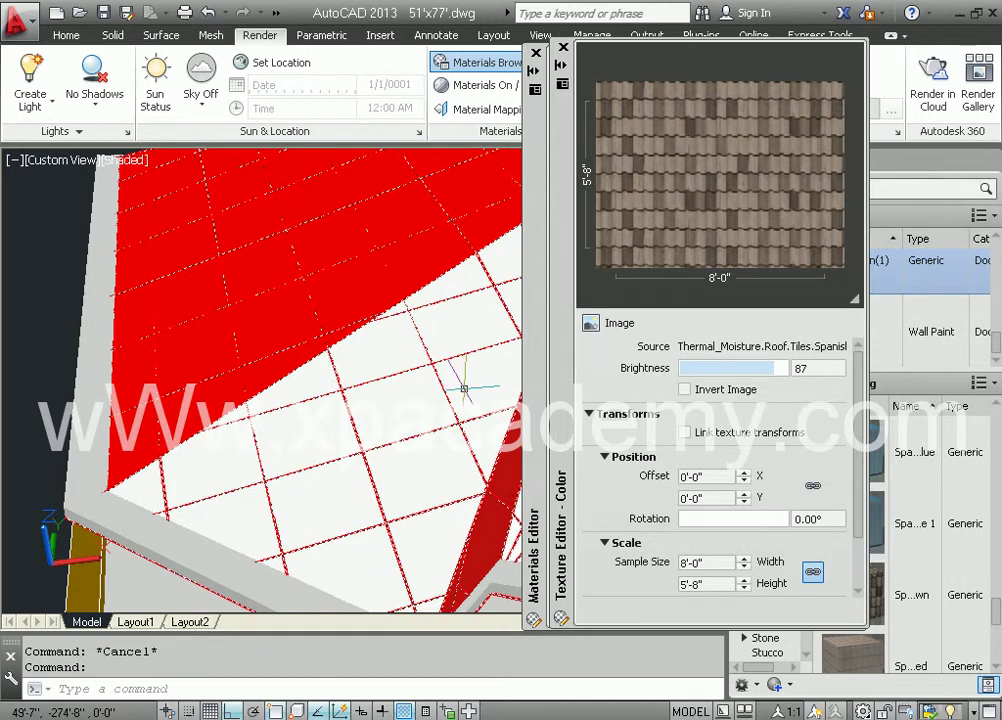
text(4)
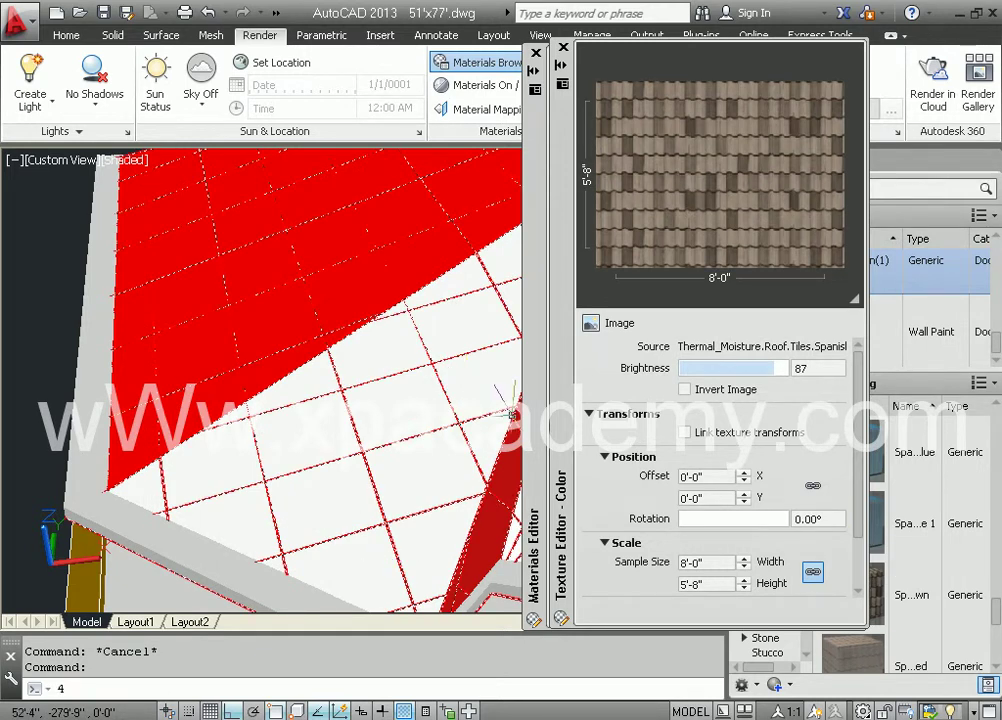
click(830, 518)
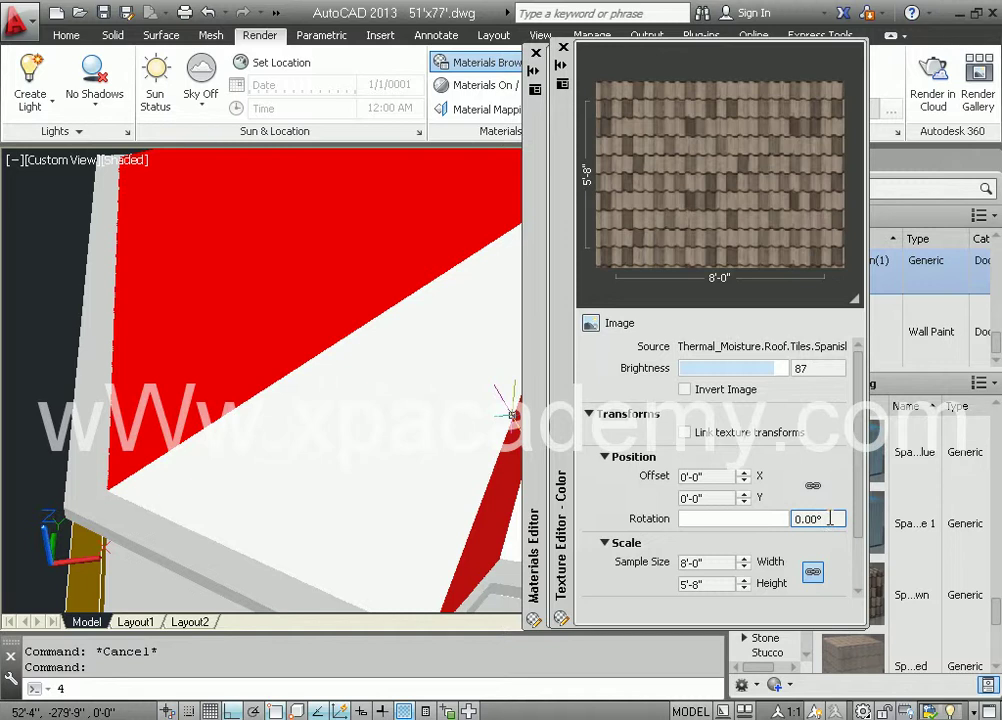
double_click(830, 518)
text(4)
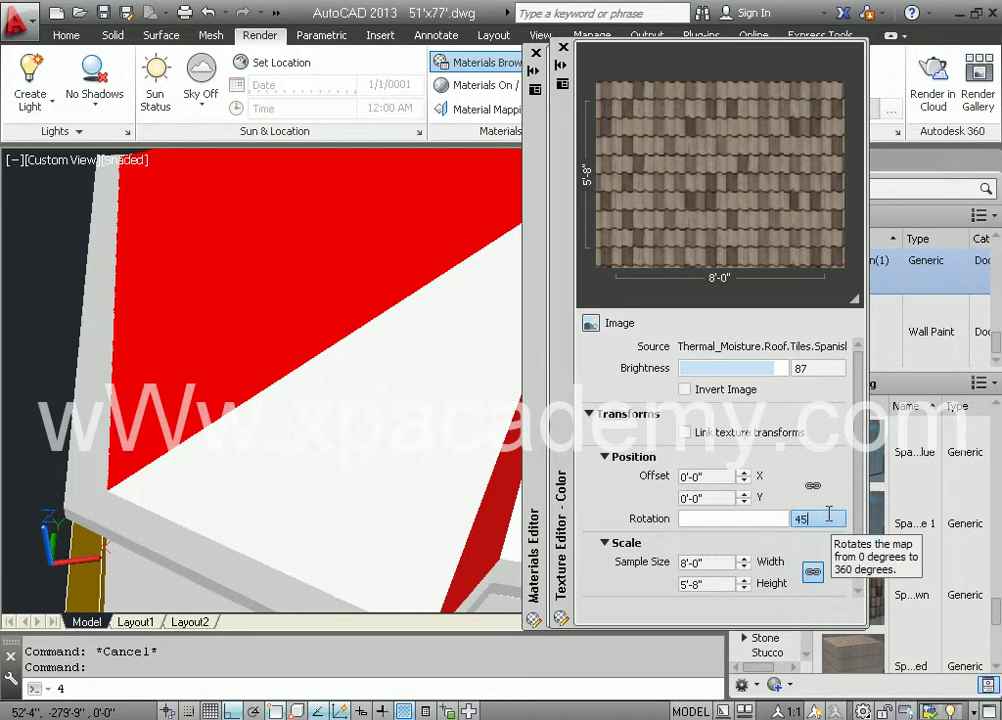
text(5)
key(Return)
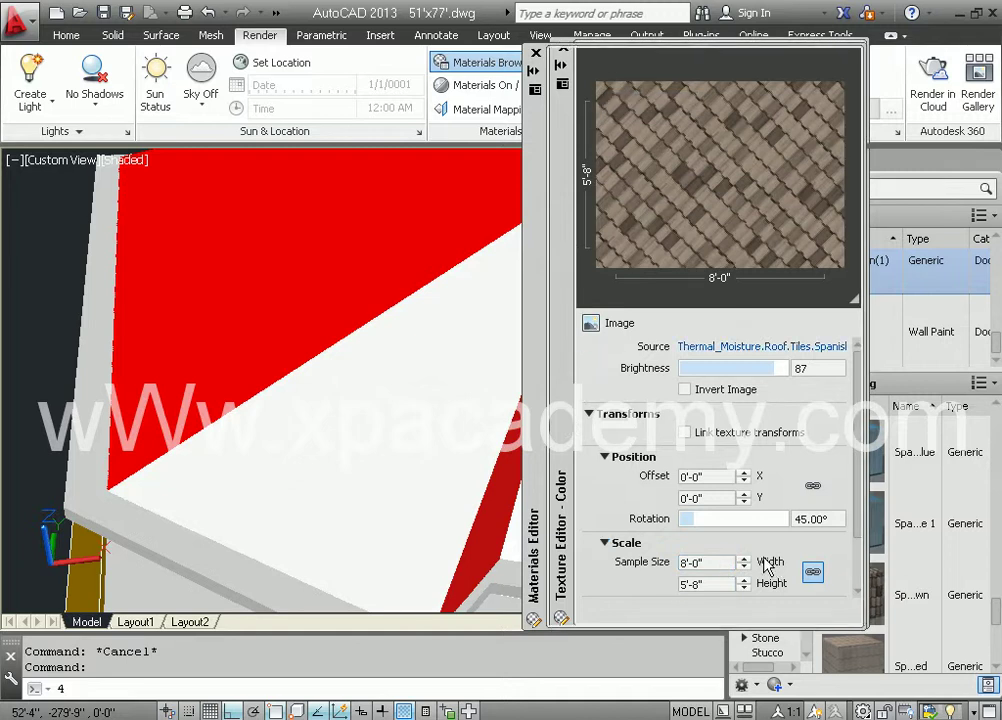
click(563, 51)
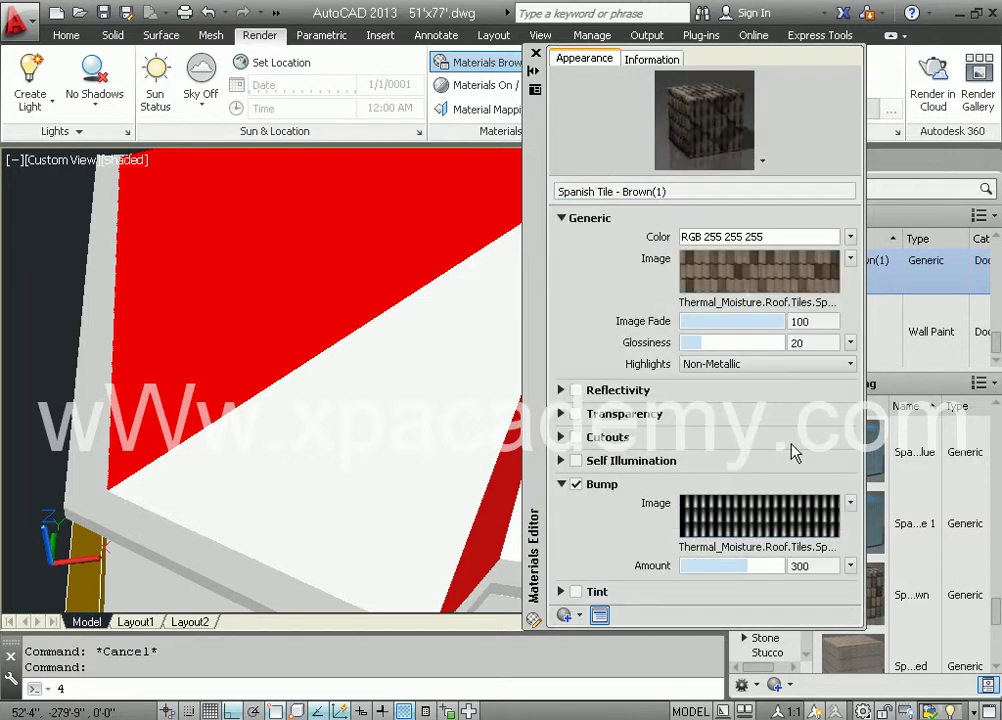
- Set the bump image of Spanish Tile - Brown(1) to a sample width of 8'-0" and a rotation of 45°
click(770, 520)
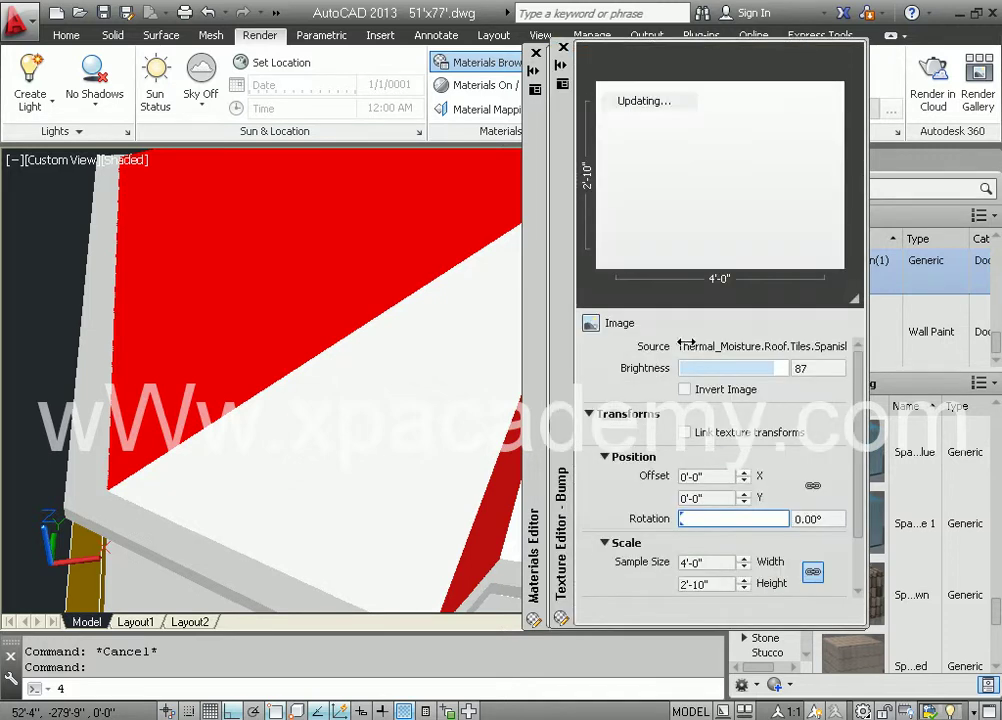
click(722, 562)
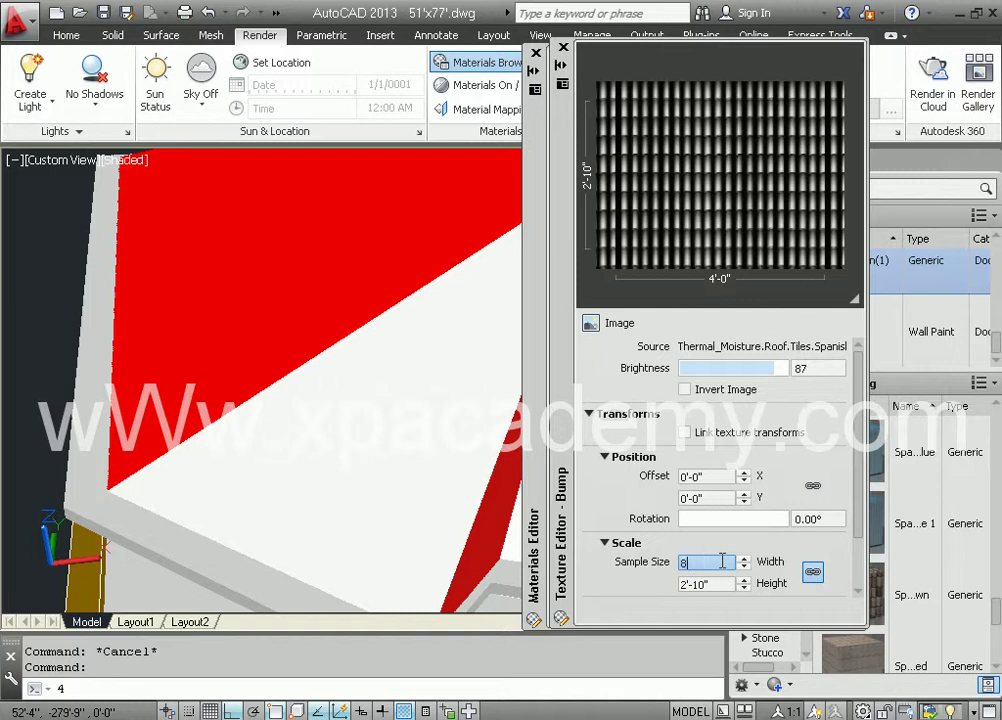
text(8')
key(Tab)
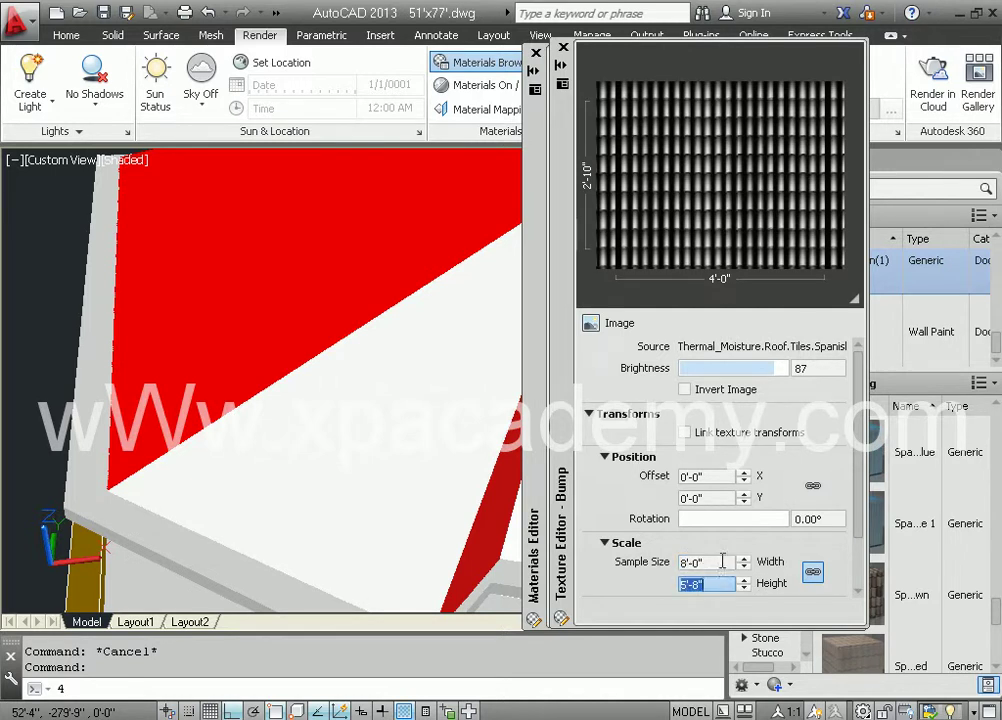
click(826, 517)
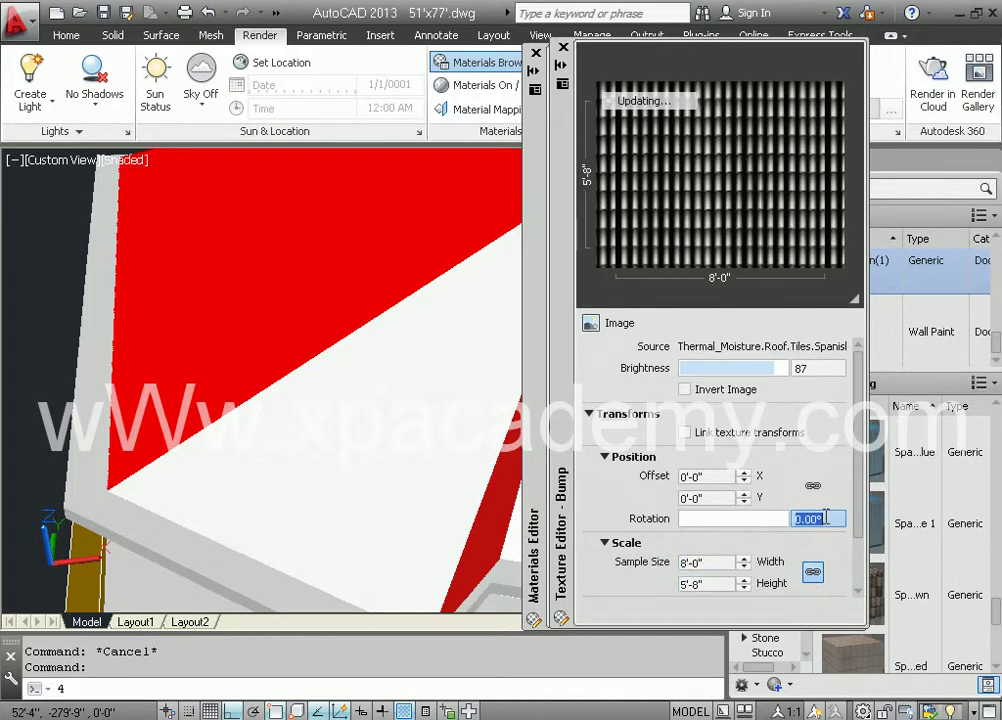
text(45)
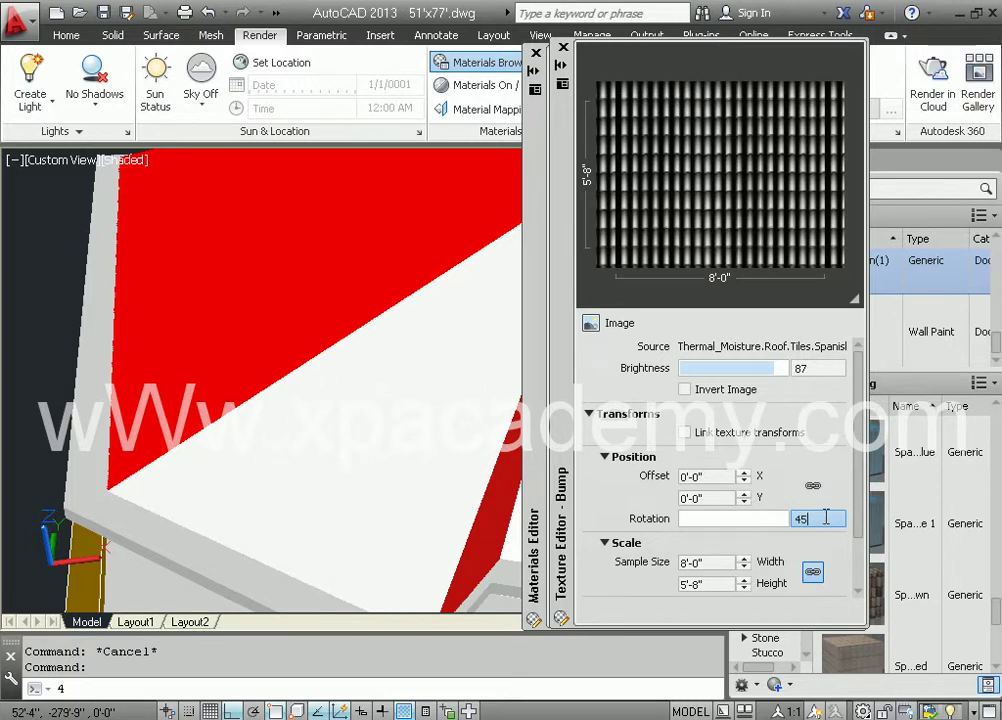
key(Return)
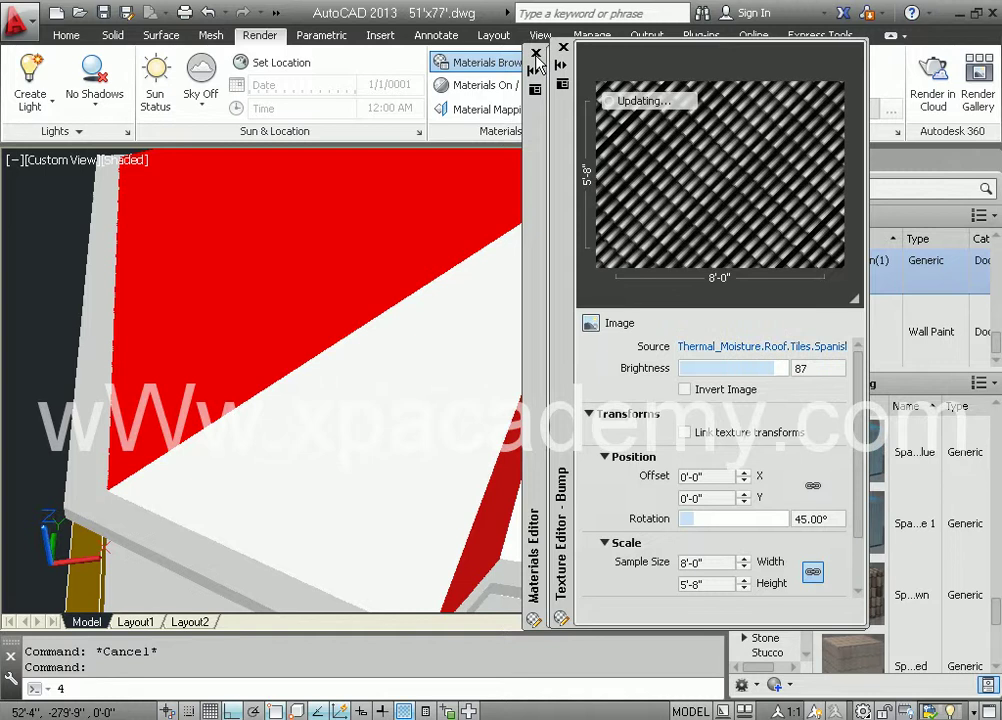
- Close the material editors, check the flat face's tiles in a Medium render and close the render window
click(537, 62)
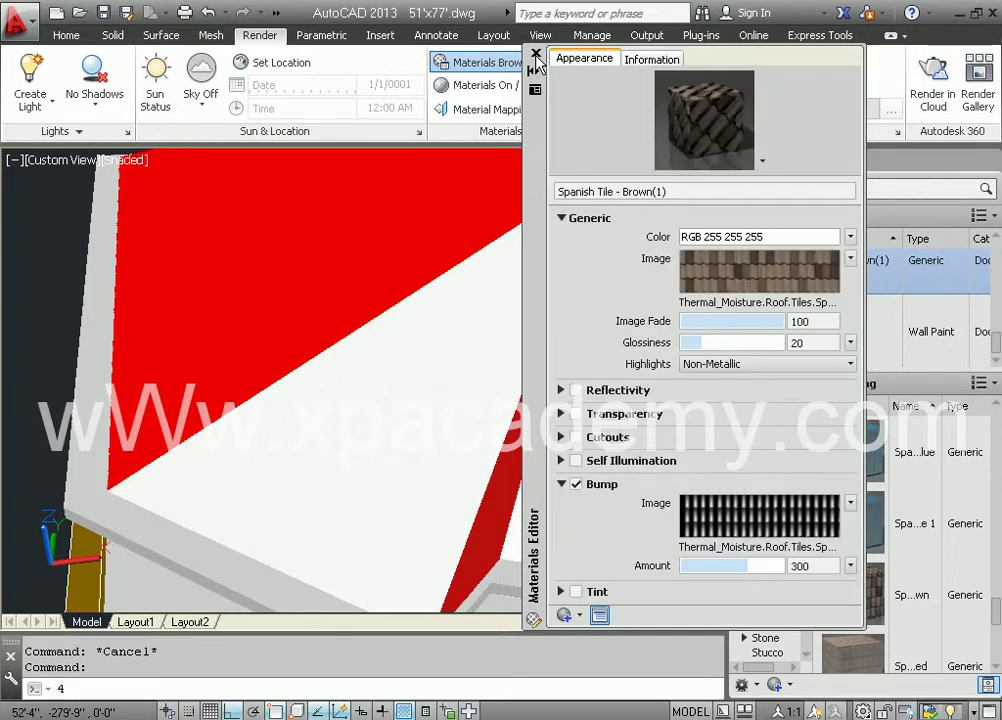
click(537, 62)
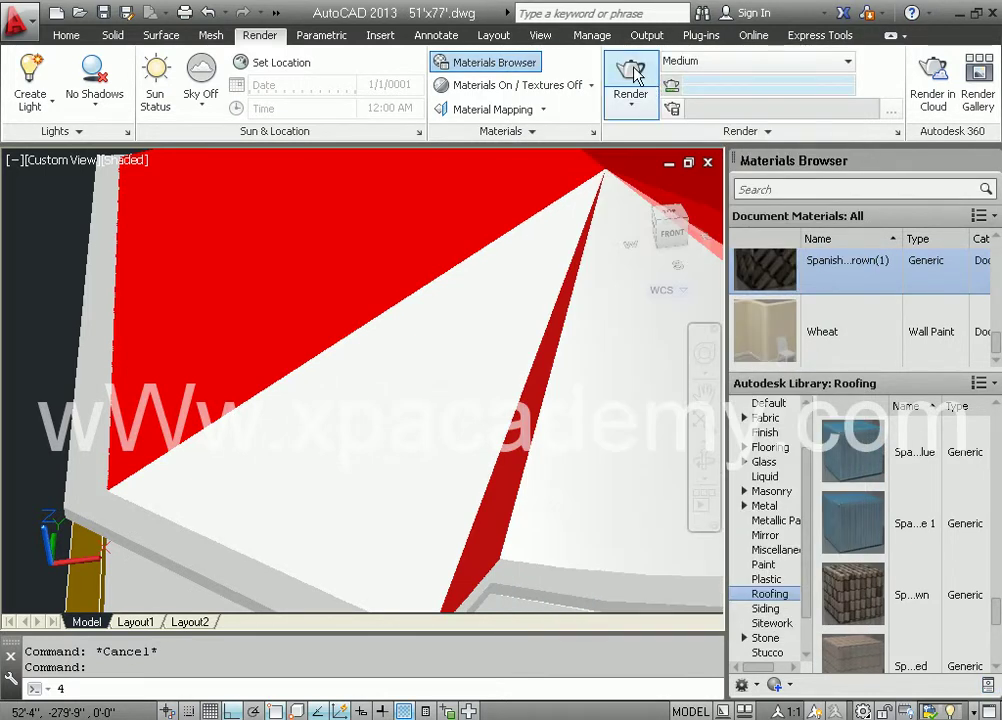
click(631, 75)
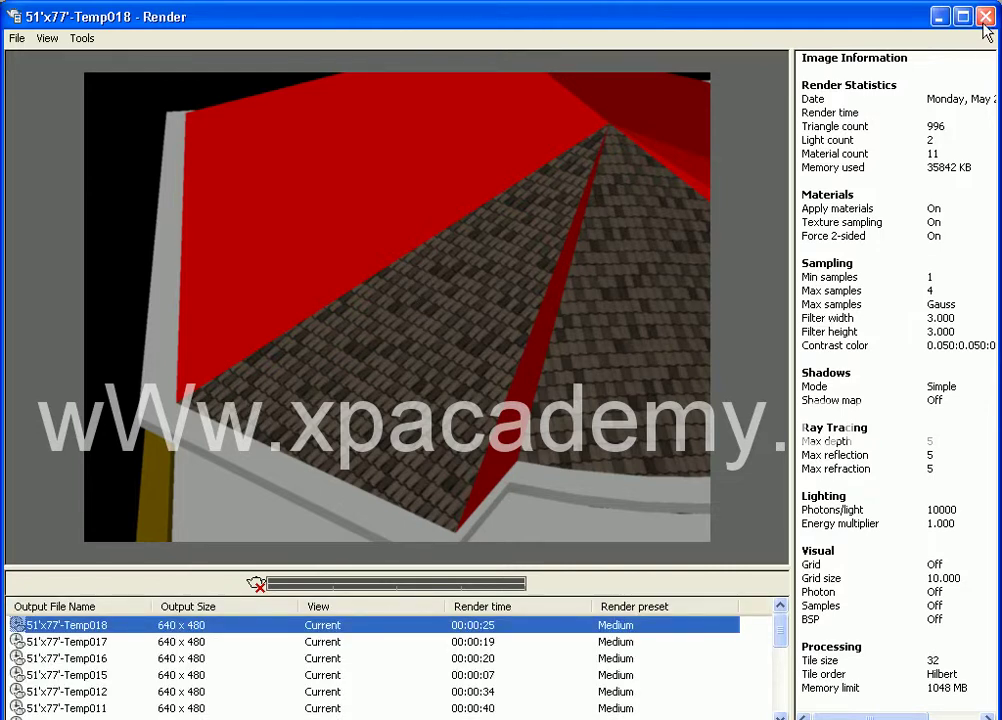
click(986, 17)
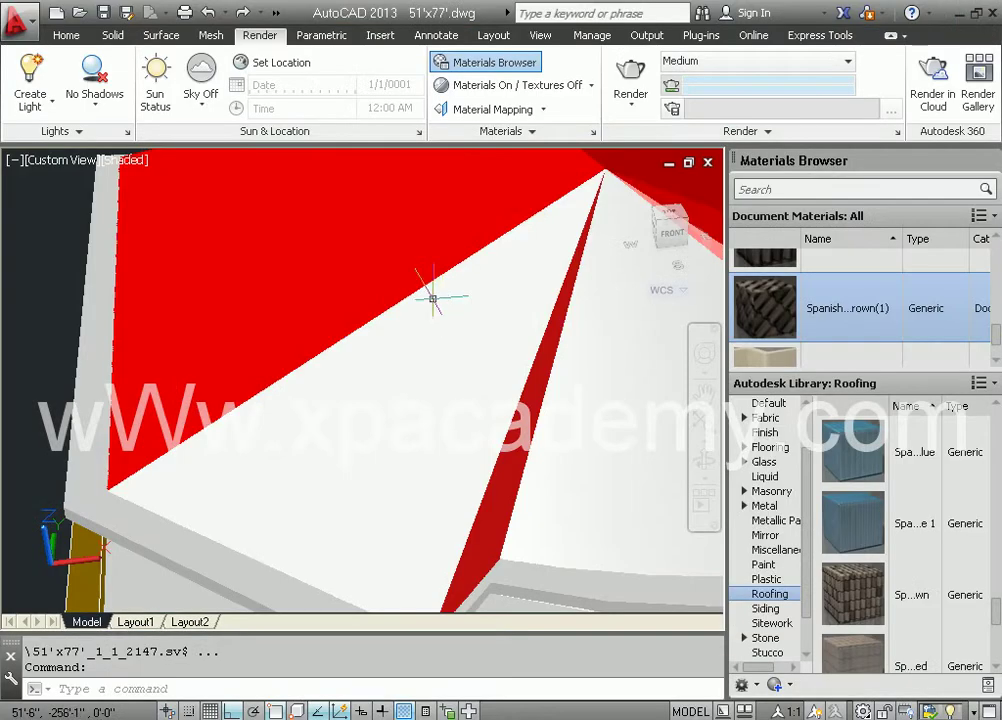
- Add another copy of Spanish Tile - Brown from the Roofing library to the document materials
scroll(857, 625, down, 1)
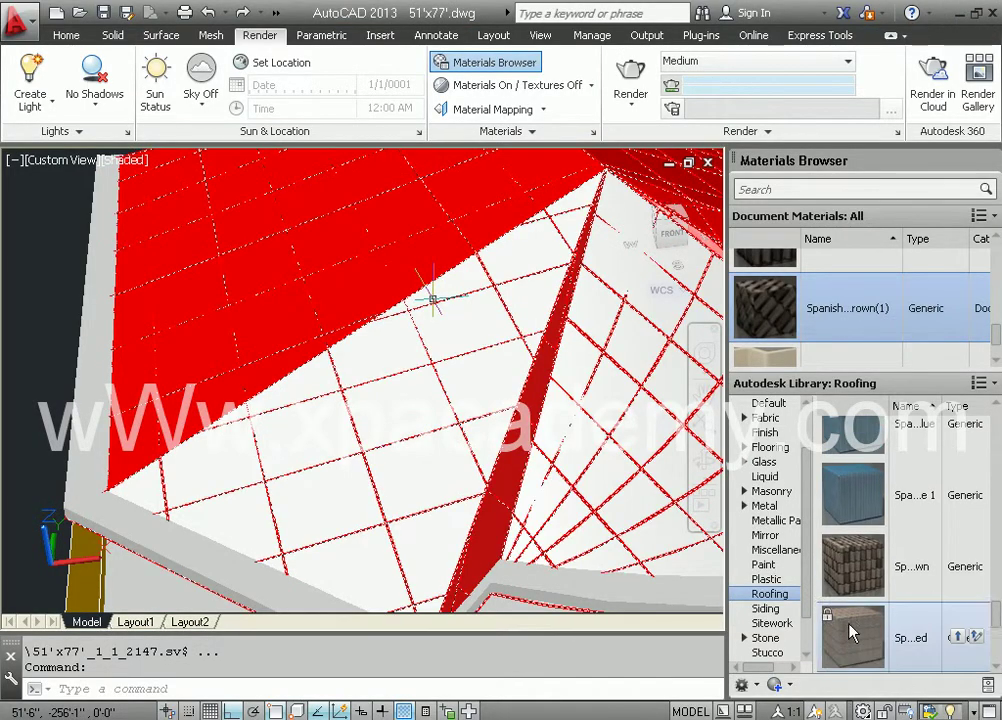
click(959, 566)
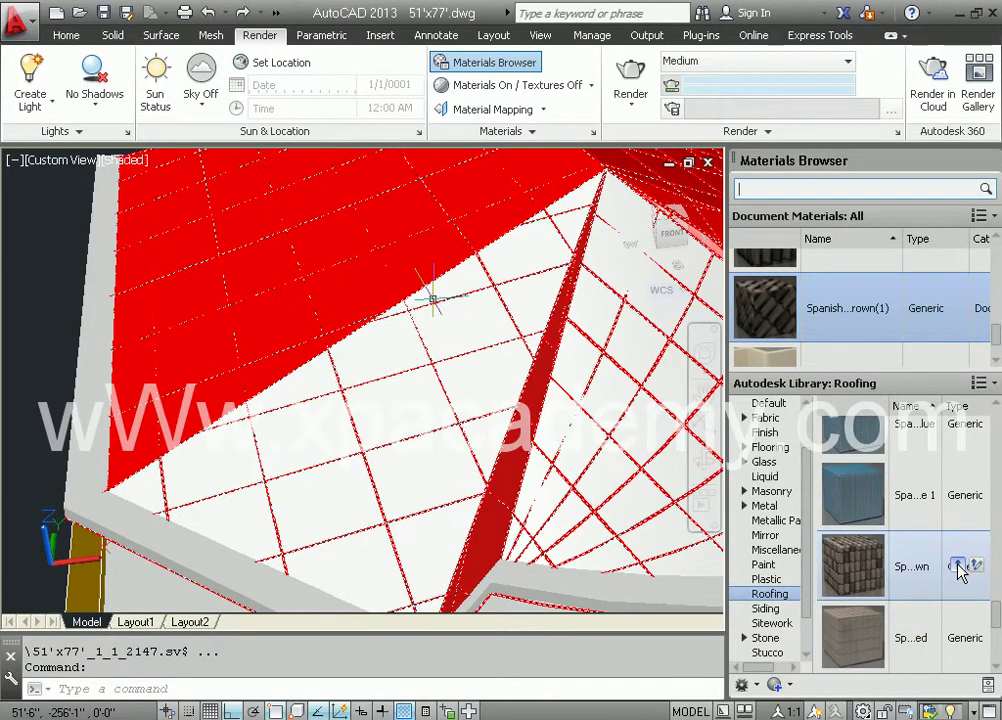
drag(996, 329, 995, 347)
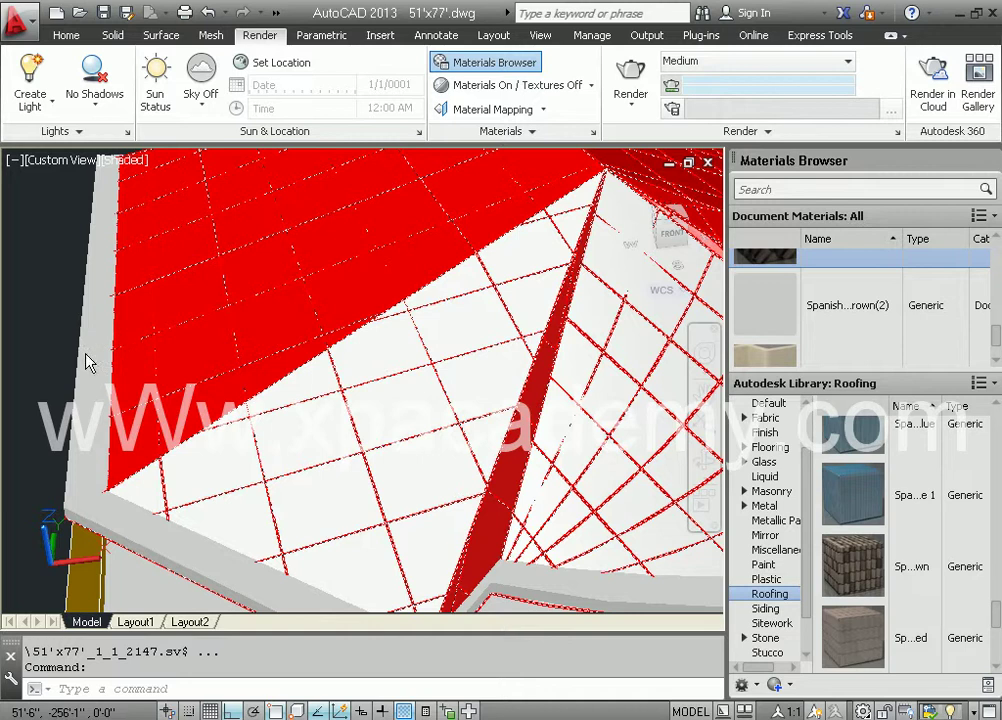
- Set the subobject selection filter to faces for picking the large red roof face on the left side of the house
mouse_move(70, 364)
middle_down()
mouse_move(98, 373)
mouse_move(105, 445)
mouse_move(86, 470)
middle_up()
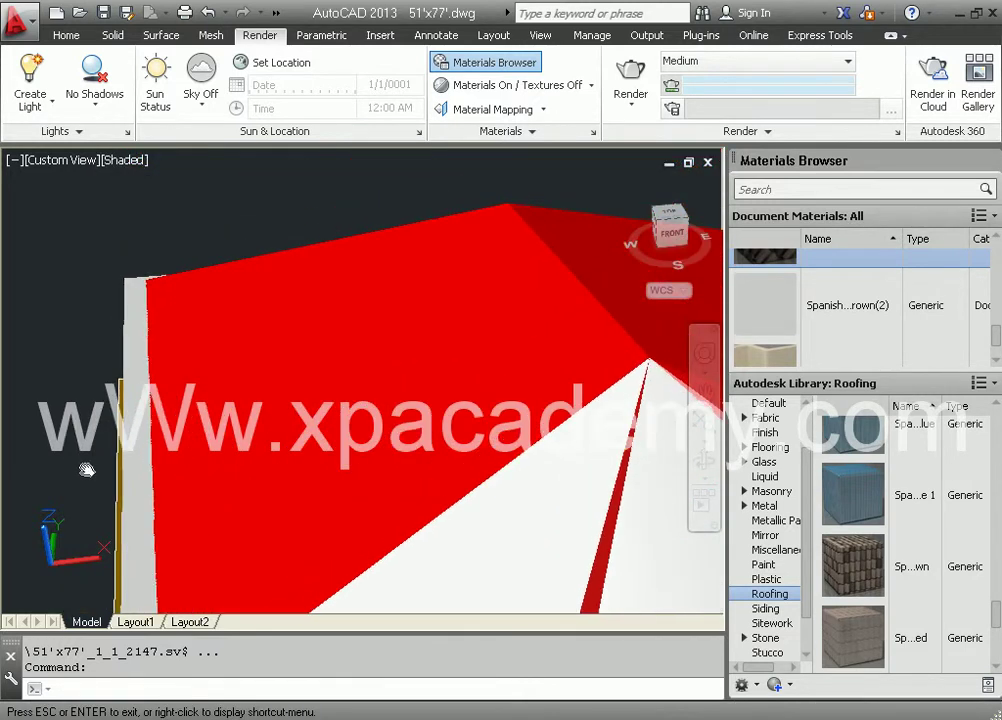
click(314, 386)
right_click(317, 390)
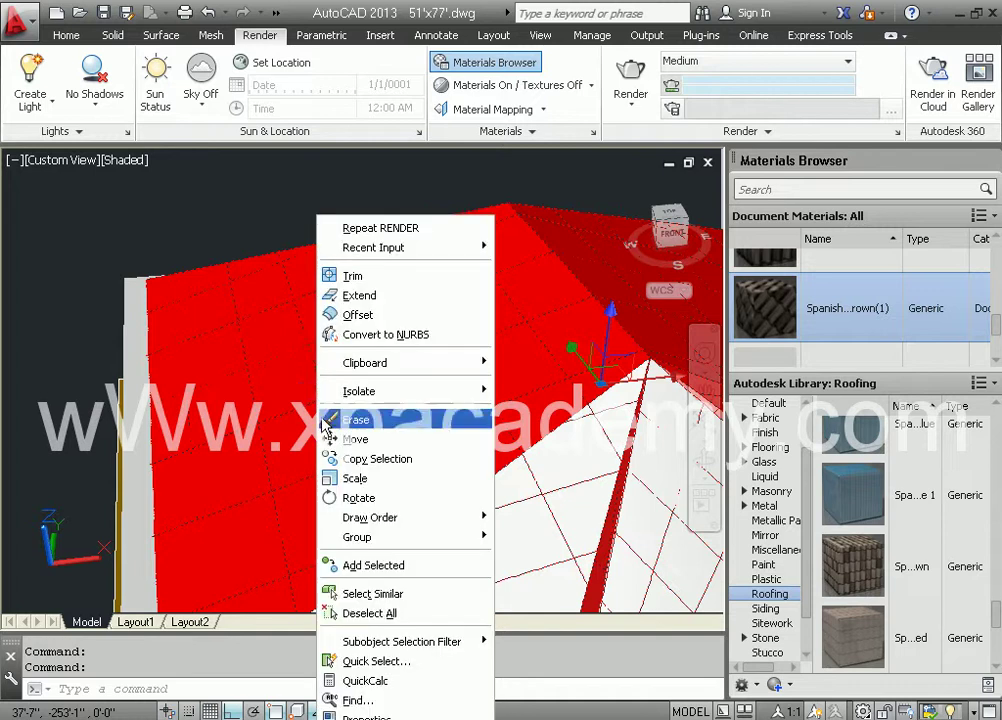
mouse_move(480, 641)
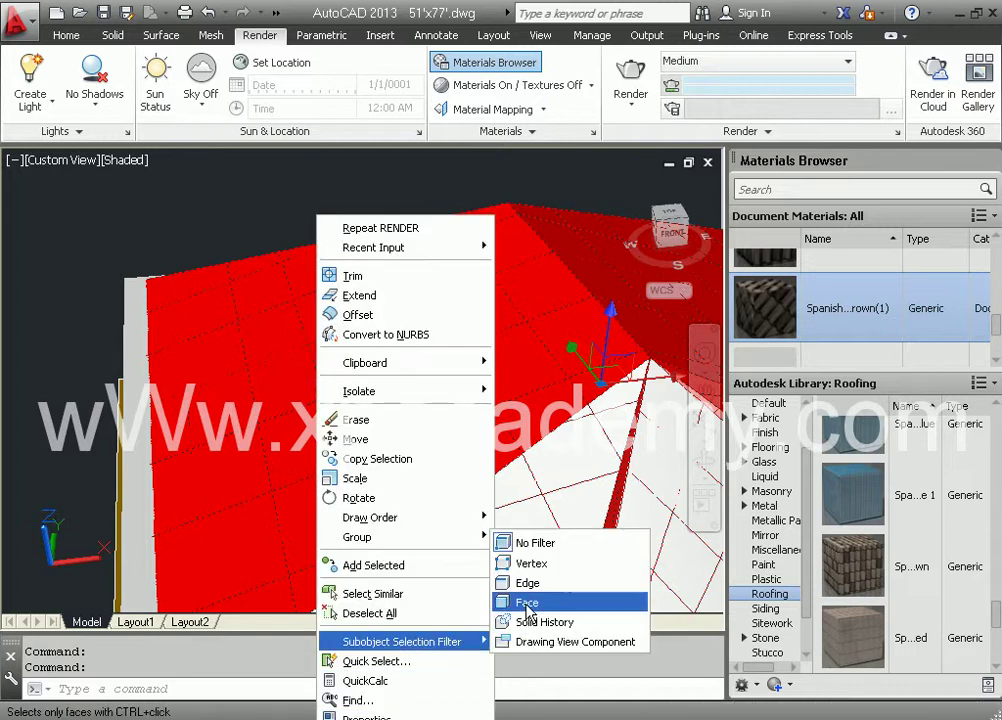
click(527, 603)
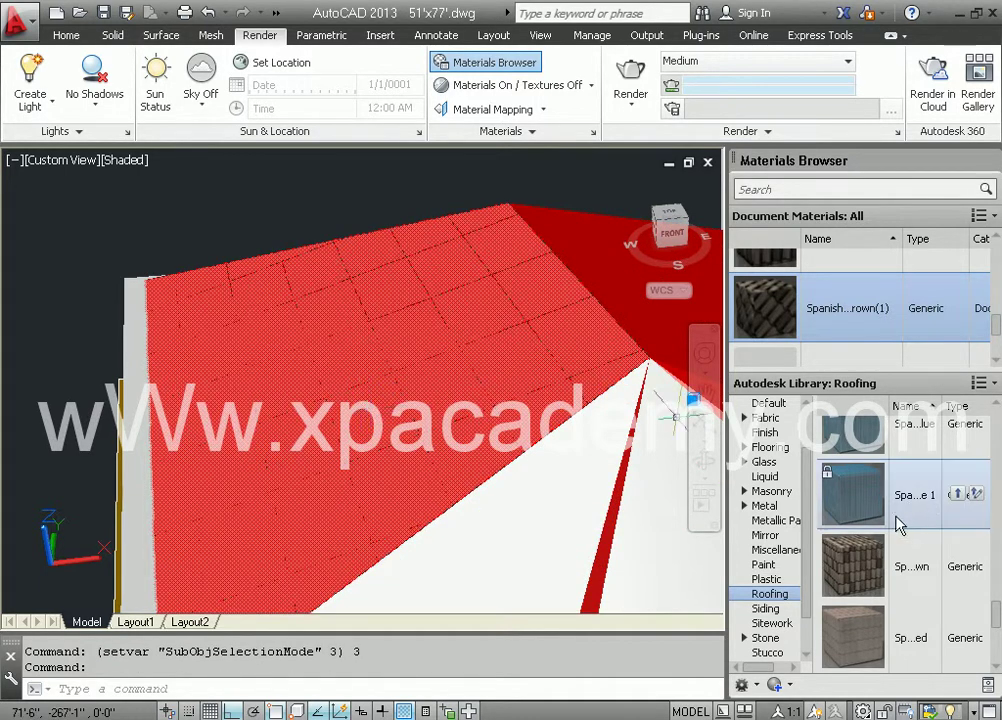
- Add a further Spanish Tile - Brown copy from the Roofing library and assign it to the large left roof face
scroll(897, 520, up, 1)
mouse_move(992, 318)
mouse_down()
mouse_move(992, 292)
mouse_move(992, 337)
mouse_move(996, 298)
mouse_move(991, 328)
mouse_up()
mouse_move(962, 588)
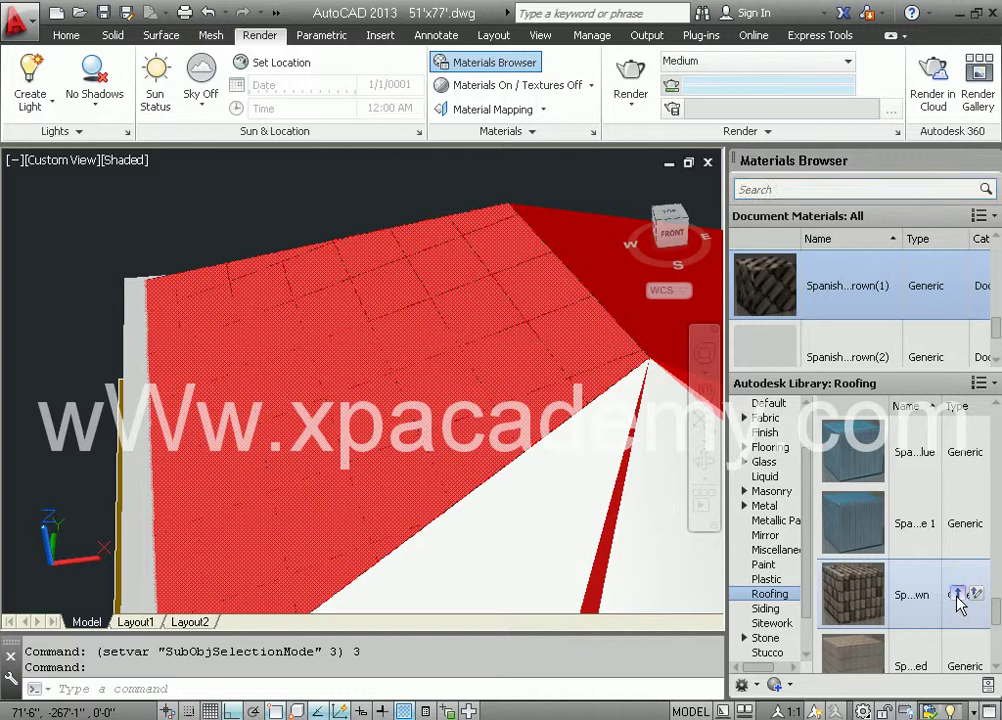
click(957, 594)
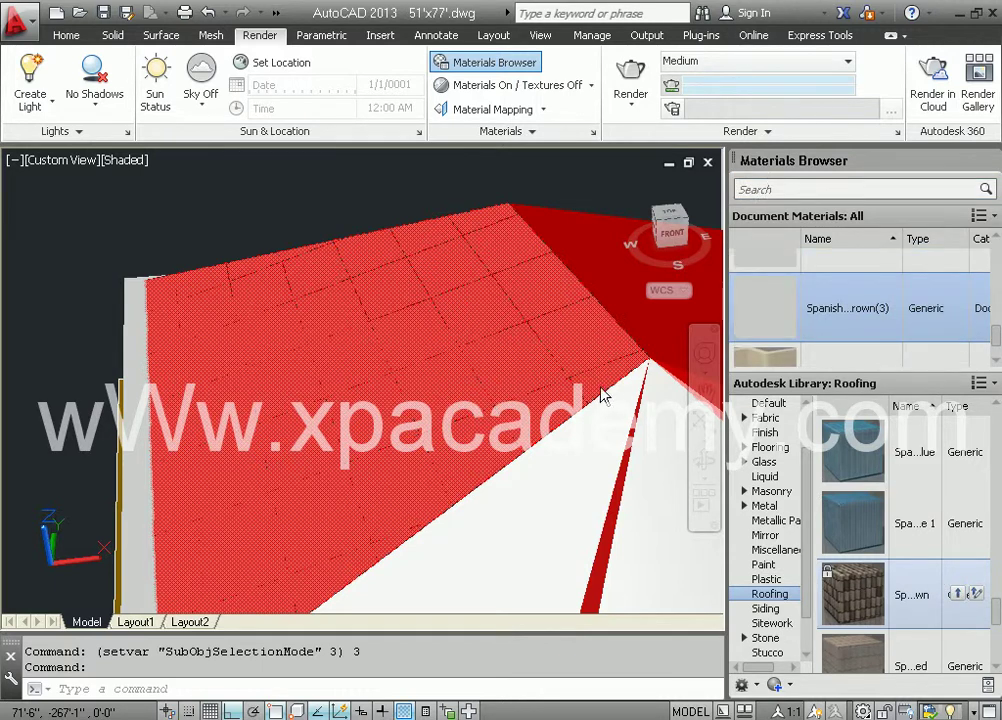
click(600, 394)
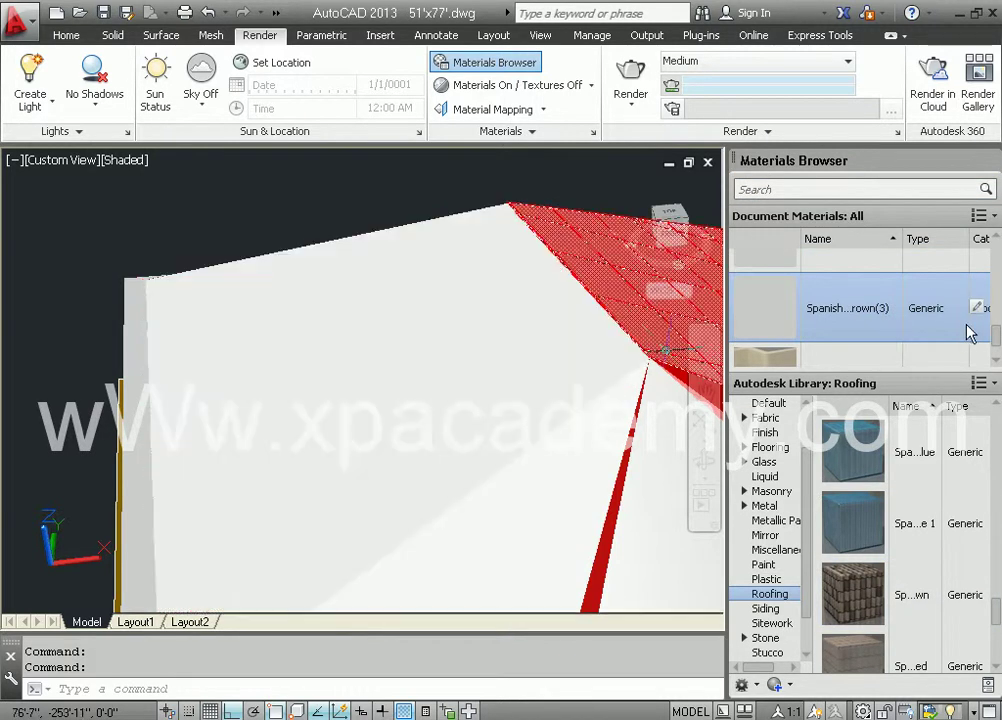
- Set the sample width of the colour image in the Spanish Tile - Brown(3) material to 8', keeping width and height linked
click(978, 311)
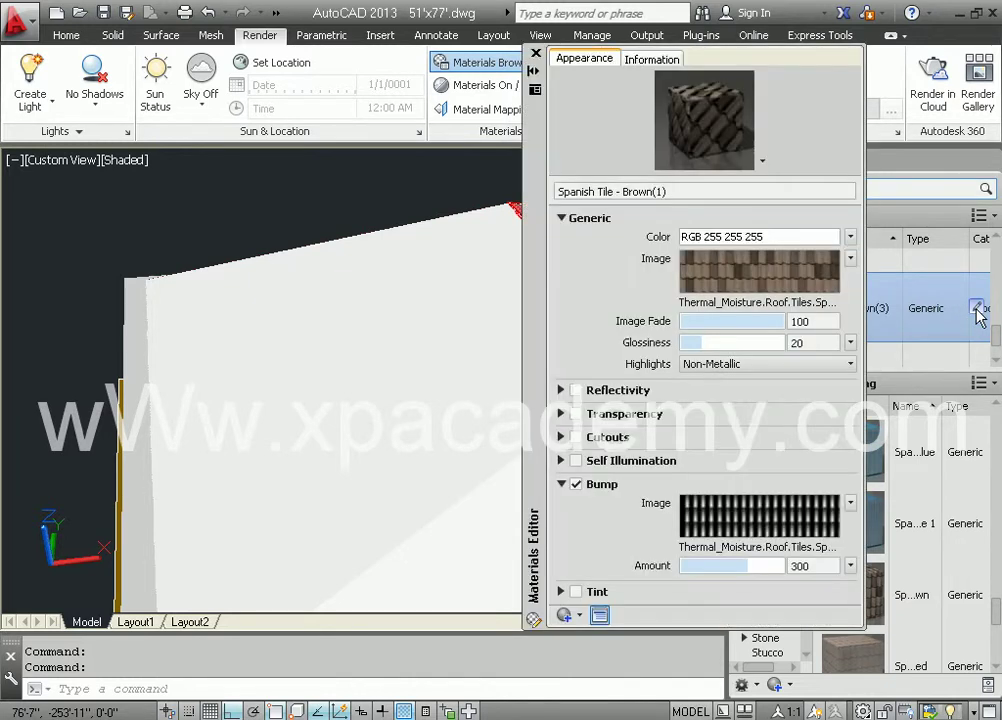
click(738, 275)
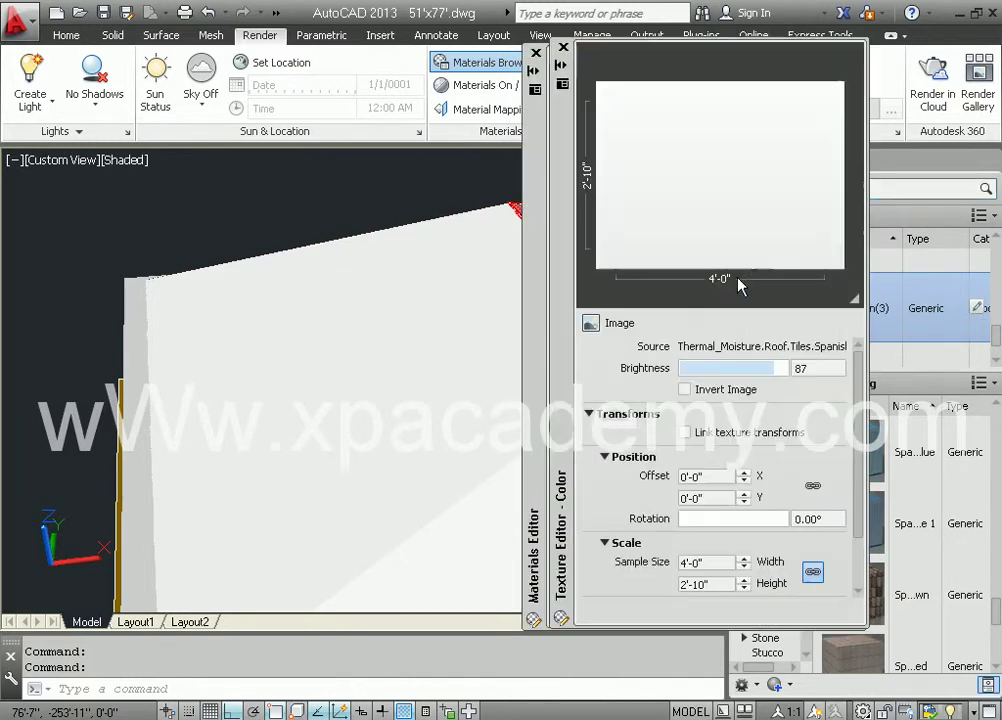
double_click(708, 562)
text(8')
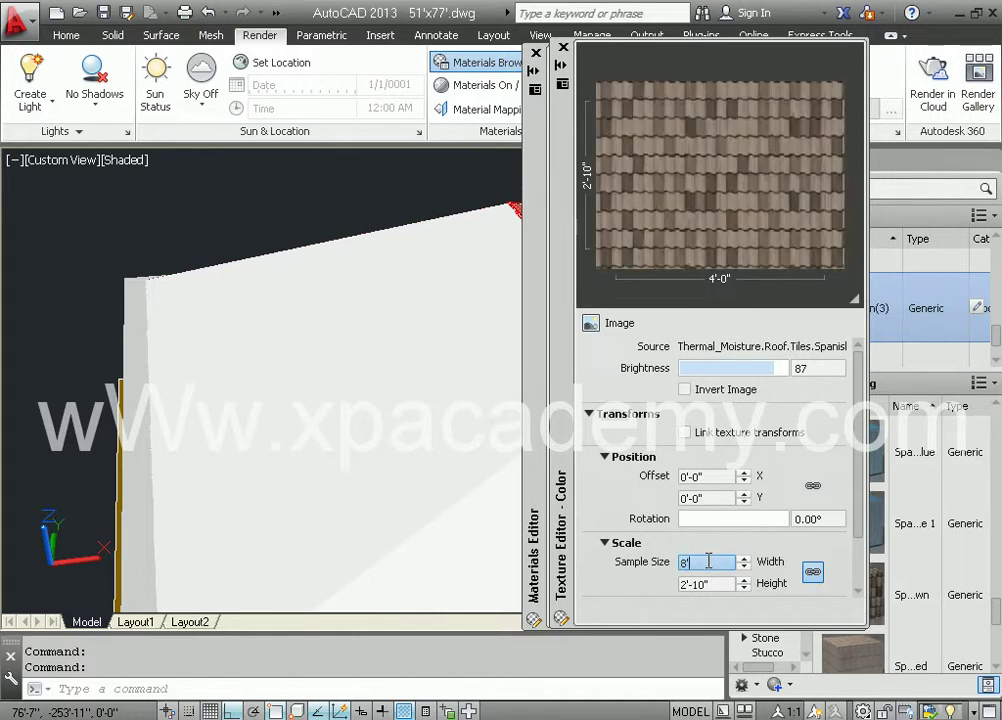
key(Tab)
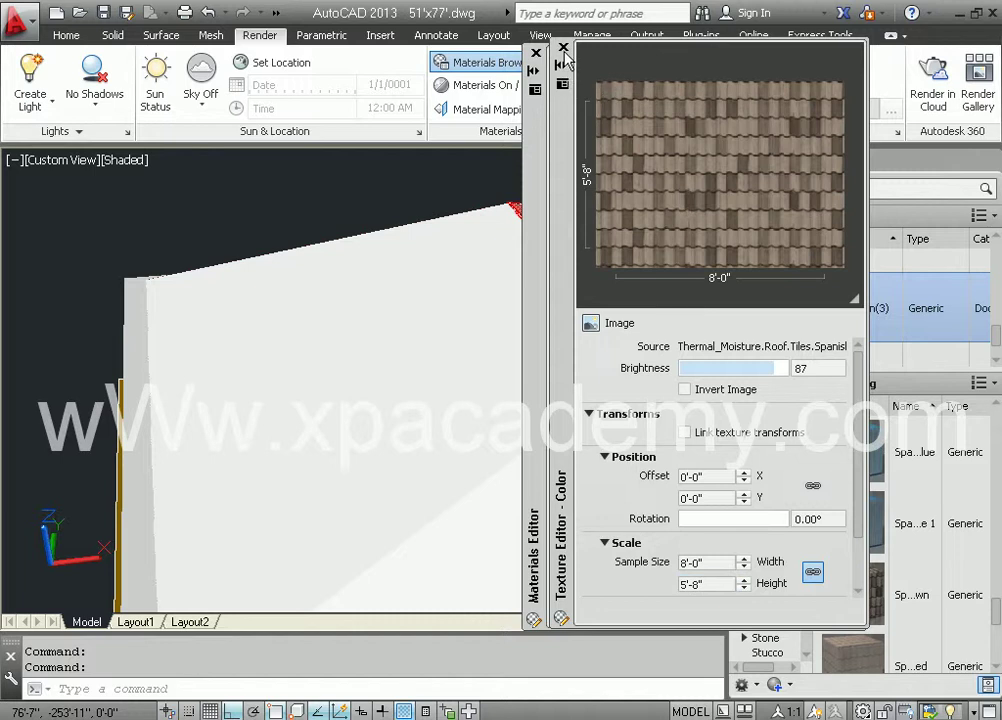
click(563, 49)
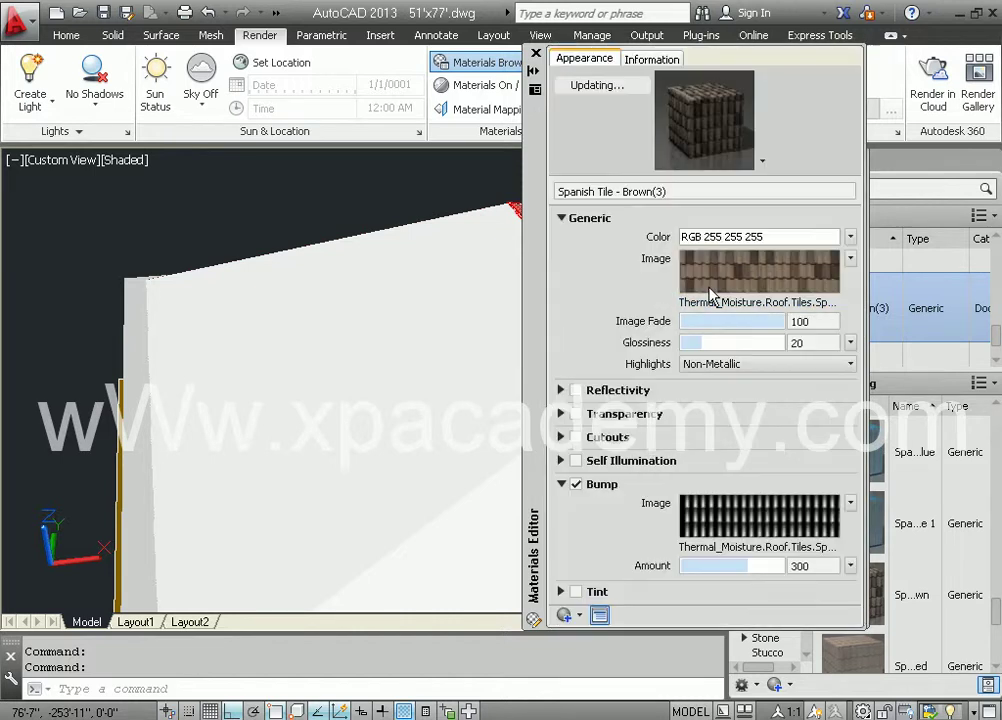
- Set the sample width of the Spanish Tile - Brown(3) bump image to 8' to match its colour image
click(773, 540)
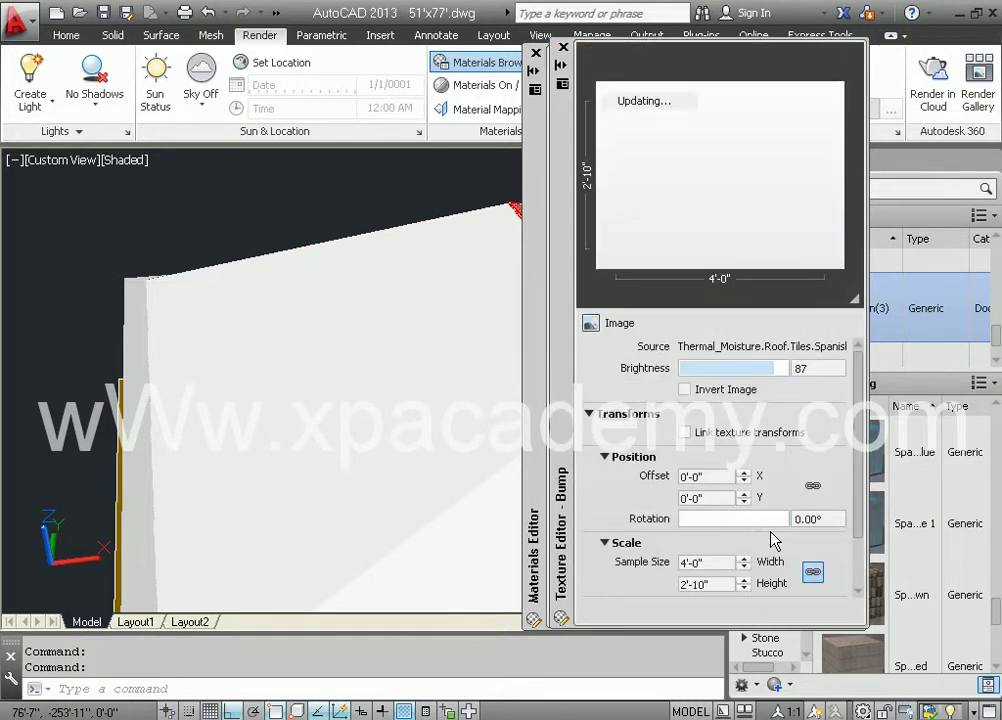
double_click(719, 562)
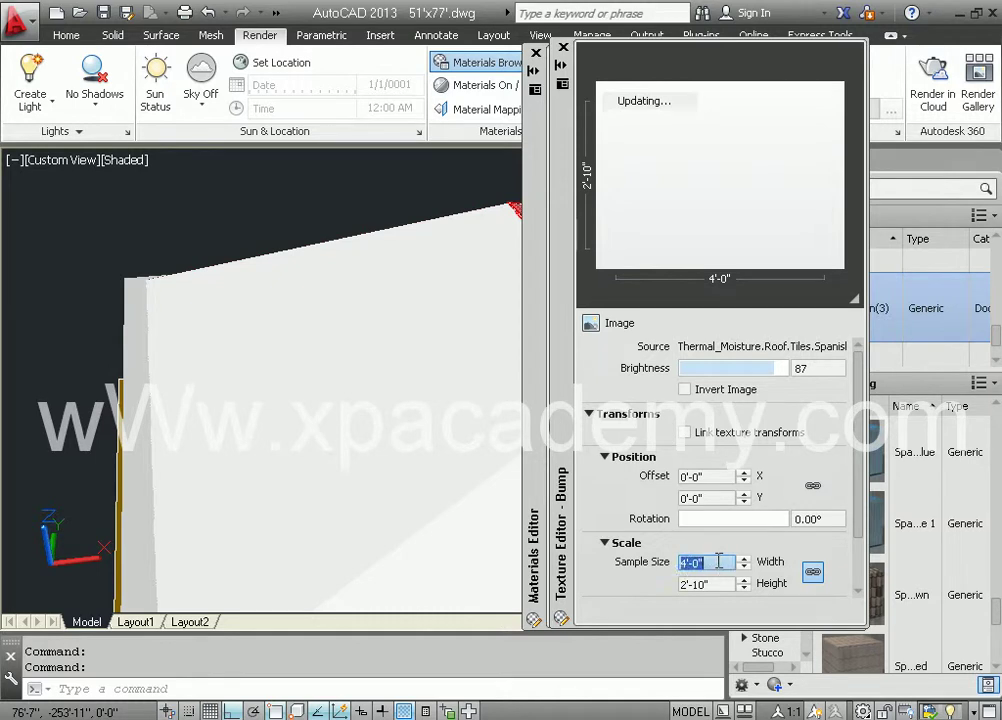
text(8')
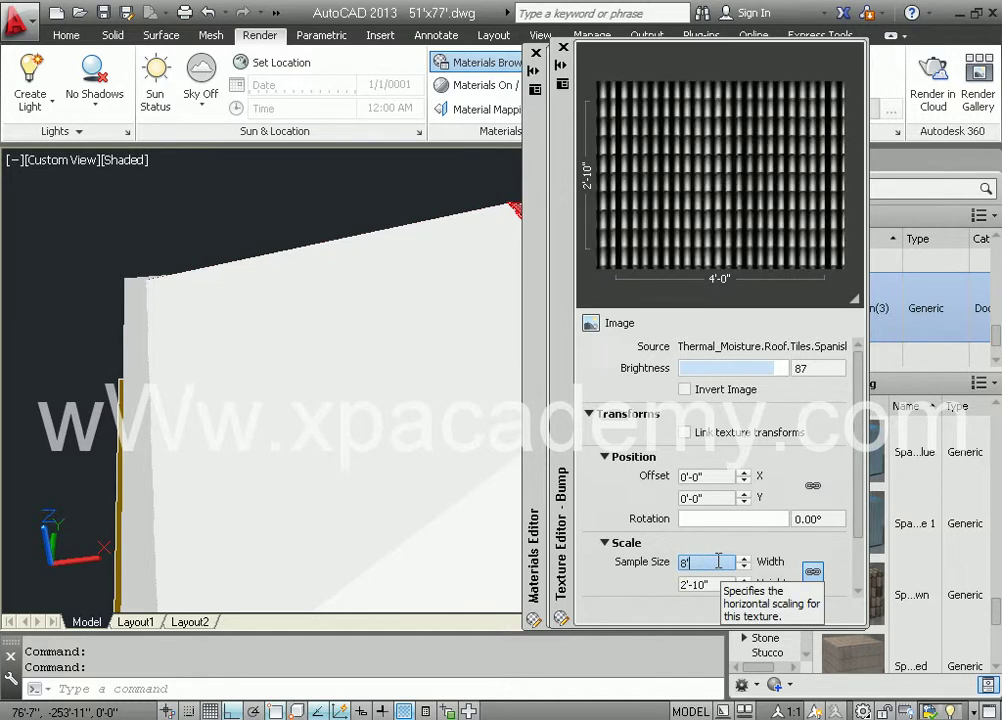
key(Tab)
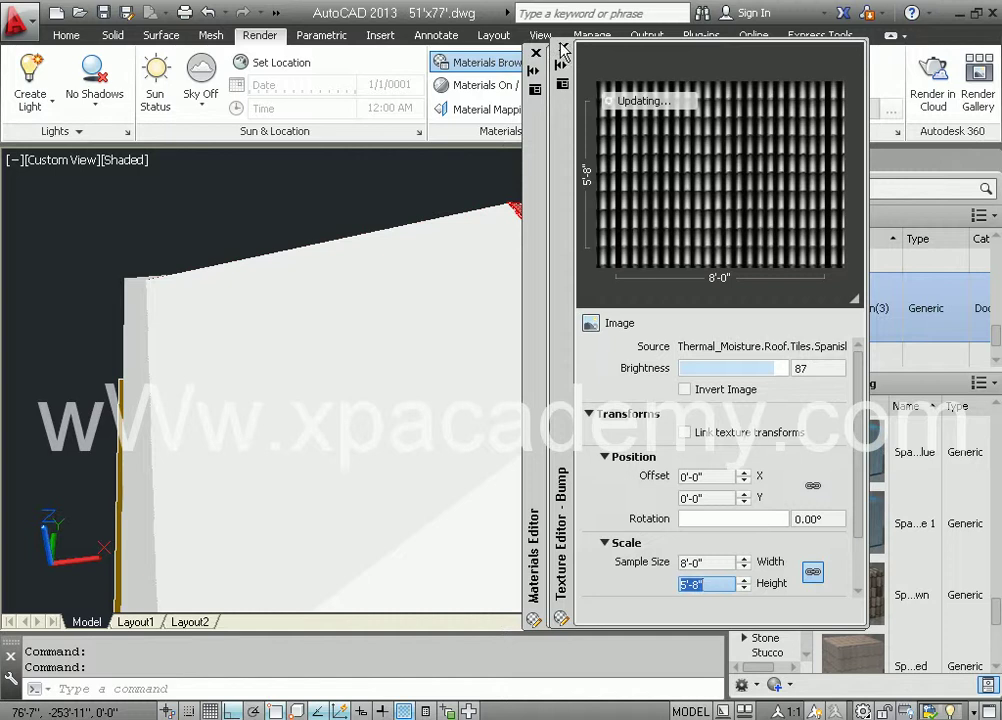
click(563, 49)
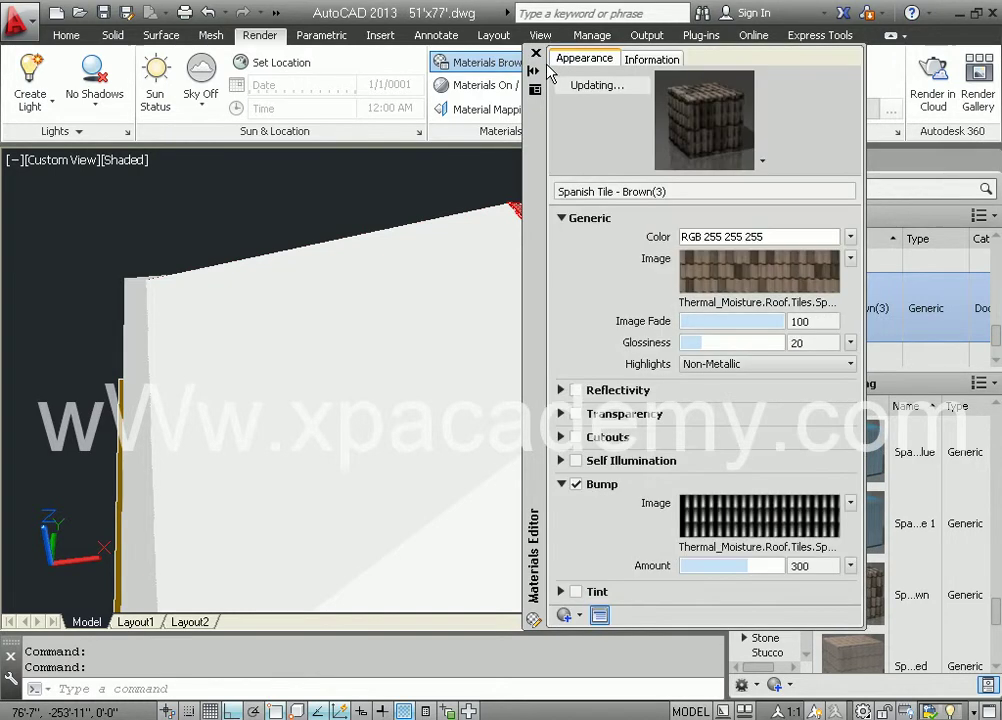
- Close the material editor, render the roof at Medium quality to check the tile scale, and close the render window
click(536, 54)
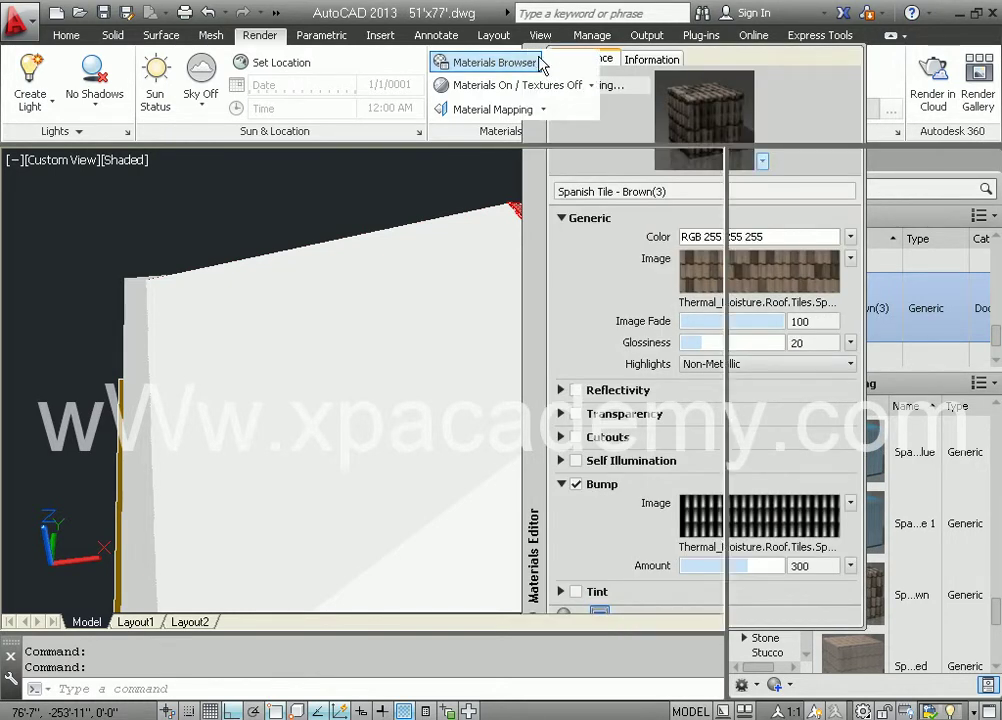
click(632, 75)
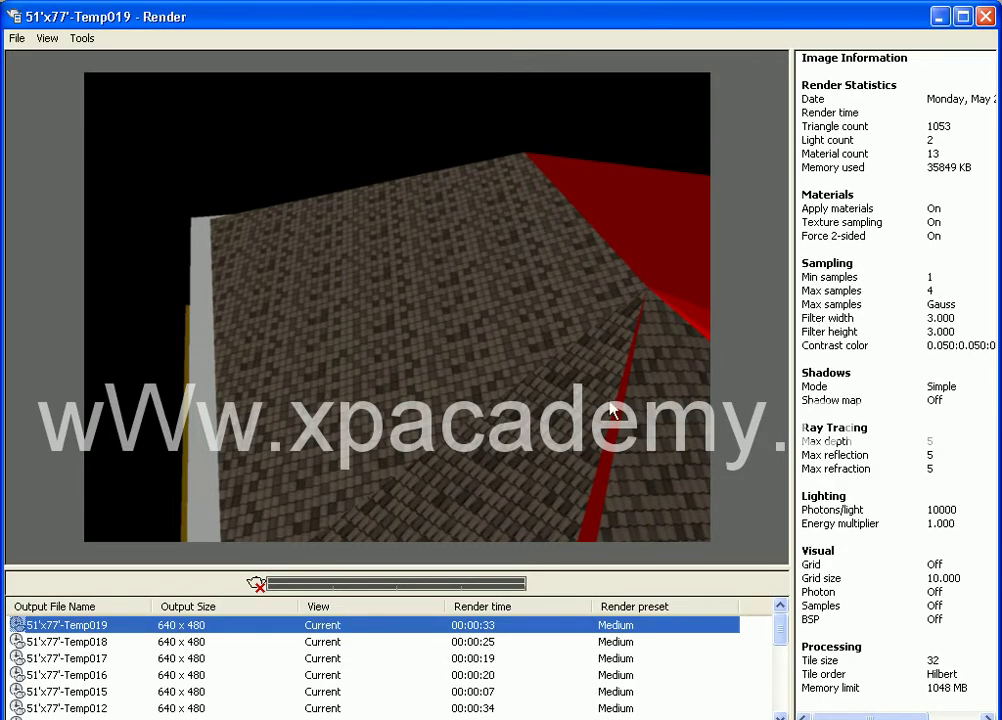
click(986, 18)
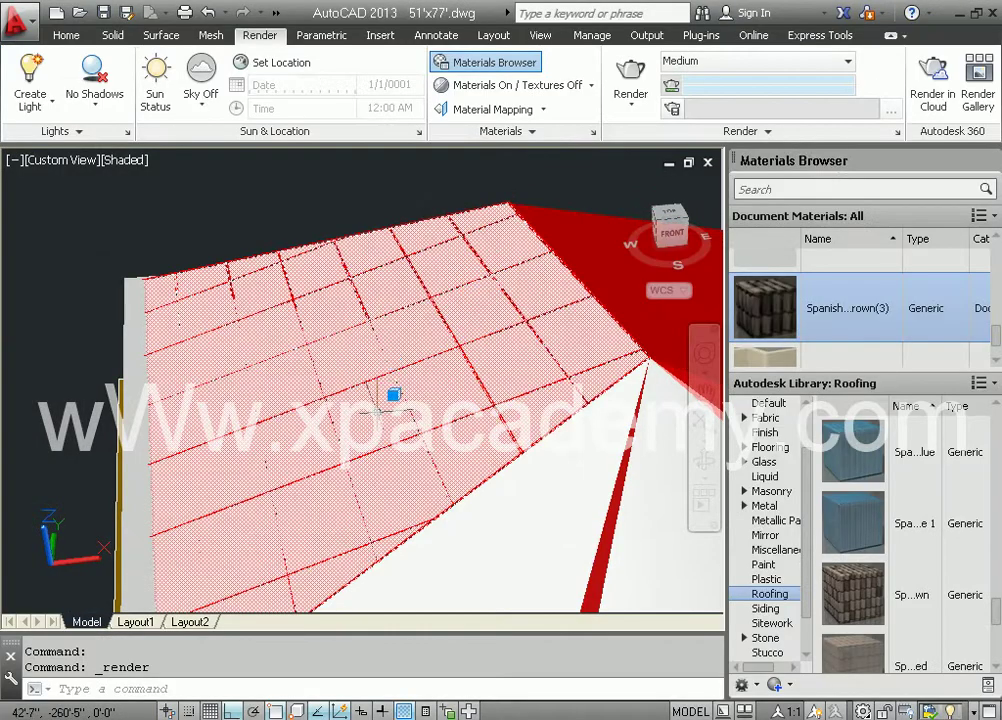
- Face the left roof slope and rotate the Spanish Tile - Brown(3) colour image to 90°
shift+middle_drag(393, 395, 506, 444)
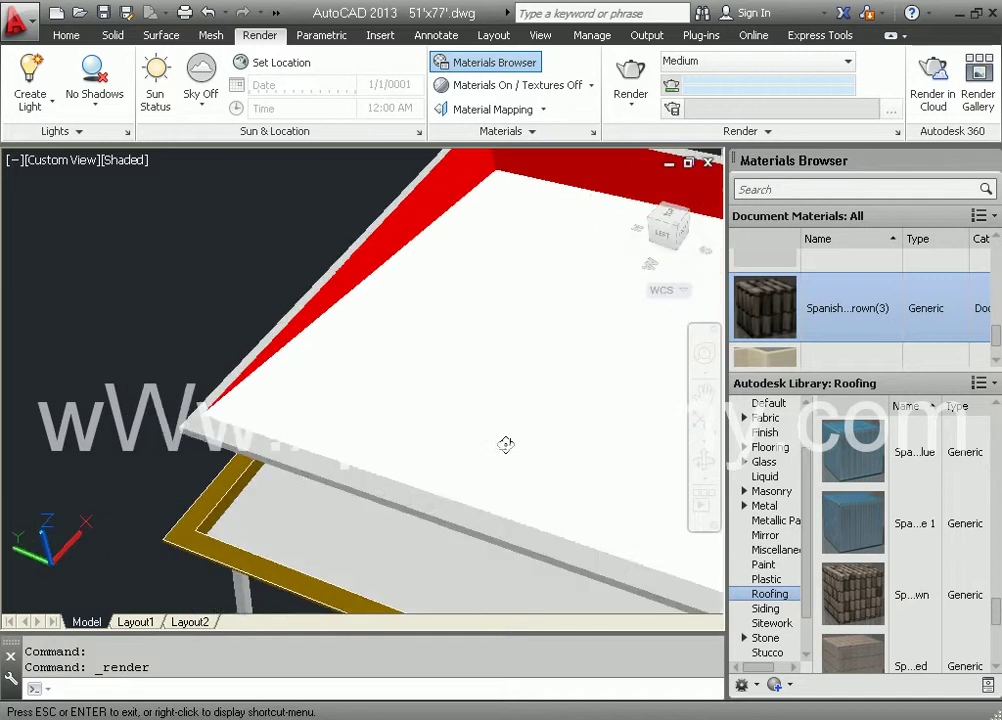
shift+middle_drag(240, 290, 309, 349)
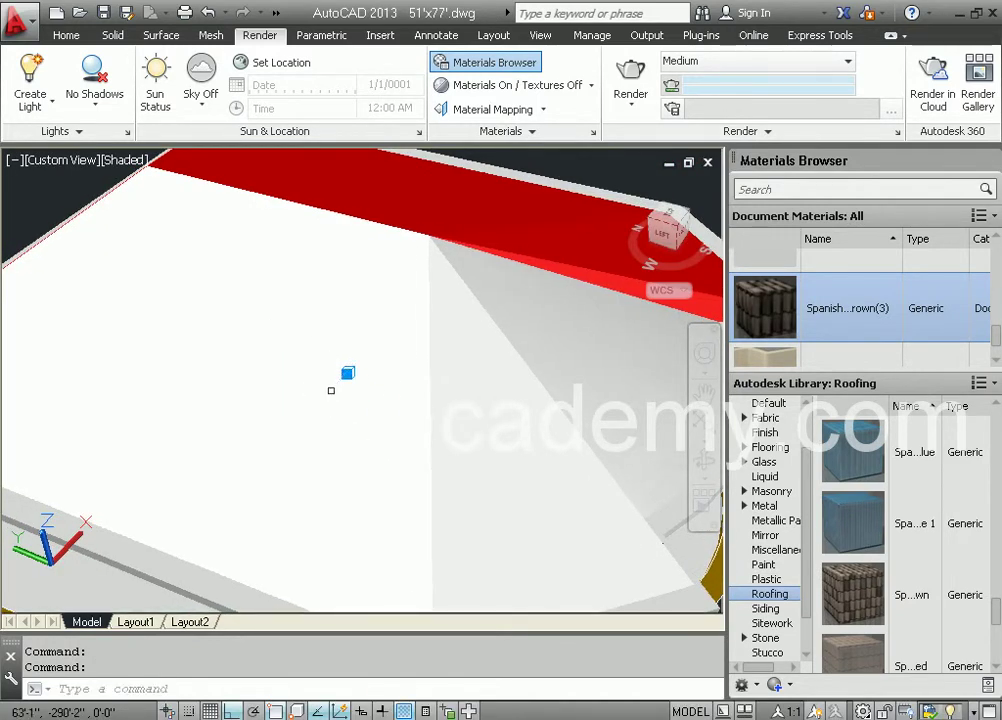
shift+middle_drag(320, 390, 340, 371)
scroll(403, 351, up, 3)
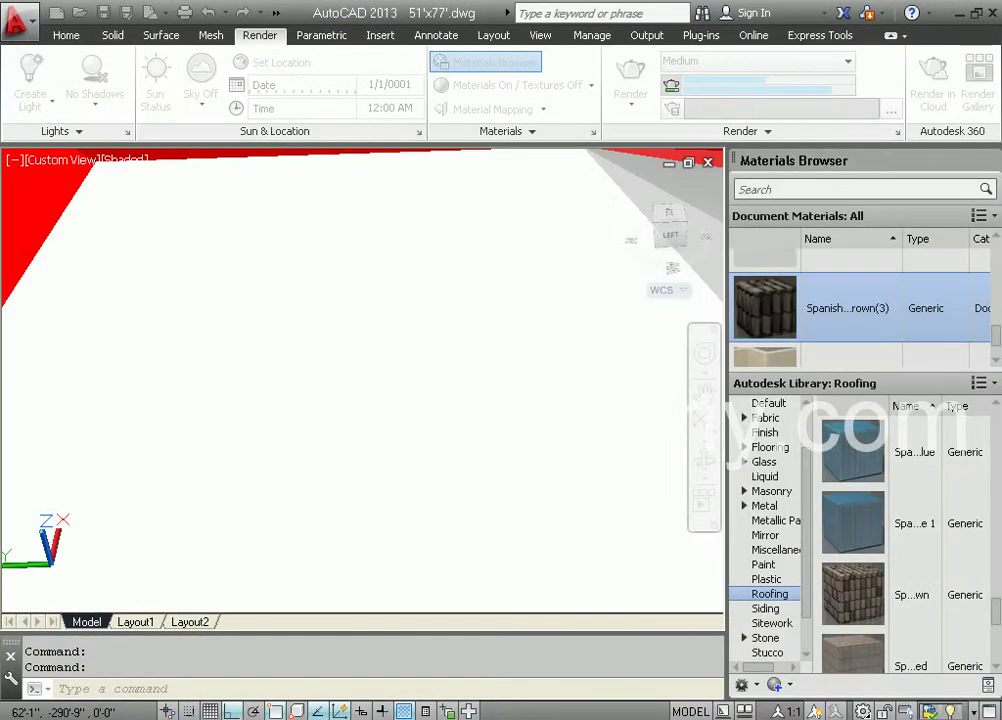
scroll(907, 336, down, 1)
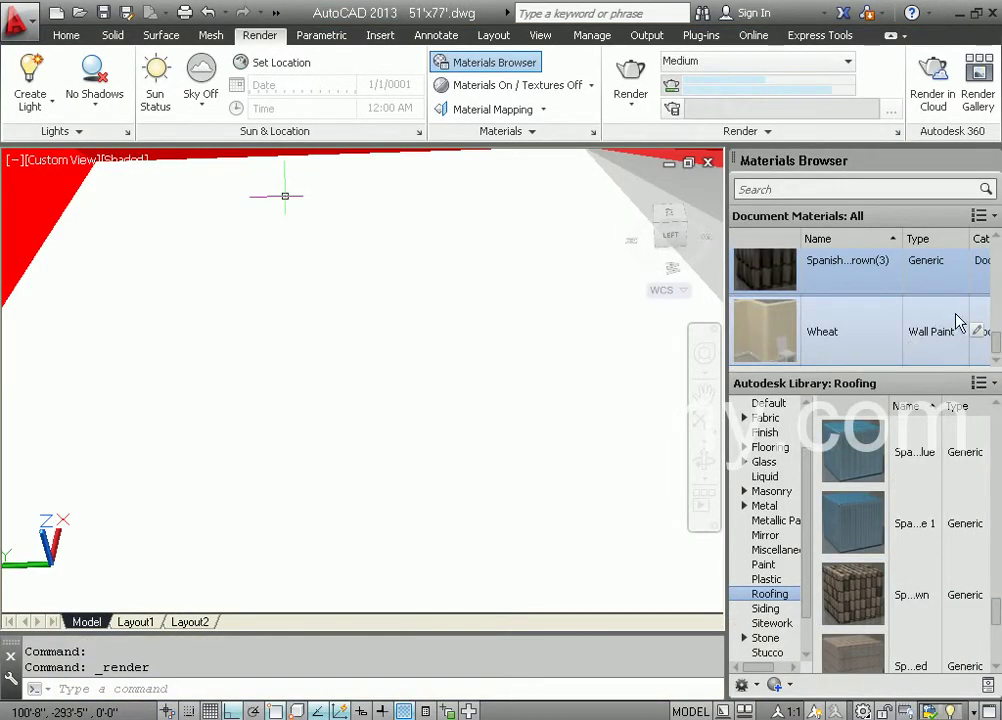
scroll(970, 300, up, 1)
click(977, 287)
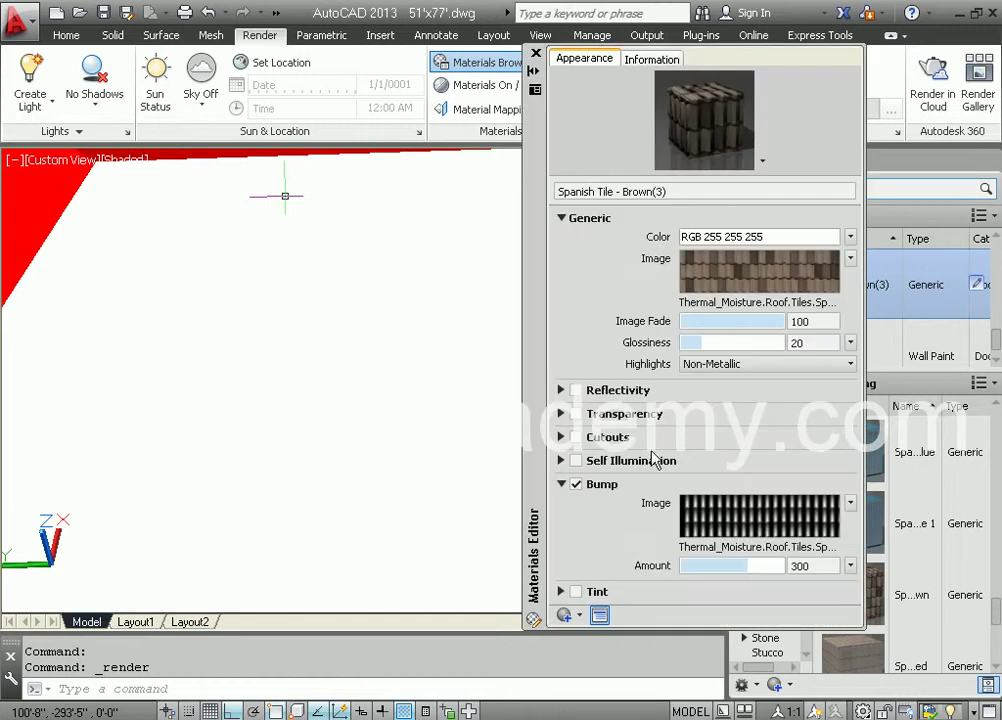
click(741, 279)
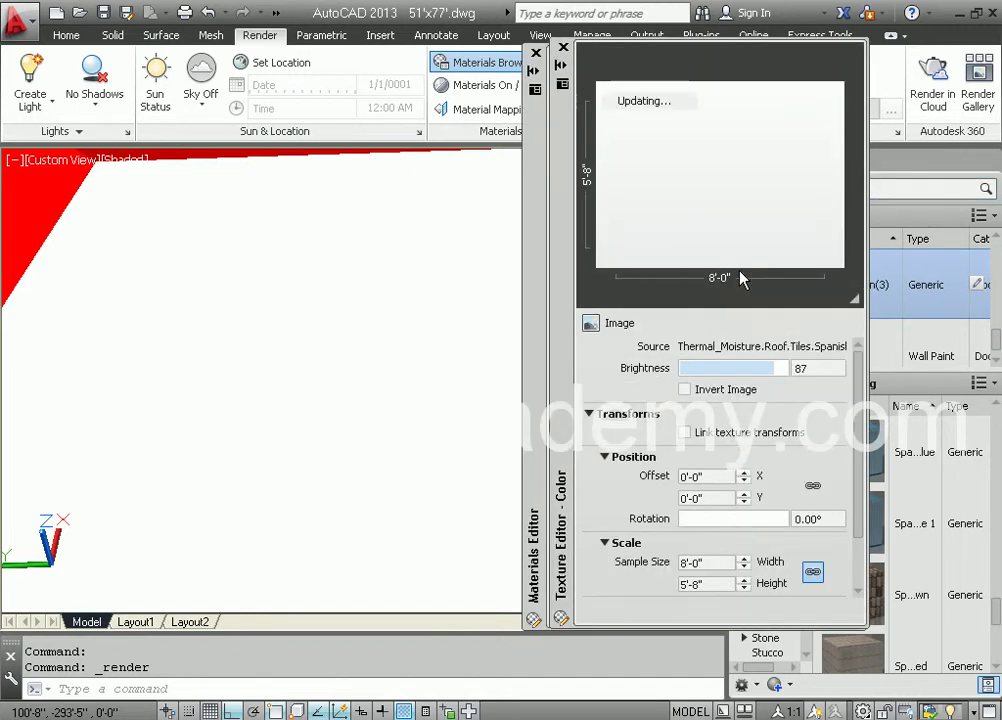
click(826, 518)
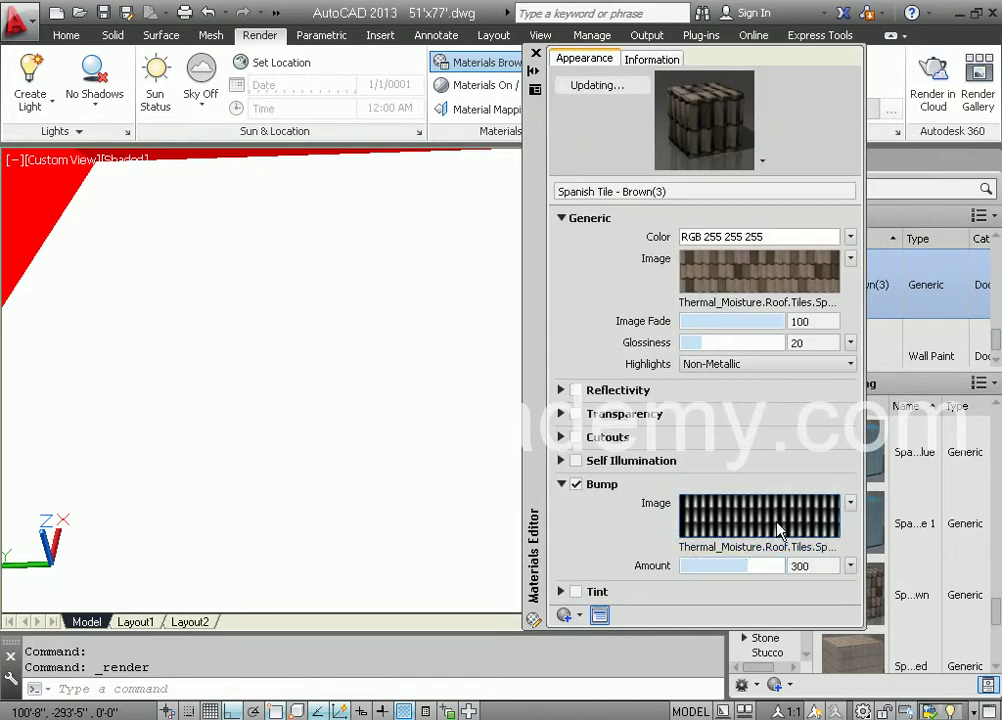
- Set the rotation of the Spanish Tile - Brown(3) bump image to 90°
click(780, 530)
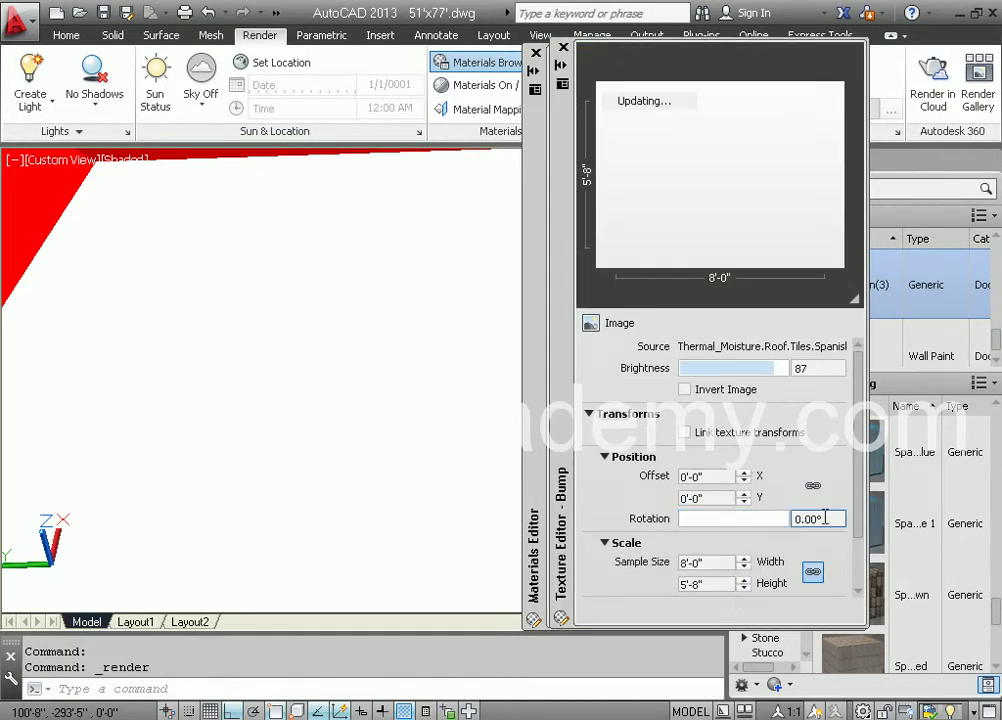
click(825, 516)
text(9)
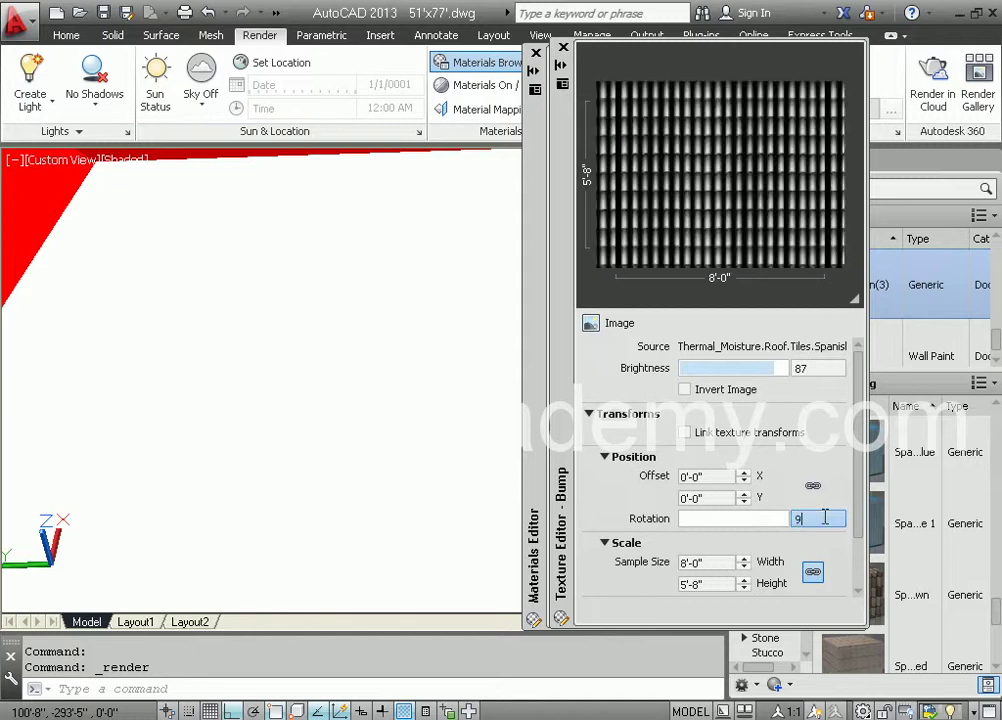
text(0)
key(Return)
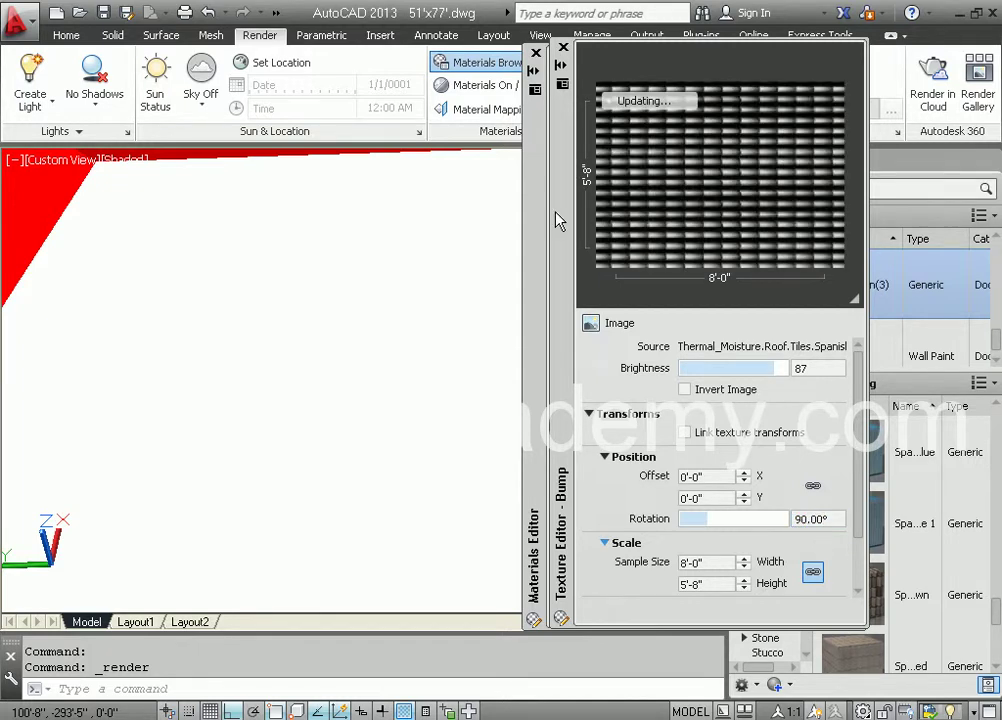
click(564, 49)
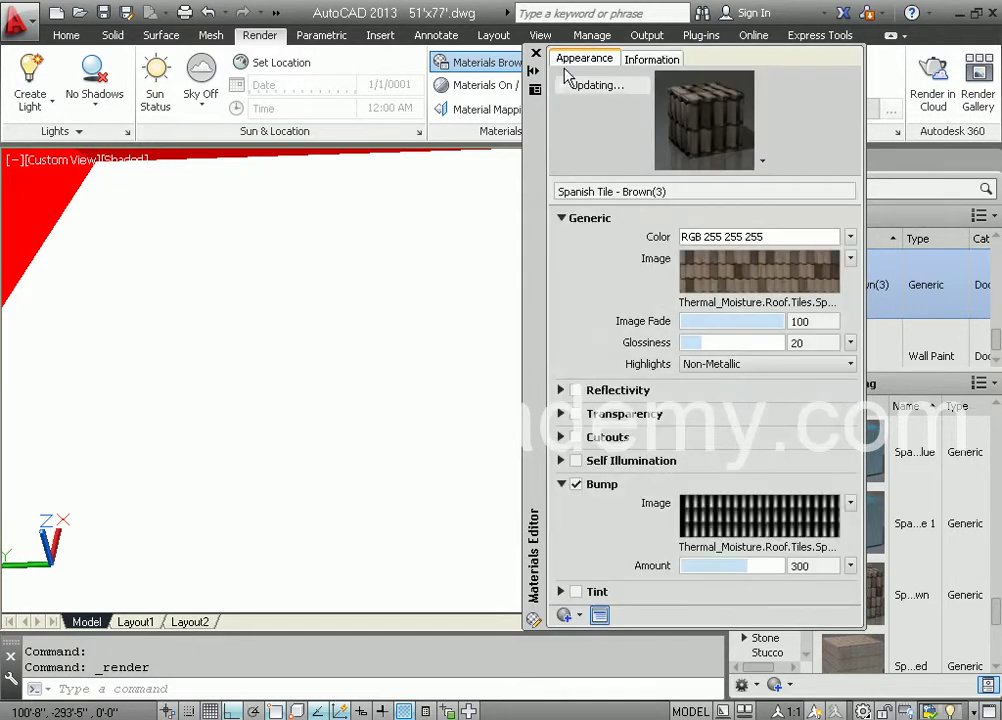
- Close the material editor, check the rotated tiles on the left roof slope in a Medium render, and close the render window
click(536, 54)
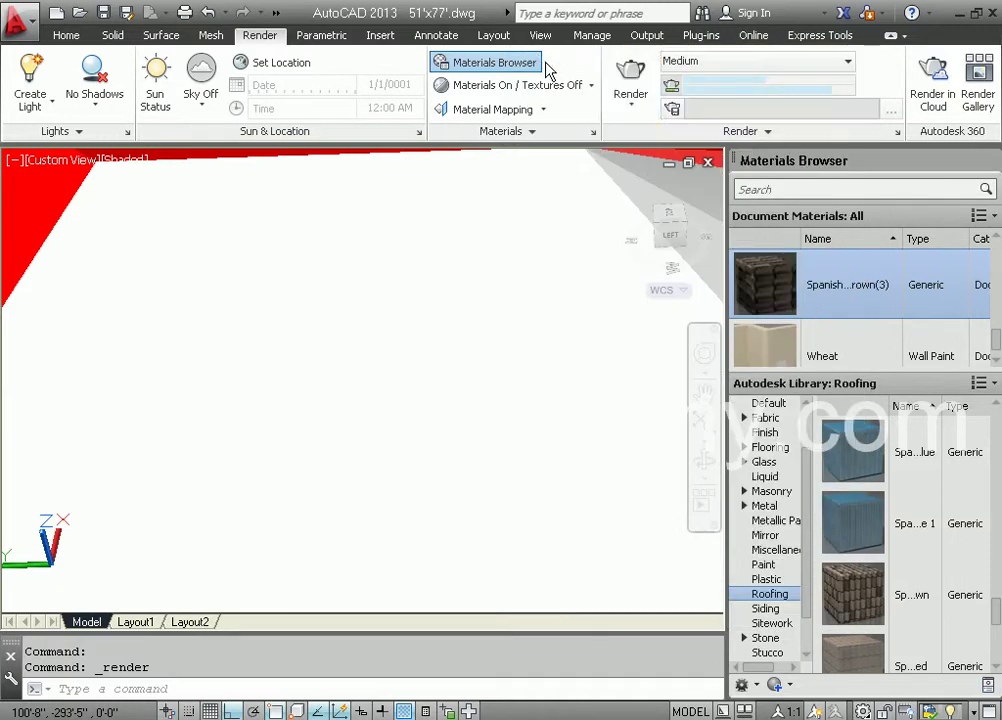
click(631, 77)
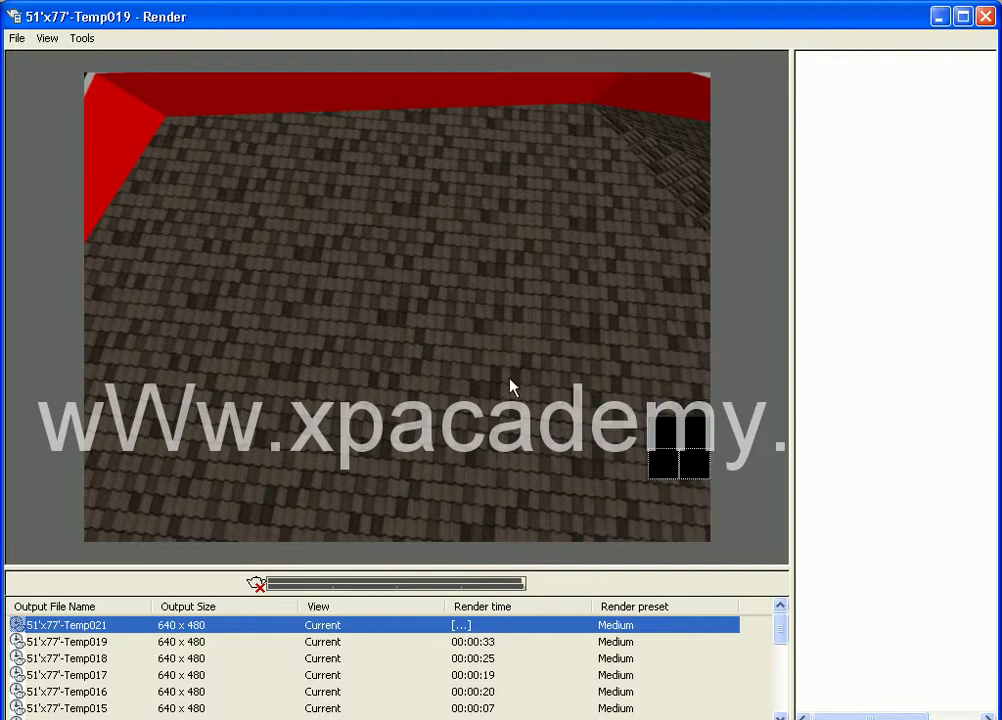
click(986, 22)
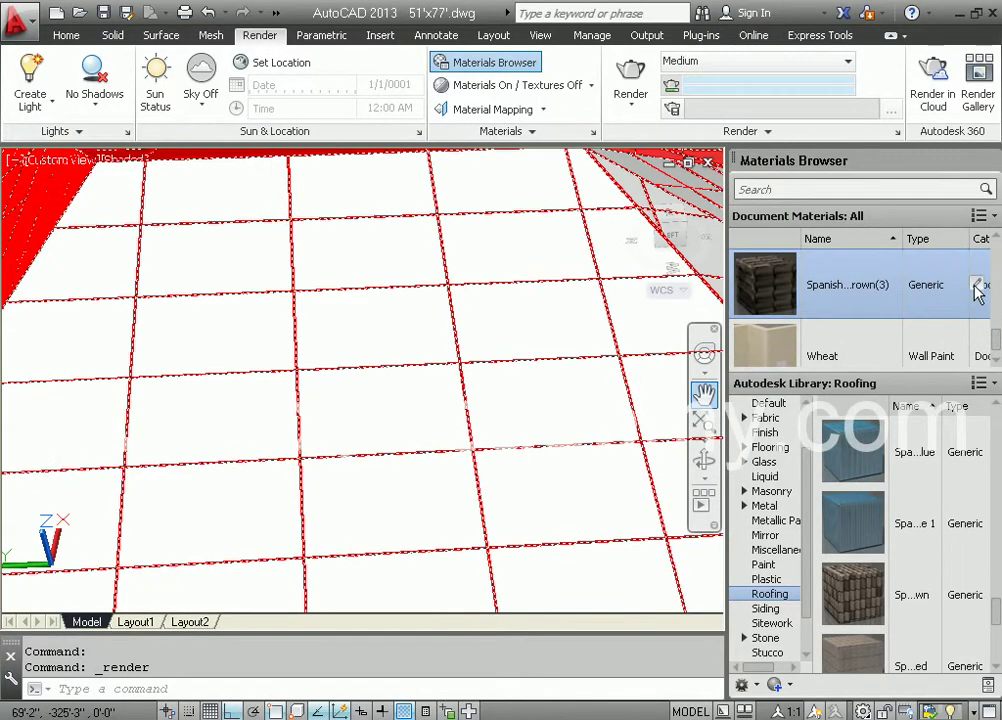
- Set the rotation of the Spanish Tile - Brown(3) colour image to 85°
click(977, 287)
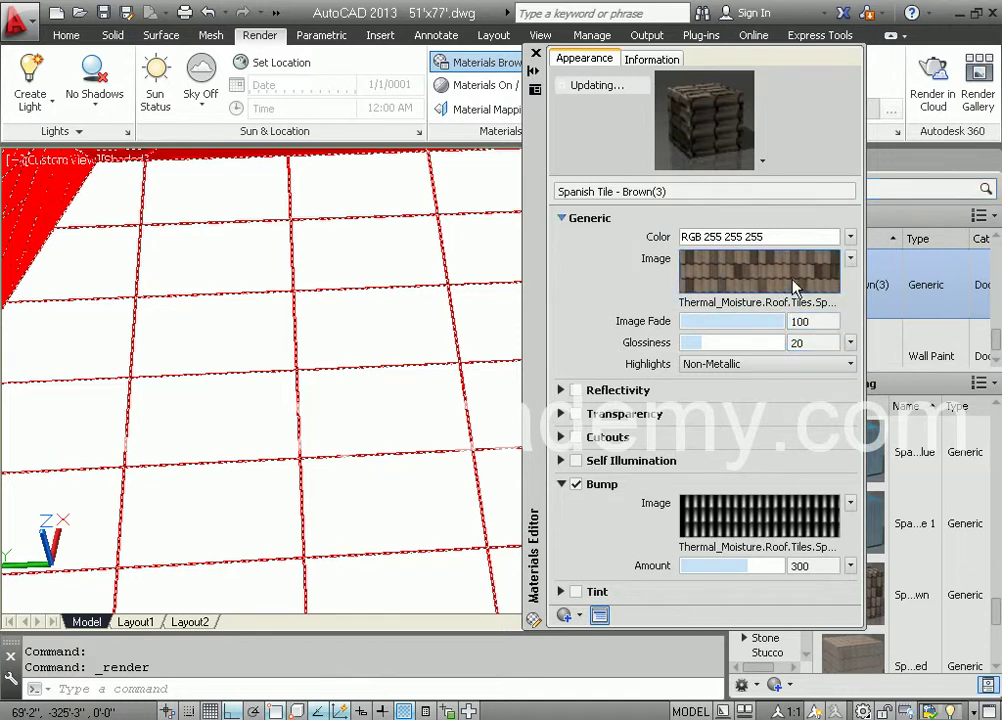
click(796, 287)
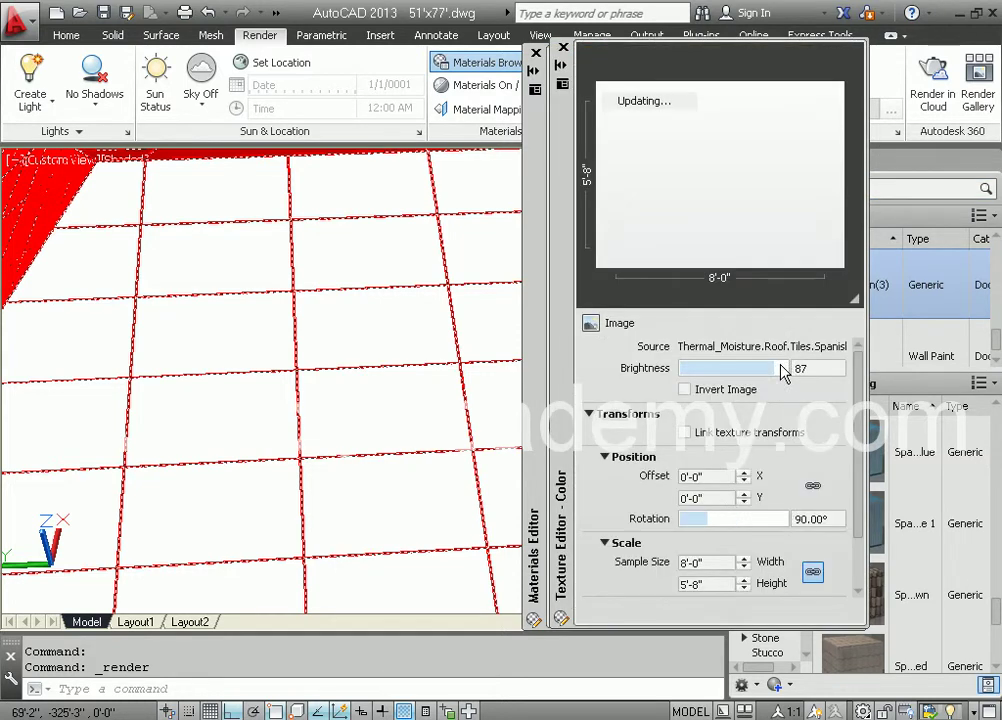
double_click(837, 518)
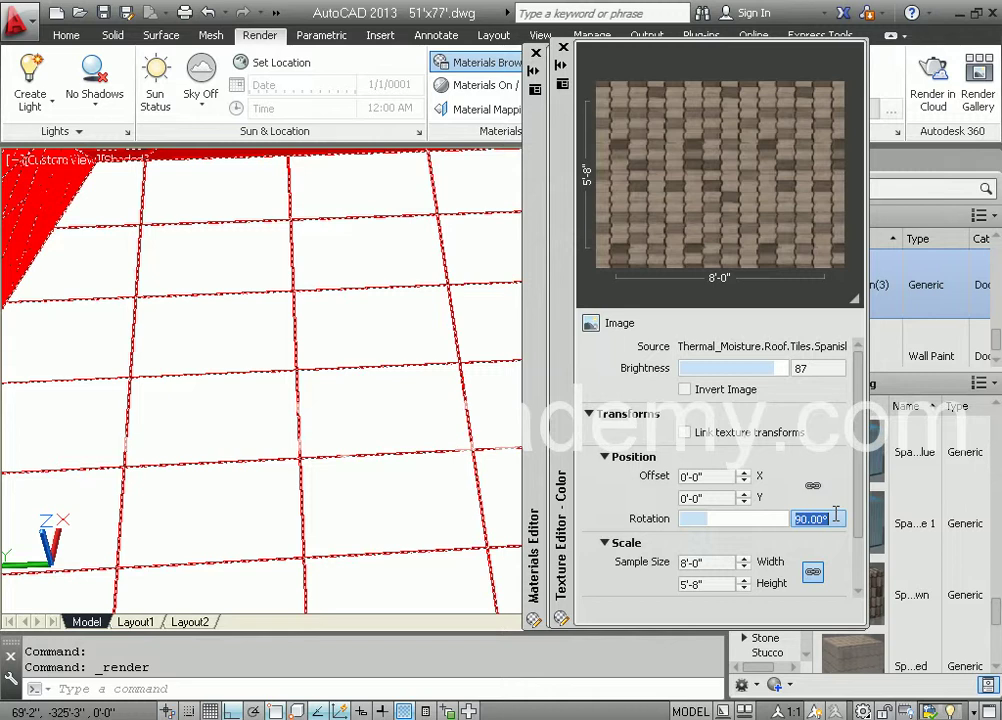
text(85)
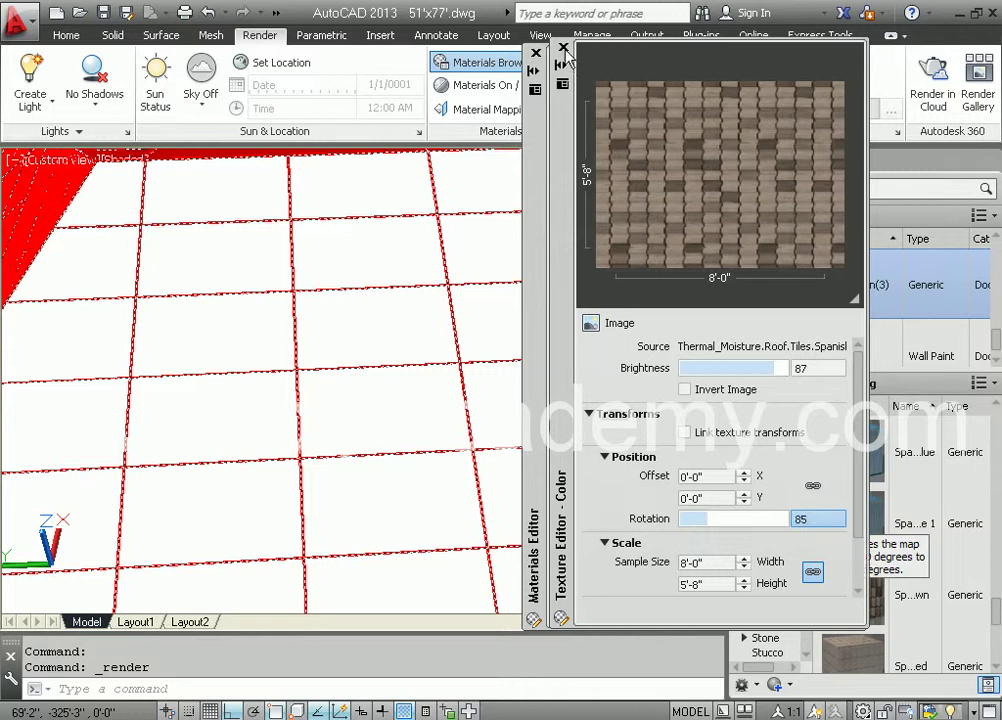
click(565, 58)
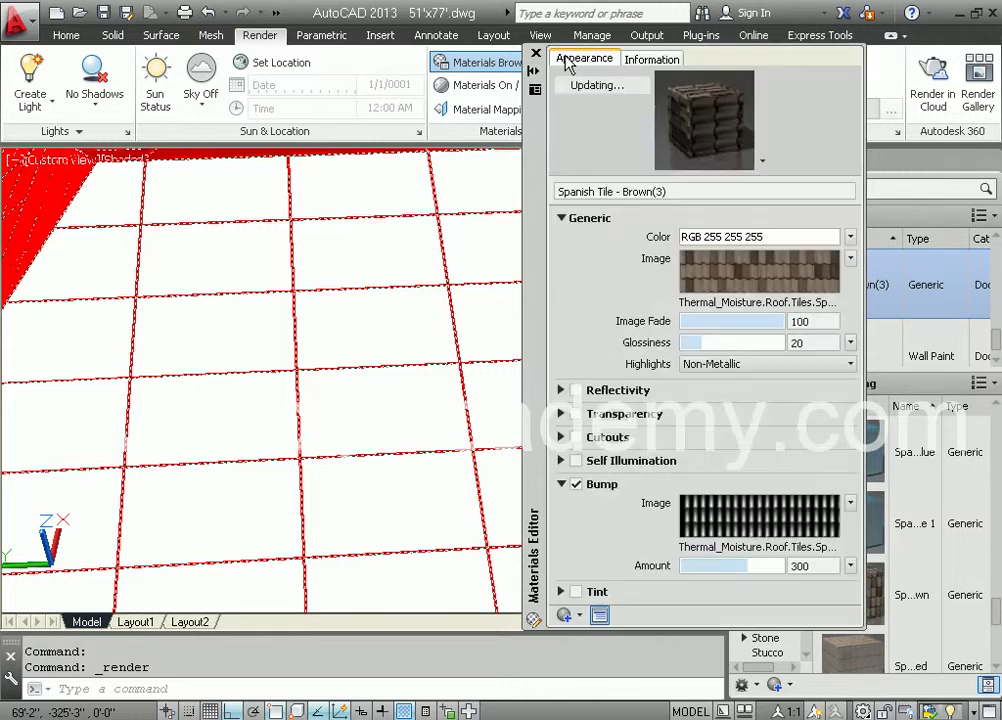
- Set the rotation of the Spanish Tile - Brown(3) bump image to 85° as well
click(800, 526)
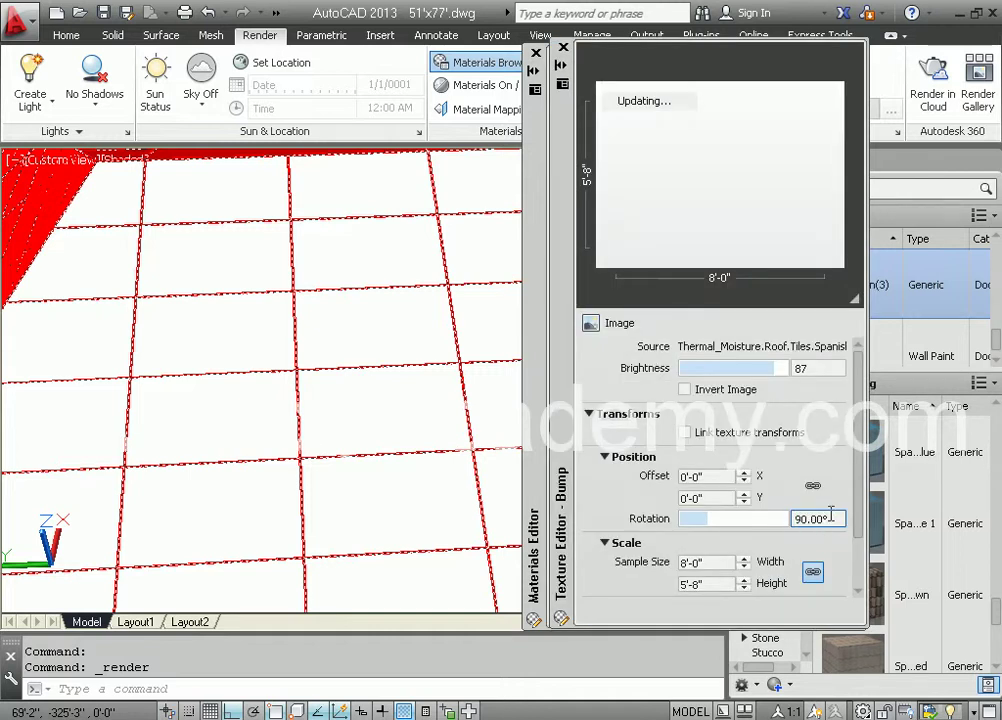
double_click(830, 517)
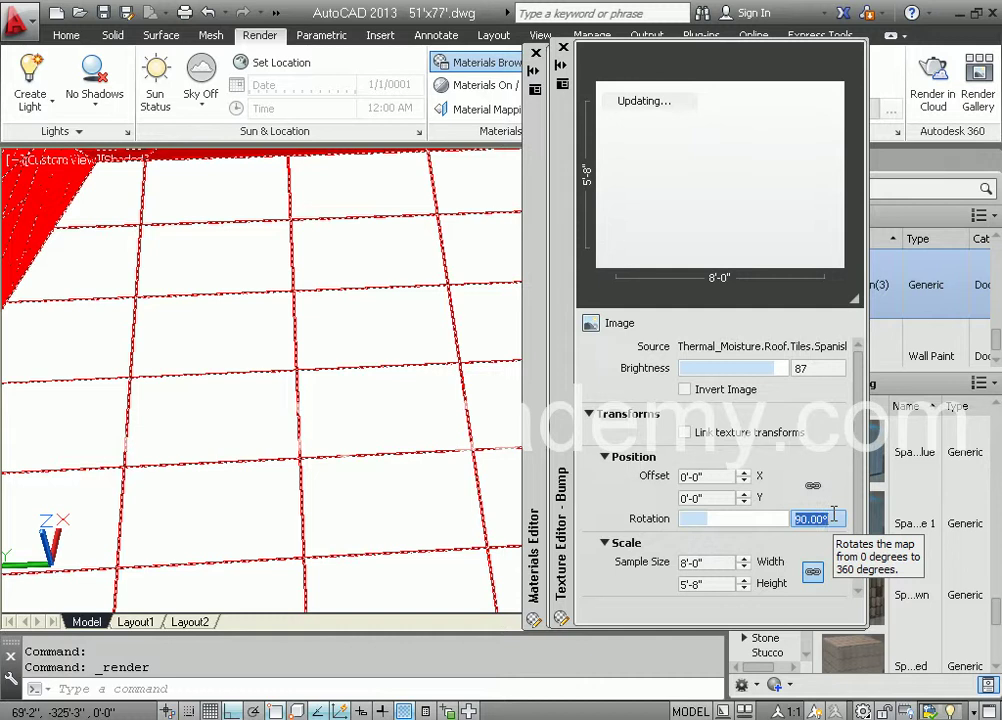
text(85)
key(Return)
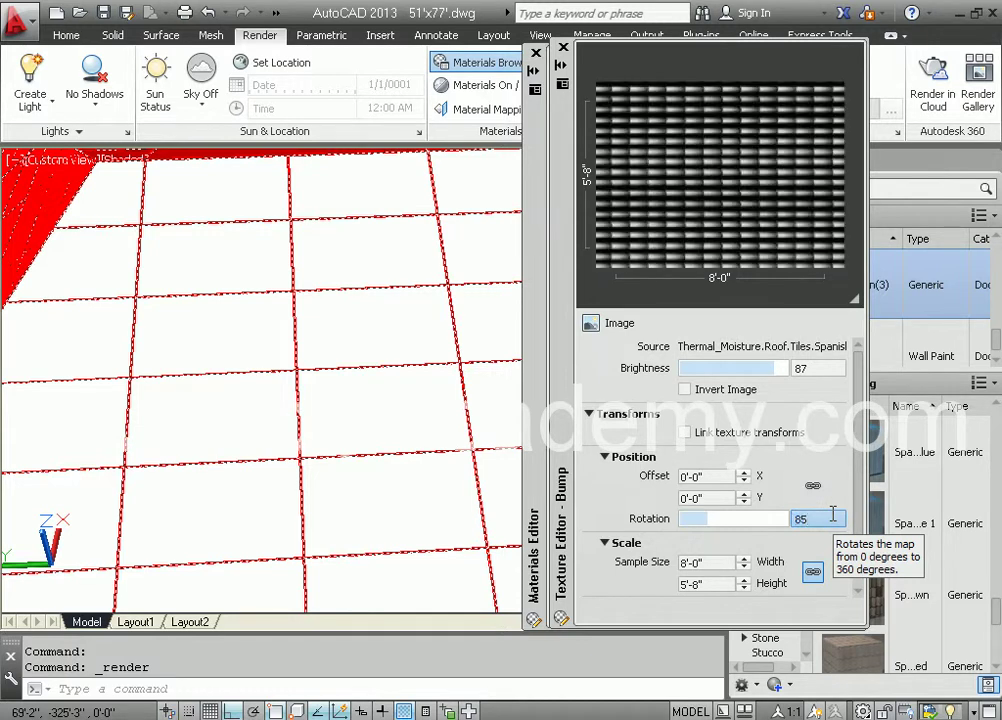
- Confirm the 85° bump rotation for Spanish Tile - Brown(3) and close the texture and material editors
key(Return)
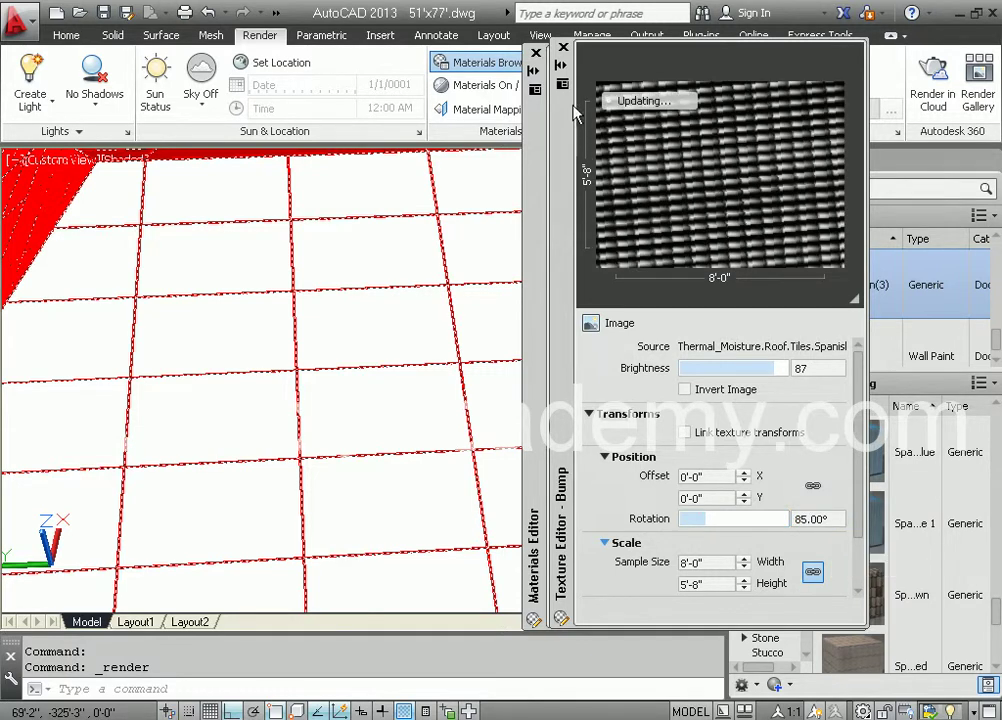
click(564, 49)
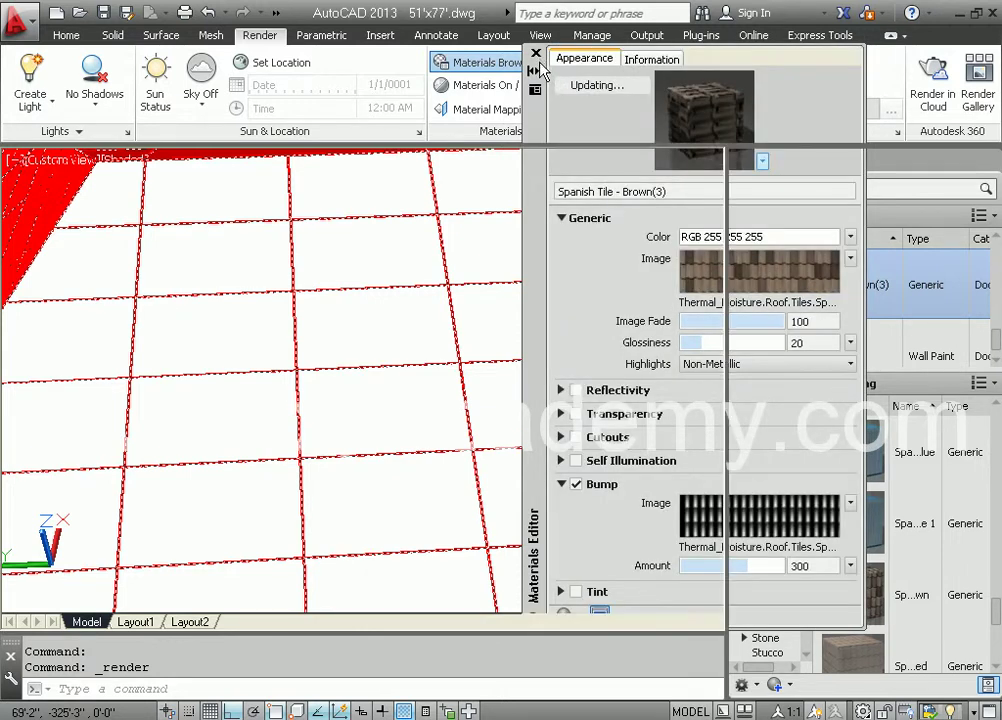
click(536, 54)
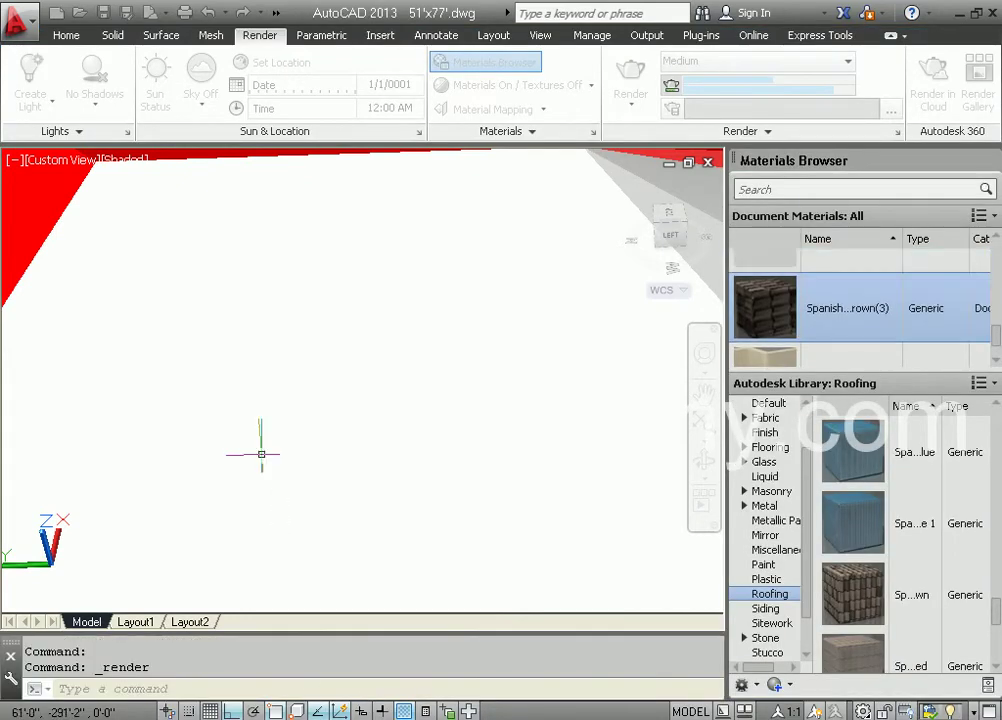
- Set the subobject selection filter to faces and assign the library's Spanish Tile - Brown to the triangular back roof slope
shift+middle_drag(266, 478, 409, 486)
scroll(374, 315, down, 3)
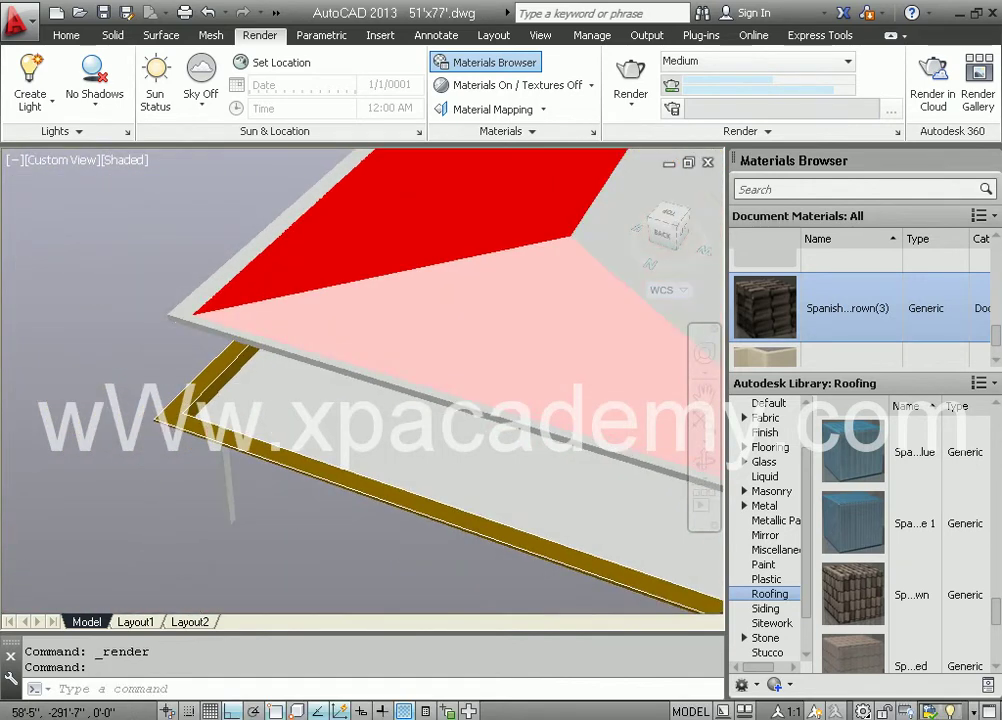
middle_drag(430, 245, 206, 366)
scroll(264, 400, up, 2)
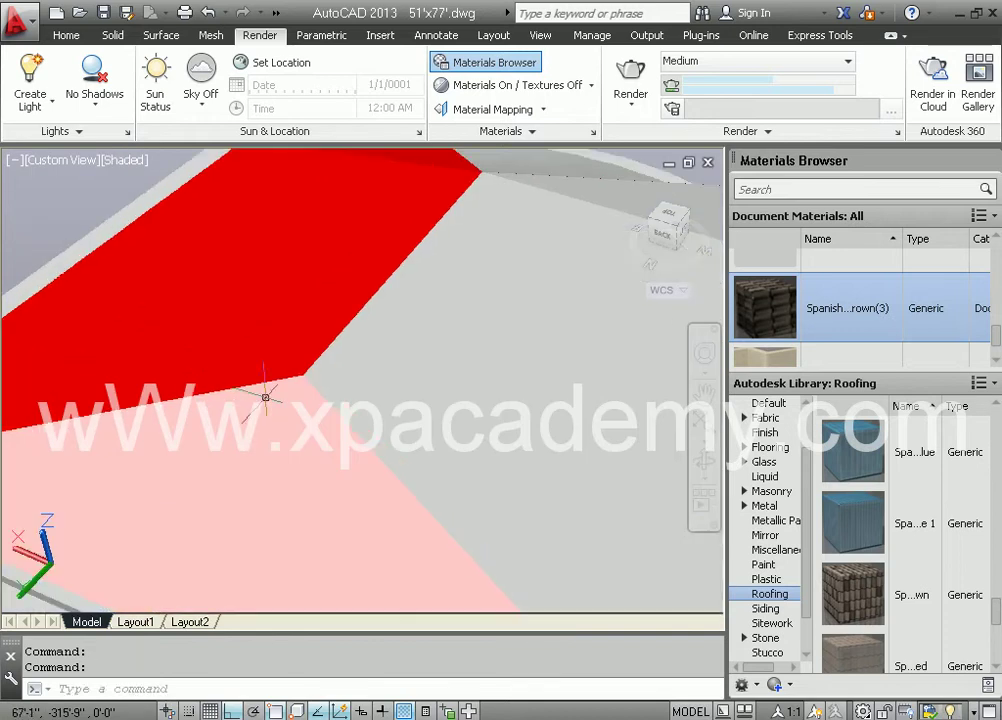
shift+middle_drag(325, 379, 510, 414)
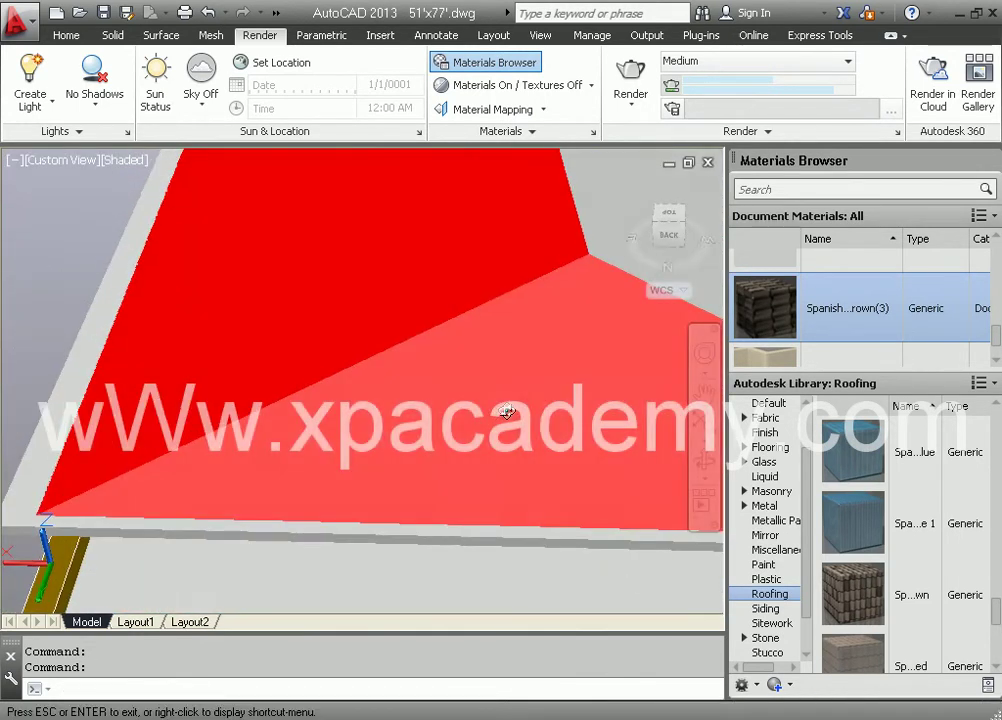
shift+middle_drag(258, 296, 200, 298)
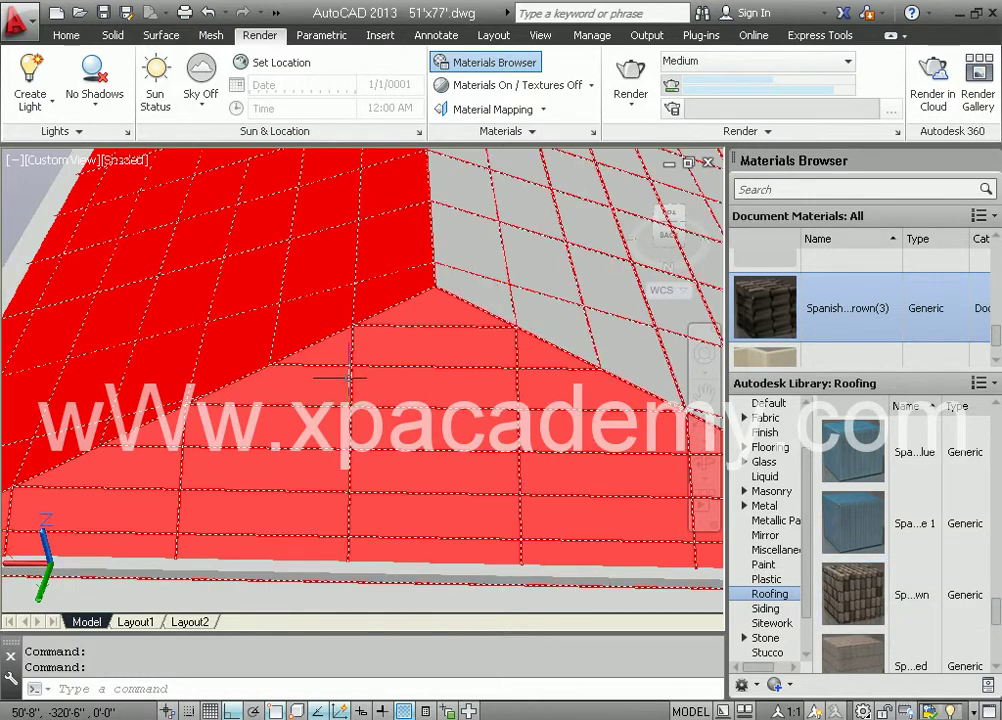
right_click(349, 382)
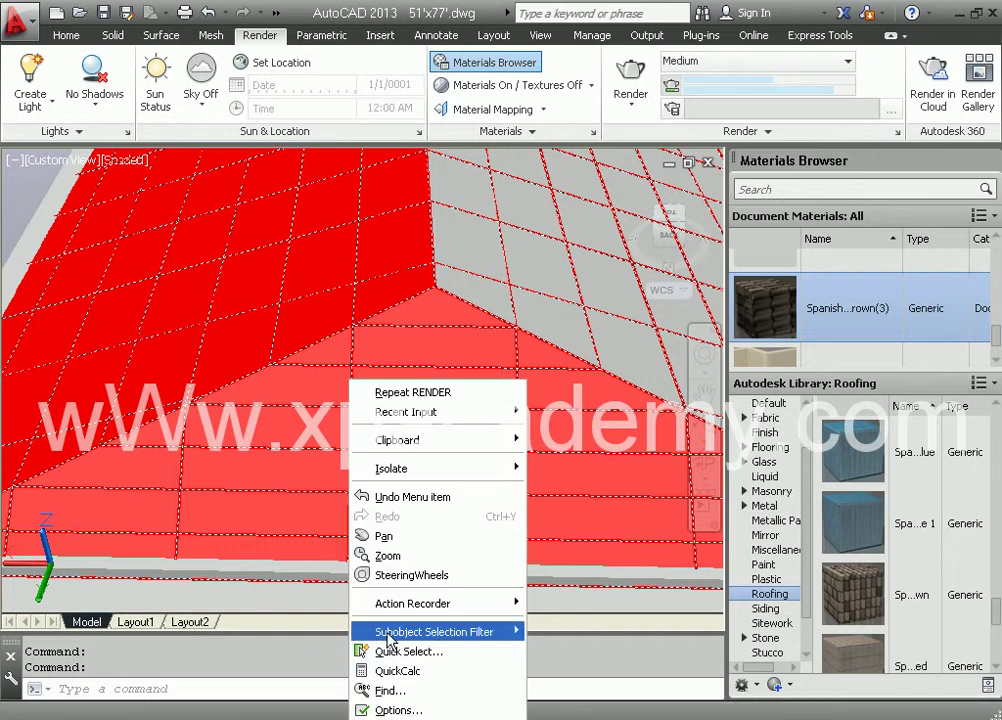
mouse_move(395, 632)
click(560, 690)
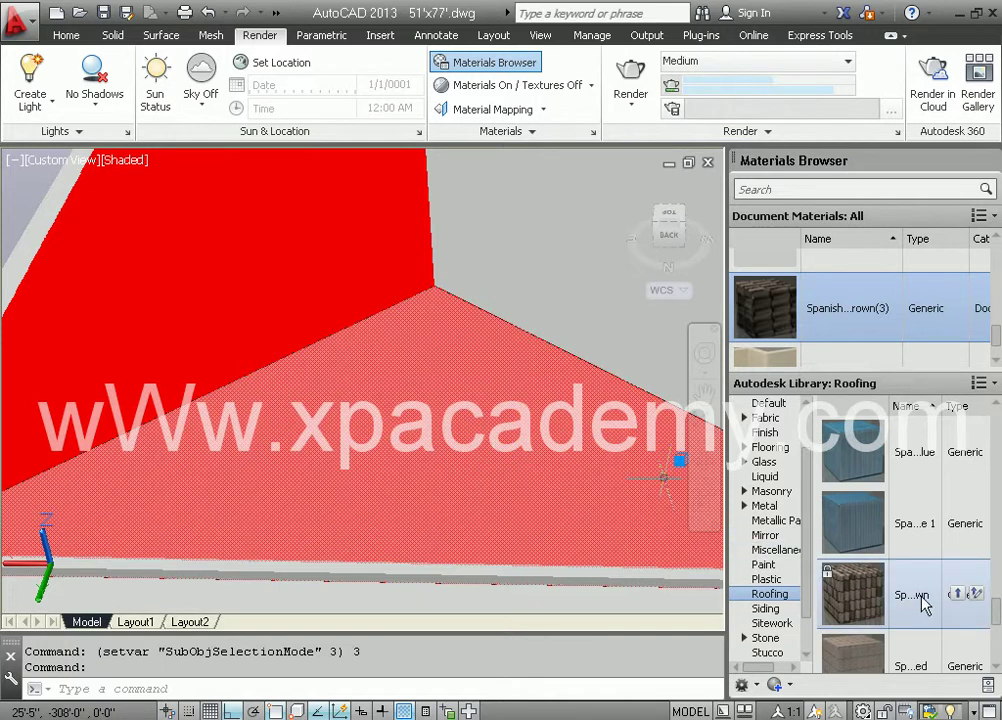
click(956, 594)
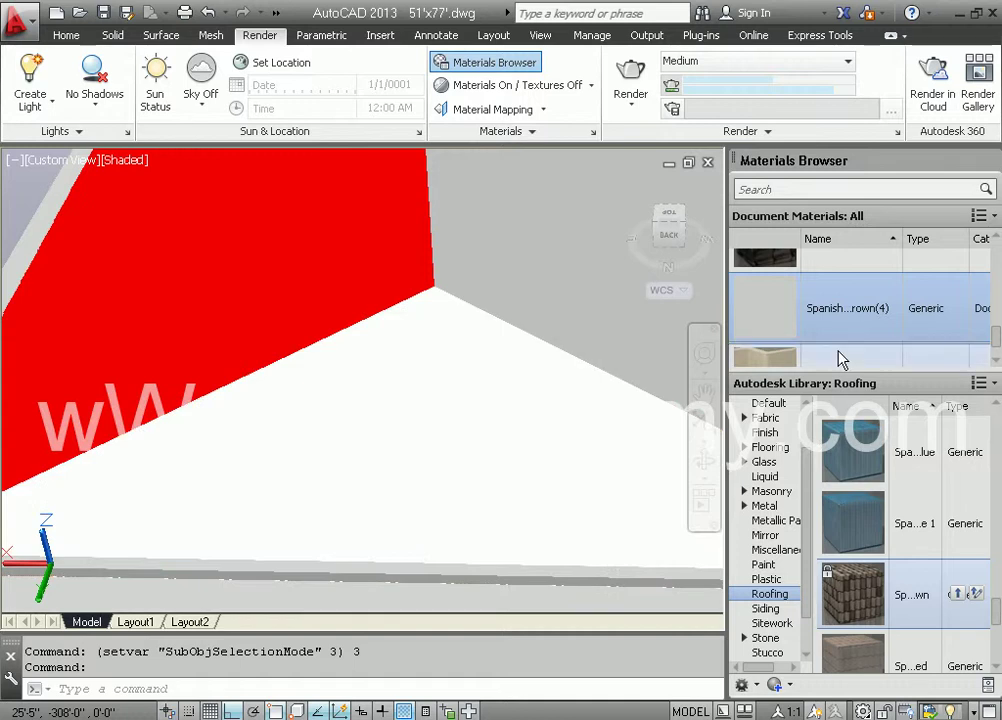
- Open Spanish Tile - Brown(4) for editing and set its colour image sample width to 8'-0"
click(868, 282)
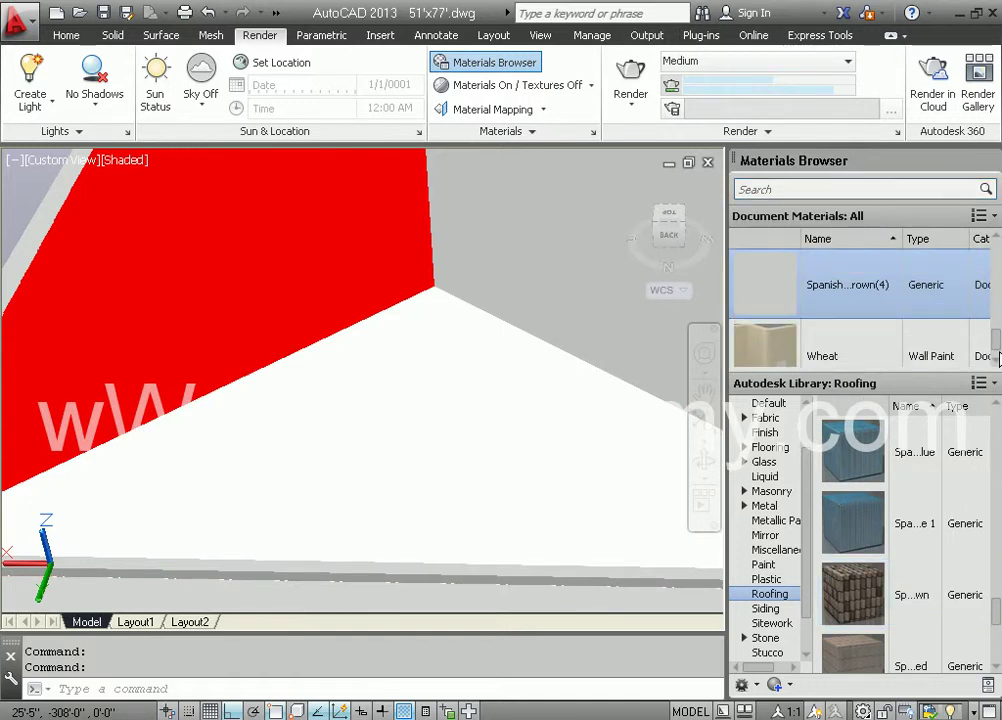
click(978, 285)
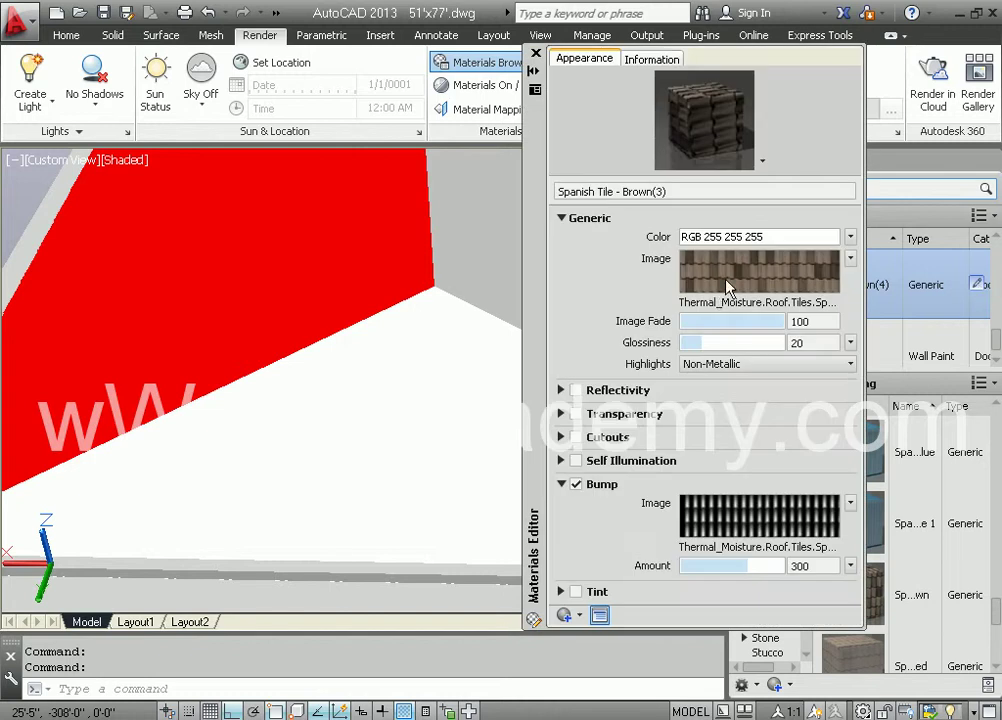
click(742, 272)
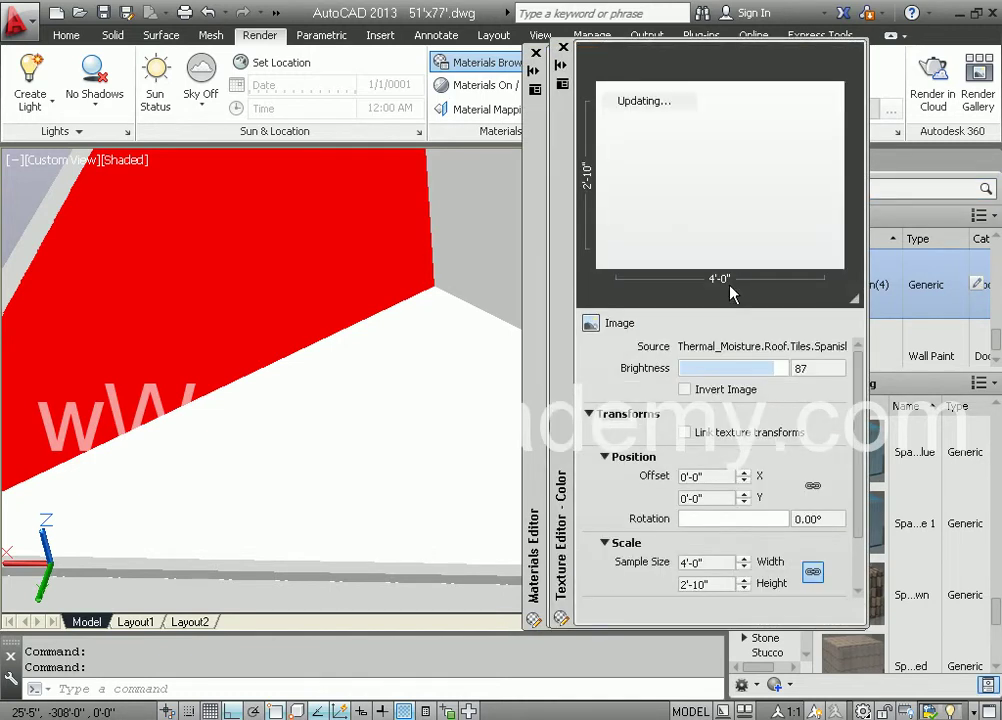
double_click(716, 562)
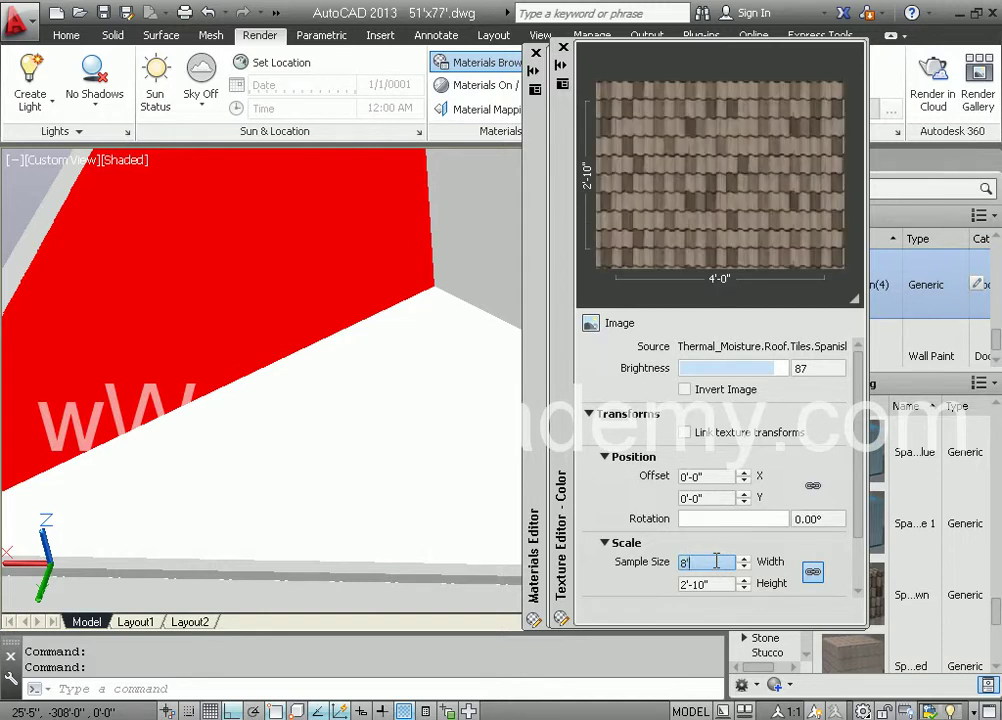
text(8)
key(Tab)
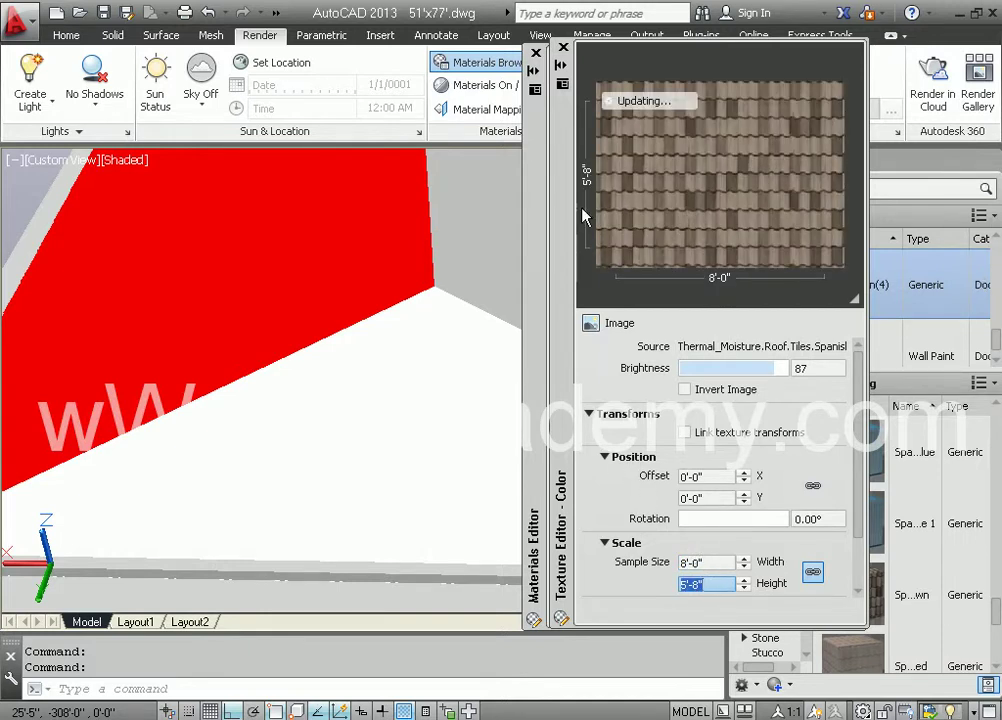
click(564, 48)
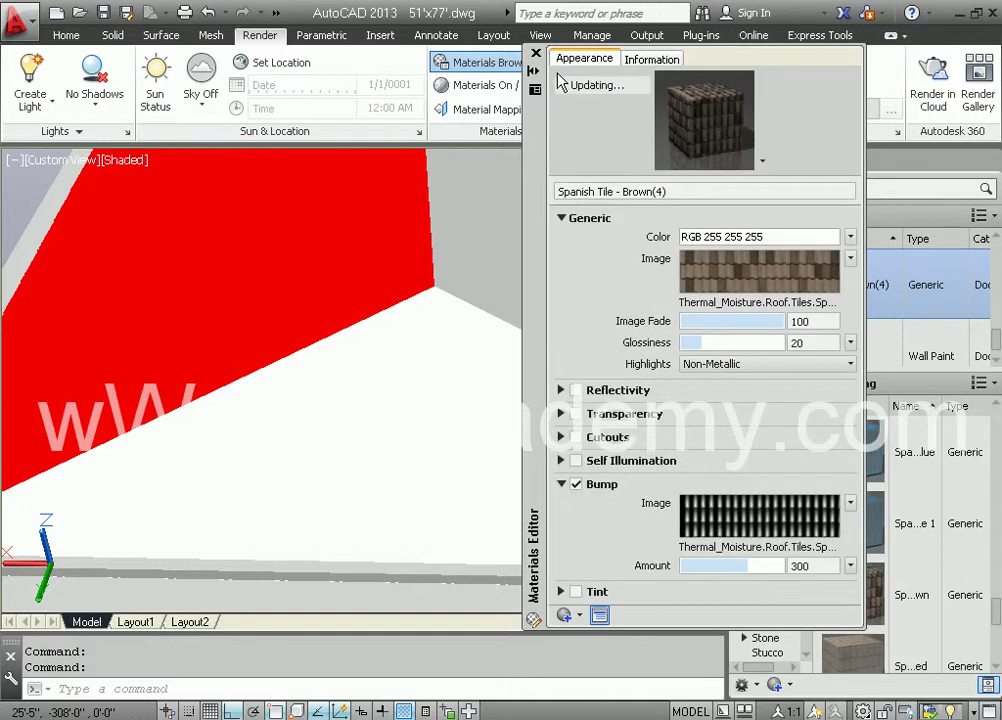
- Set the sample width of the Spanish Tile - Brown(4) bump image to 8'-0"
click(724, 517)
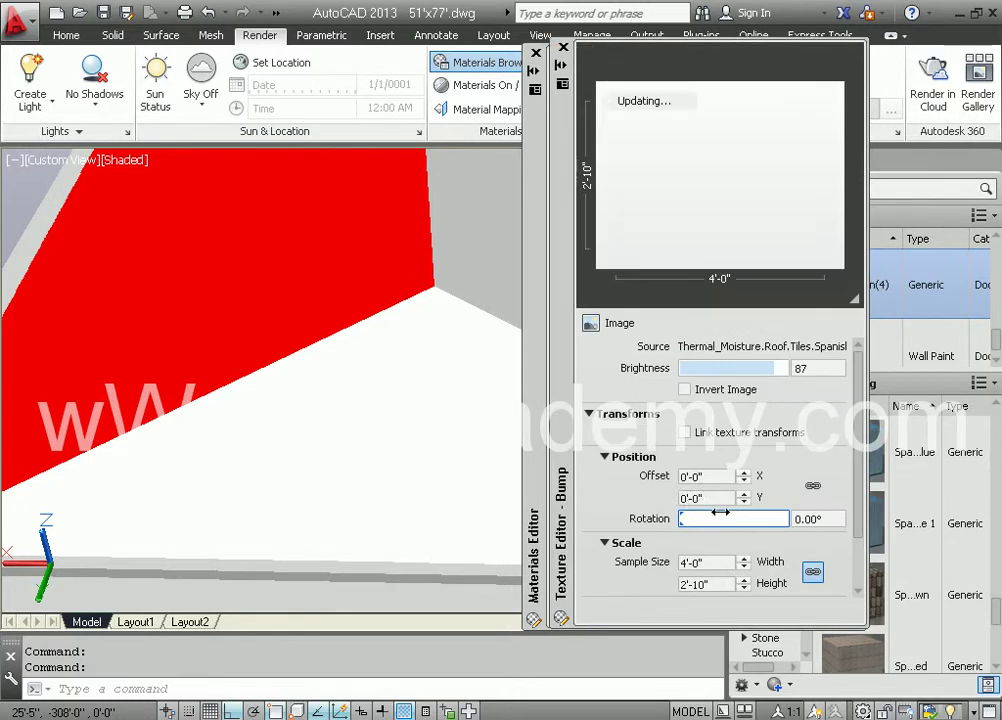
double_click(708, 563)
text(8)
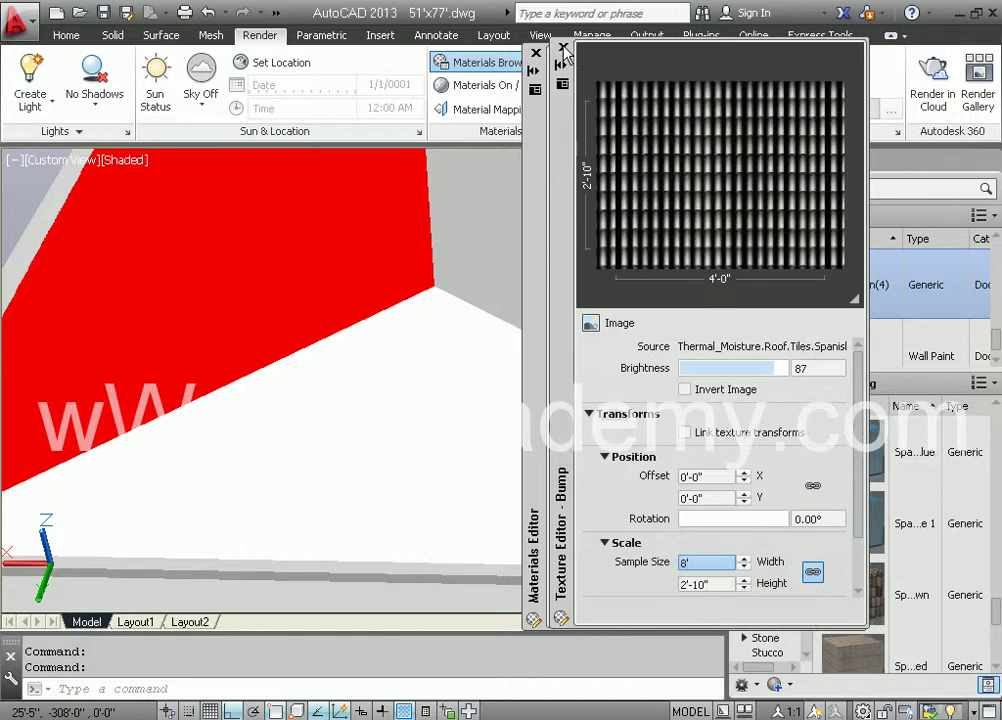
click(564, 50)
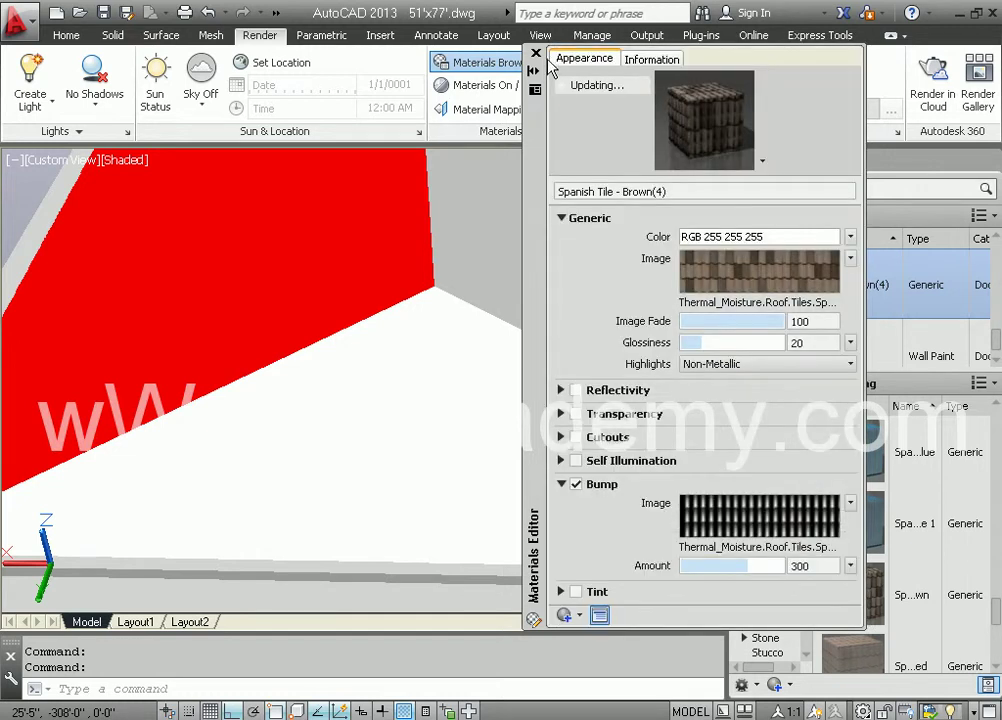
- Close the material editor, check the back slope's tiles in a Medium render, and close the render window
click(537, 53)
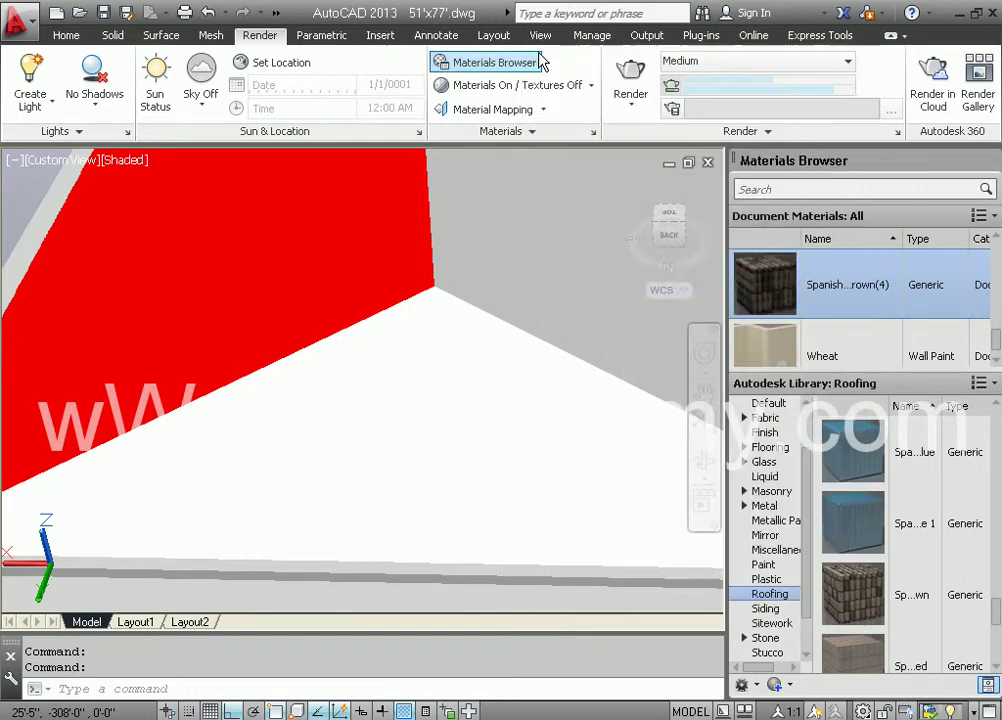
click(628, 70)
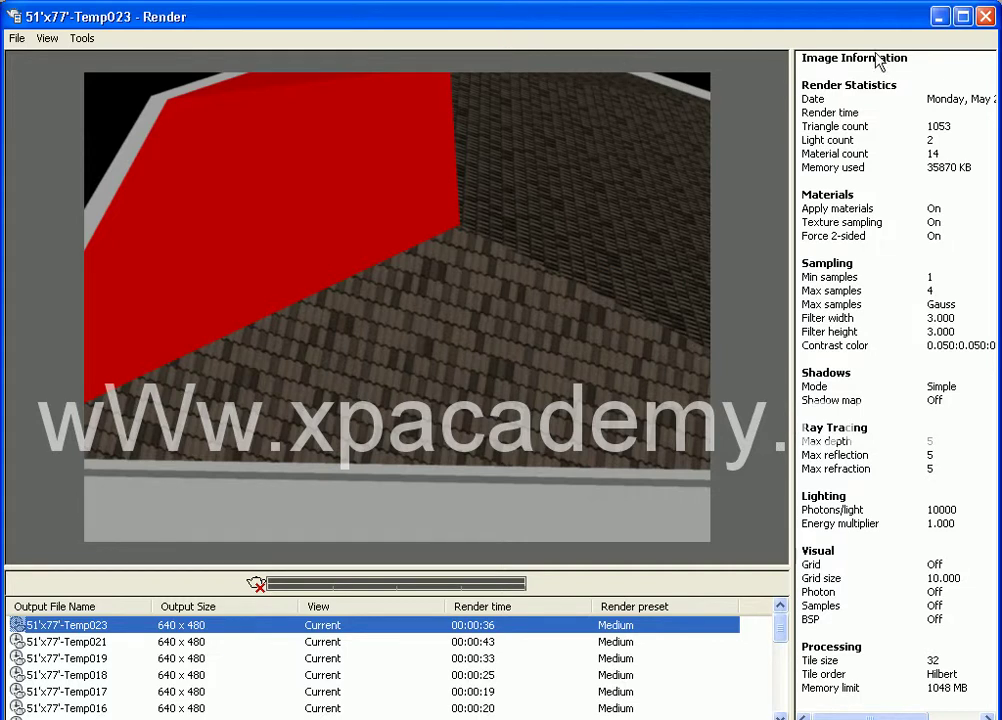
click(989, 18)
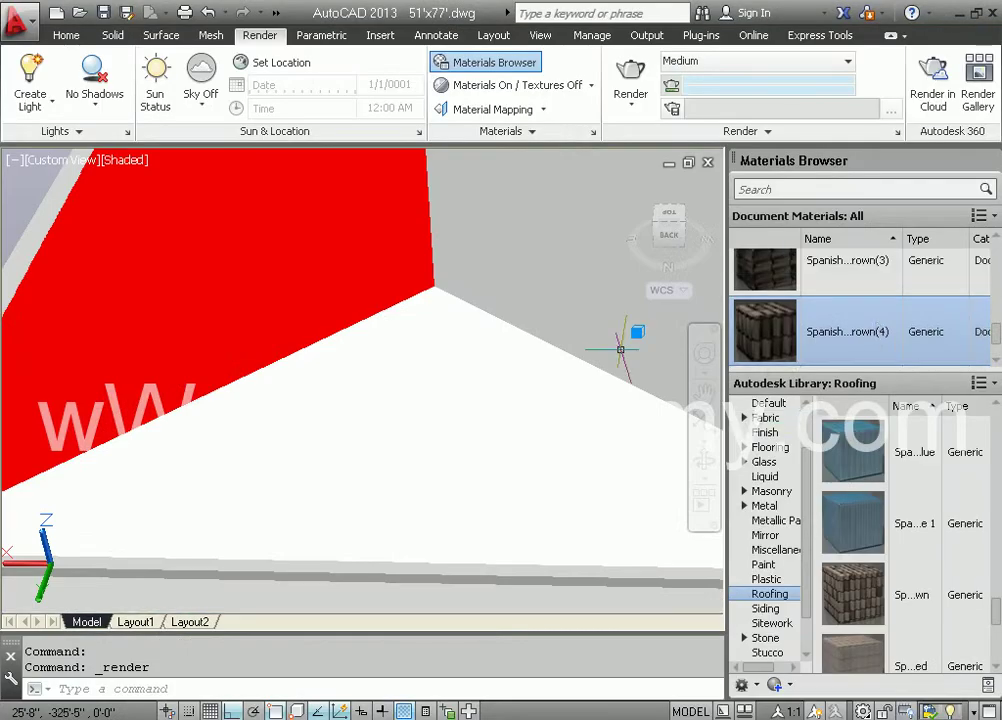
- Assign a new copy of the library's Spanish Tile - Brown to the large roof slope on the house's right side
scroll(572, 333, down, 4)
shift+middle_drag(404, 363, 678, 416)
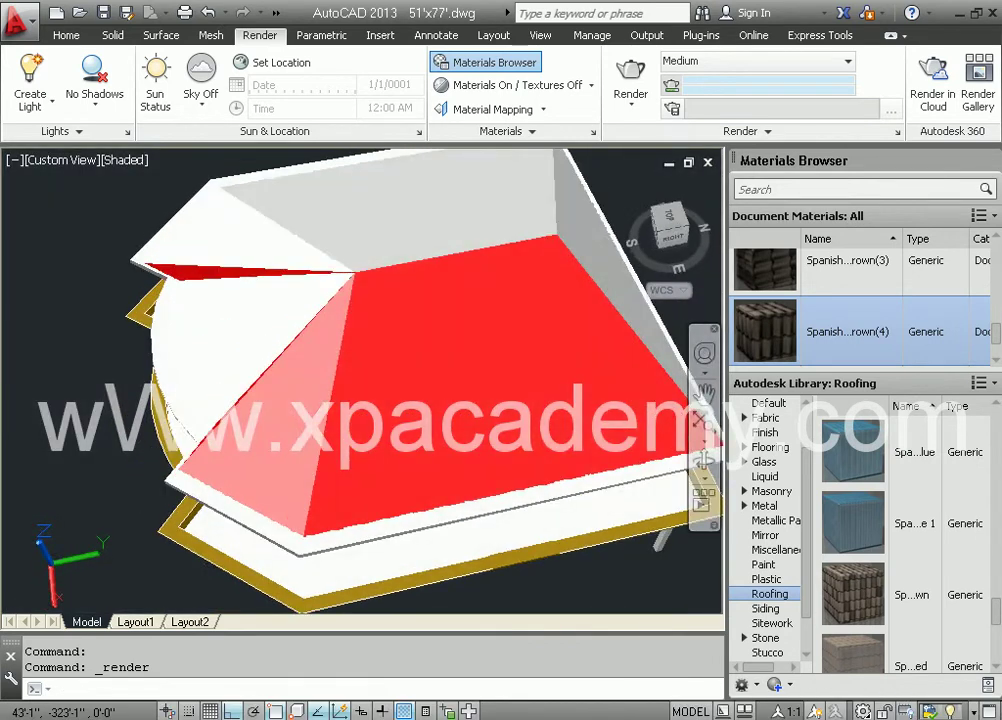
drag(765, 331, 402, 460)
scroll(484, 394, up, 1)
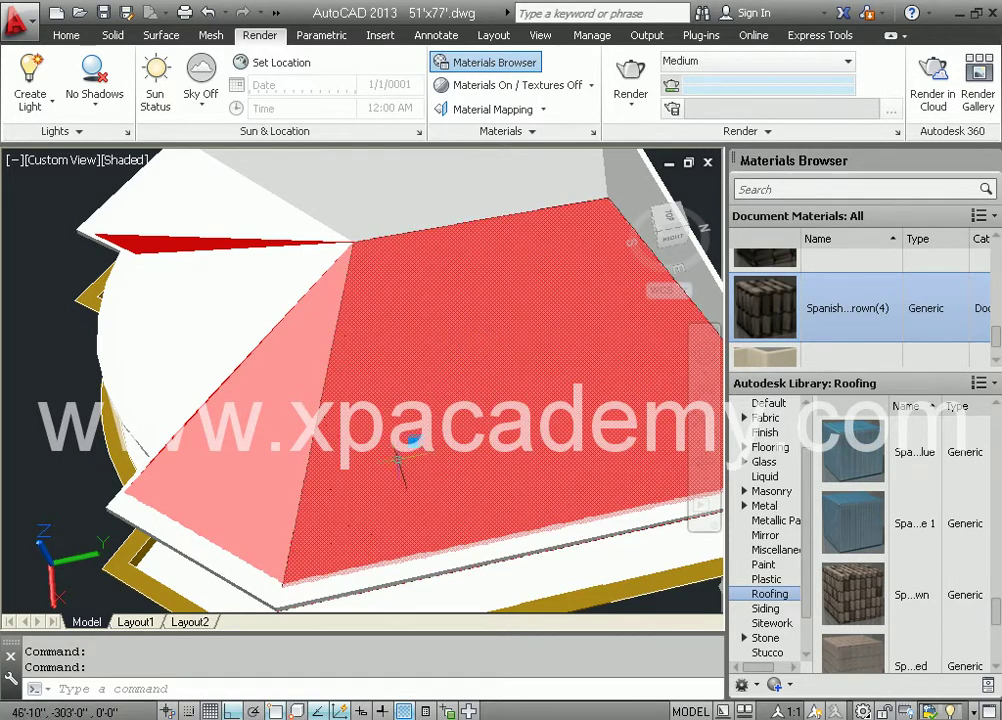
mouse_move(840, 599)
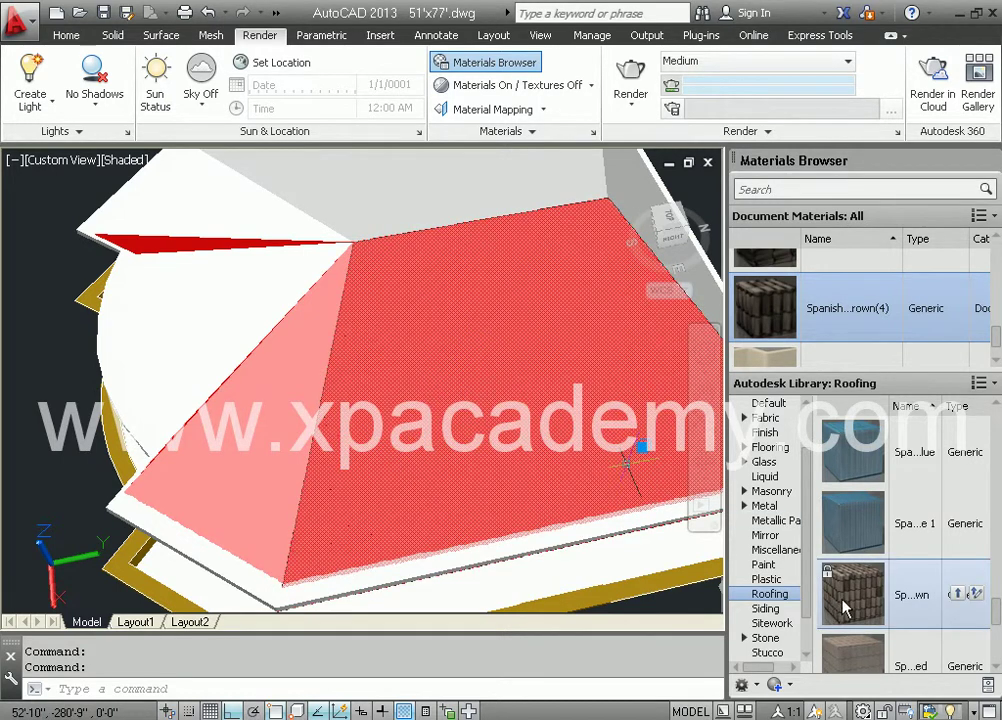
click(957, 594)
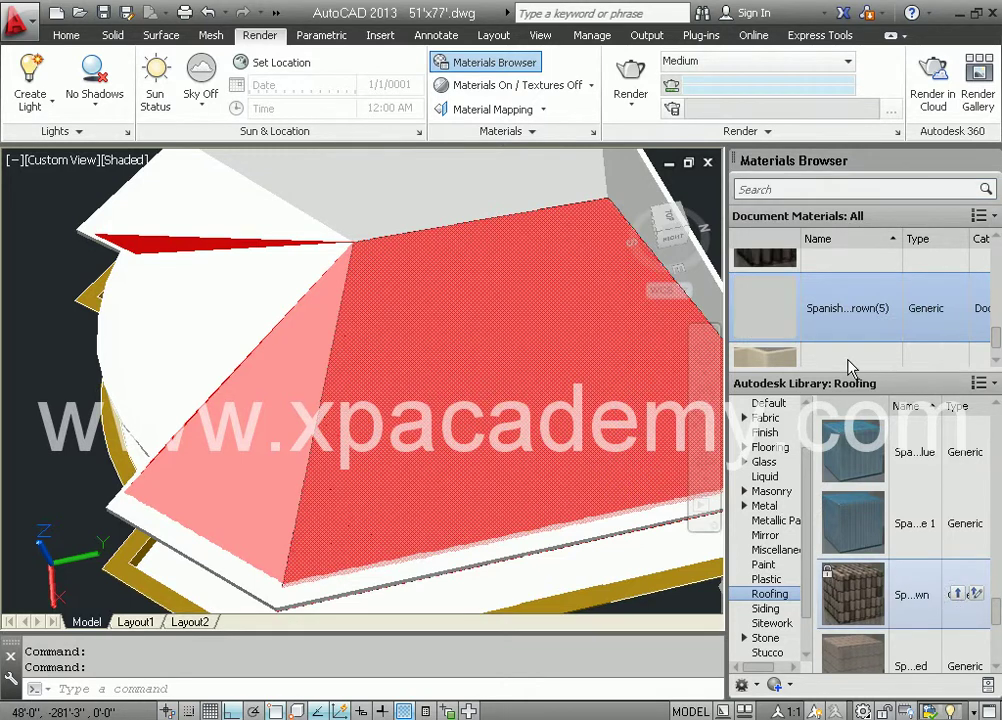
- Open Spanish Tile - Brown(5) for editing and set its colour image sample width to 8'-0"
mouse_move(799, 298)
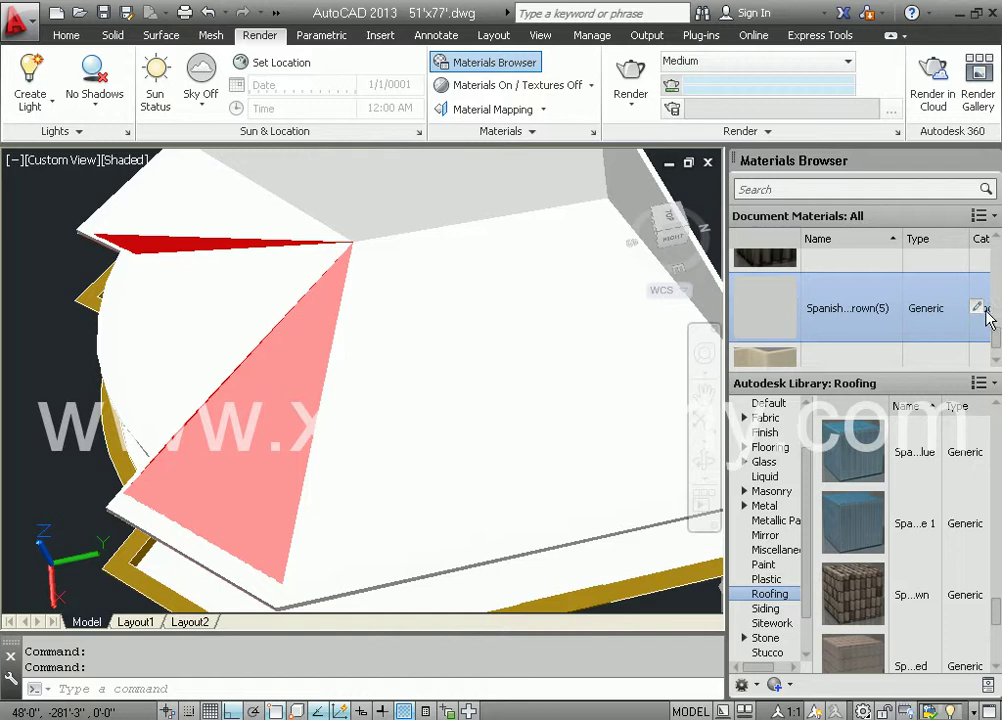
click(977, 309)
click(745, 274)
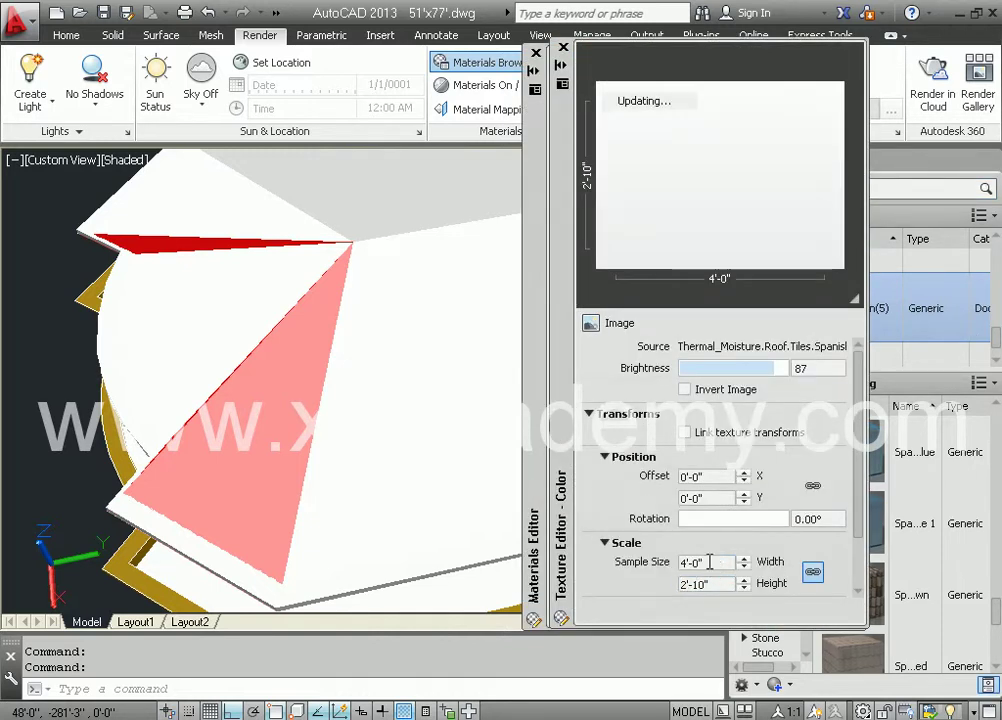
click(709, 562)
double_click(709, 562)
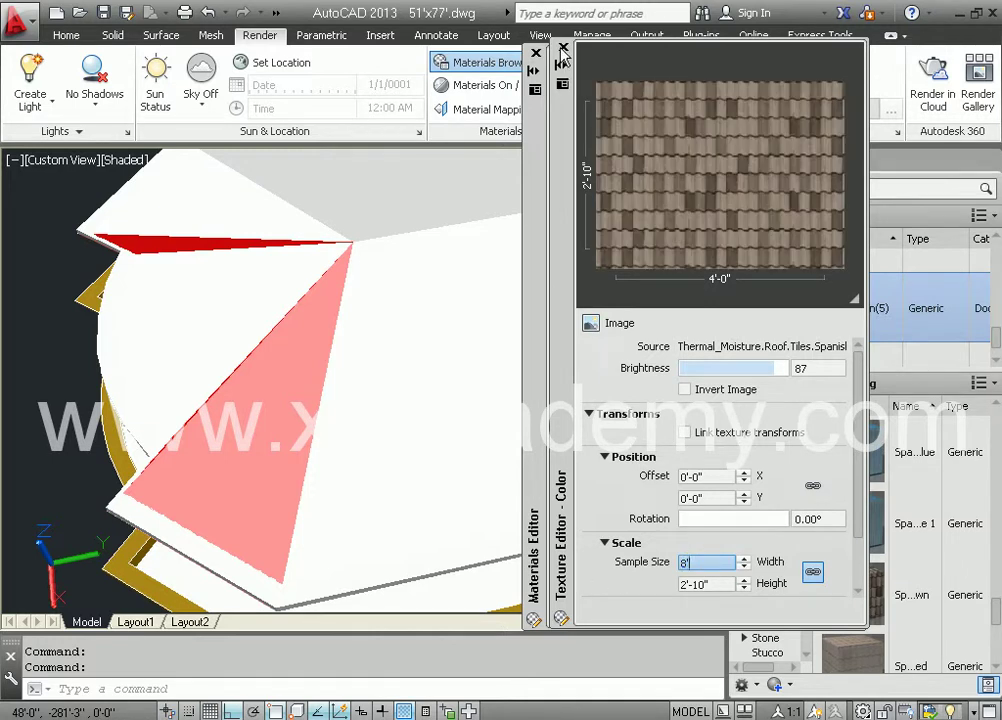
click(563, 48)
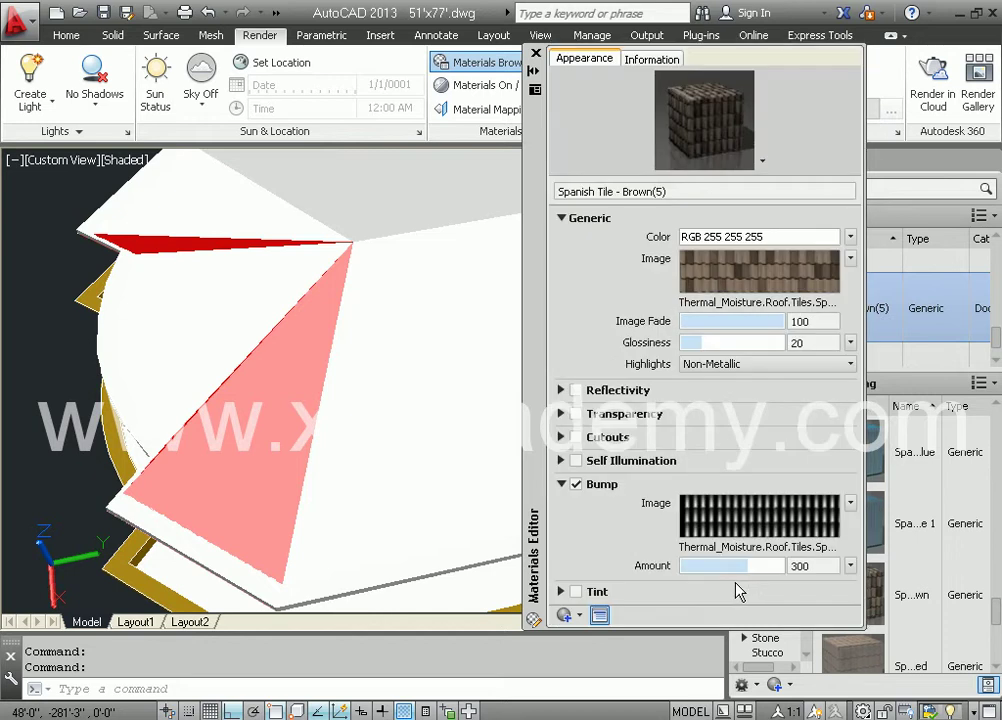
- Set the Spanish Tile - Brown(5) bump image sample width to 8'-0" and move the material editor clear of the render controls
click(743, 531)
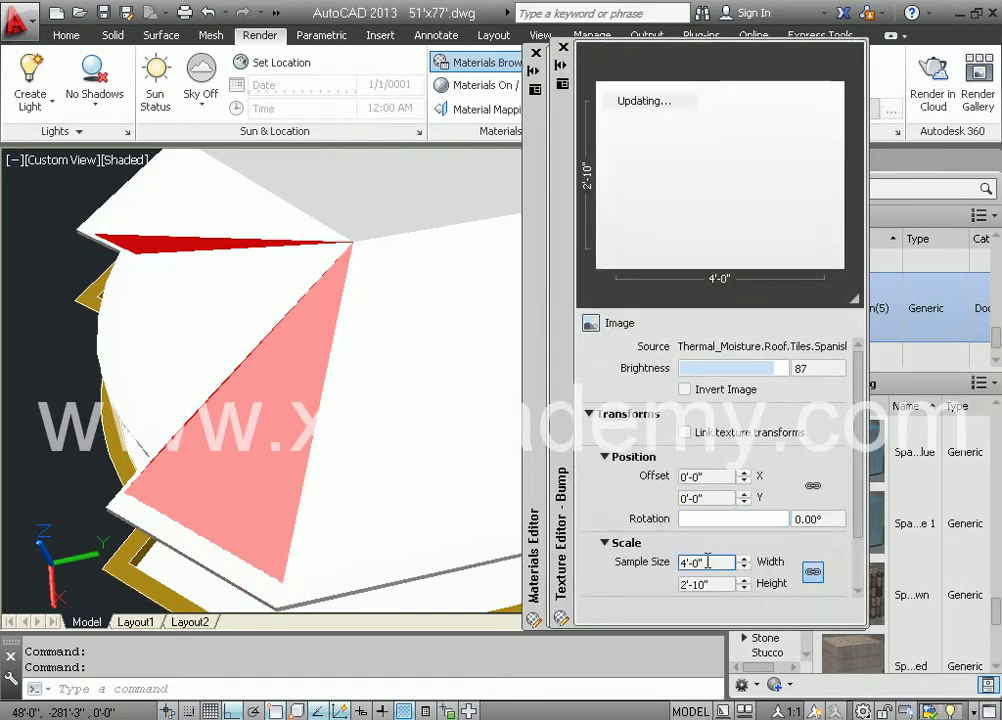
double_click(707, 561)
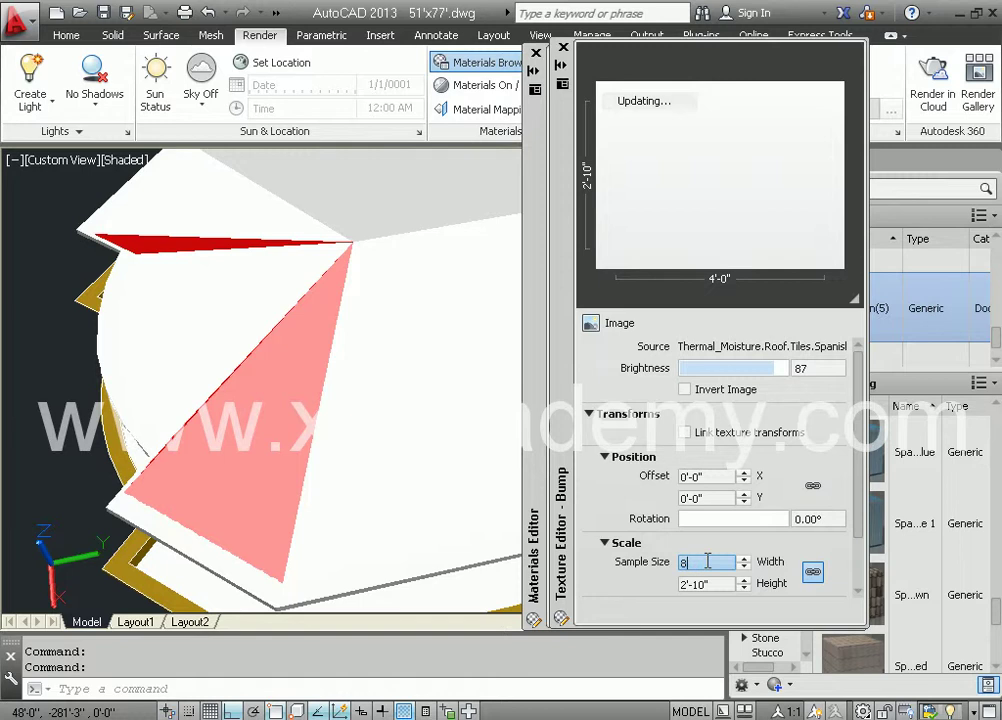
text(8')
key(Tab)
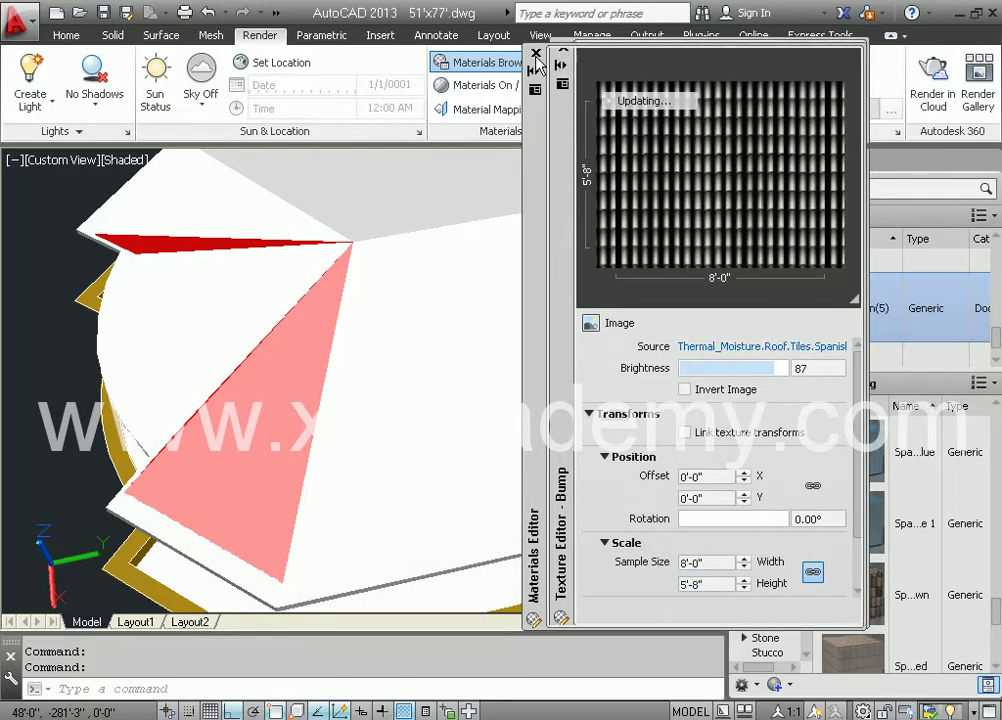
click(536, 54)
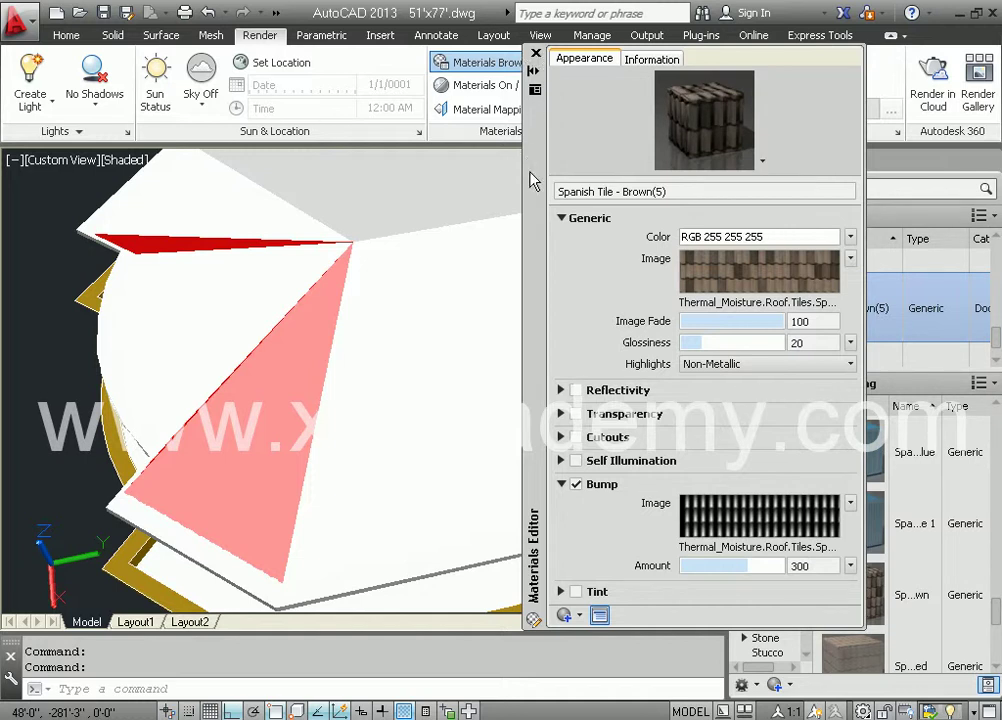
drag(531, 180, 604, 282)
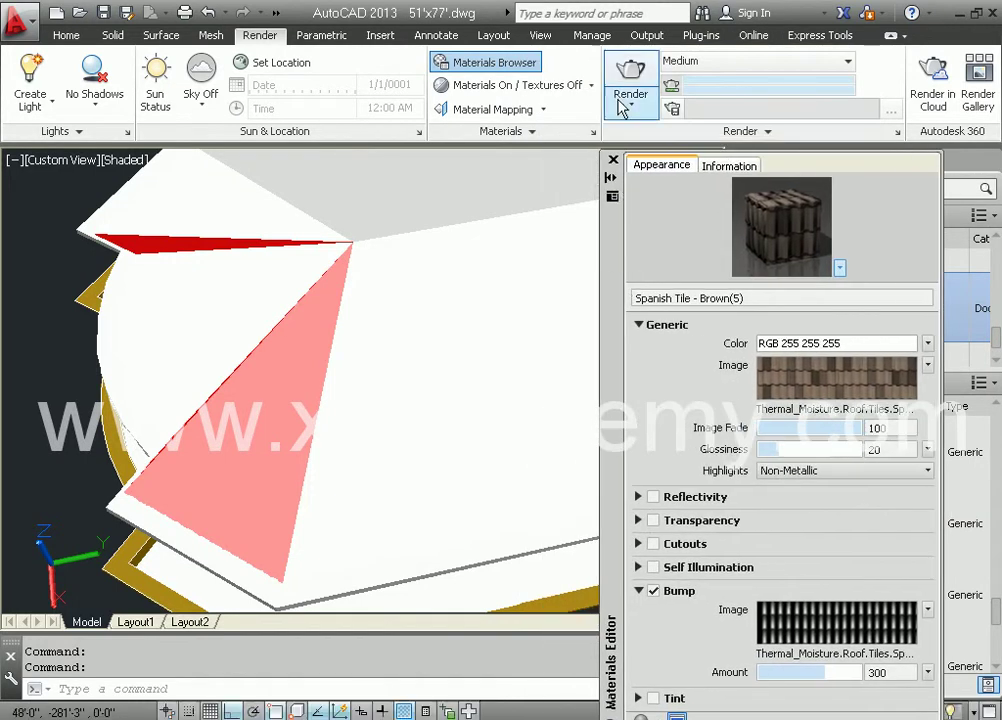
- Check the large right slope in a Medium render and set the Spanish Tile - Brown(5) colour image rotation to 90°
click(620, 106)
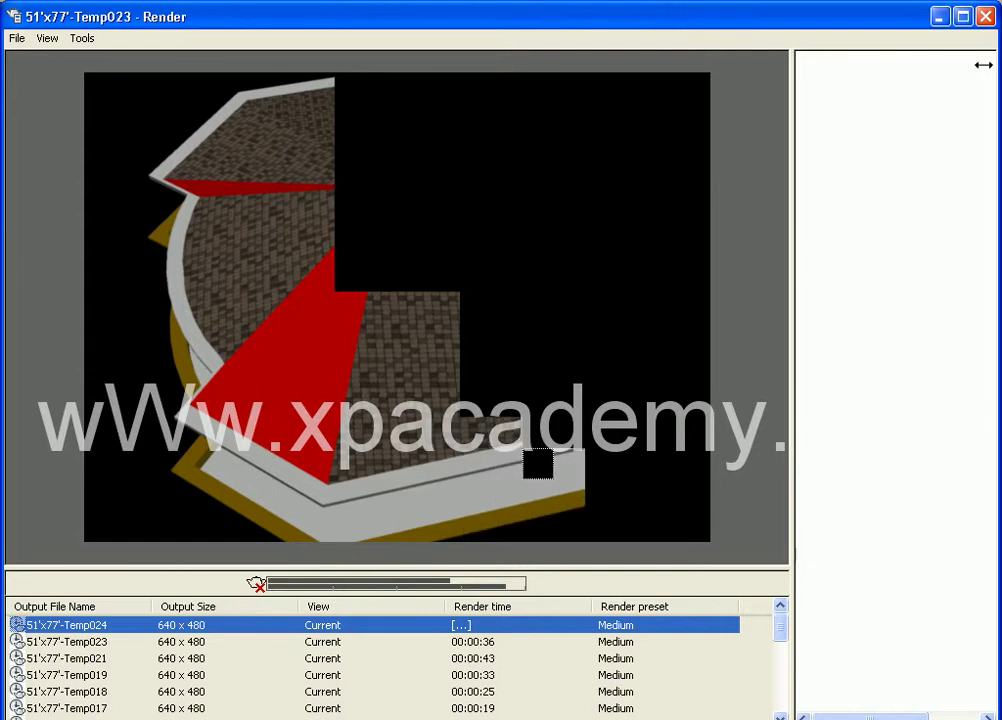
key(Escape)
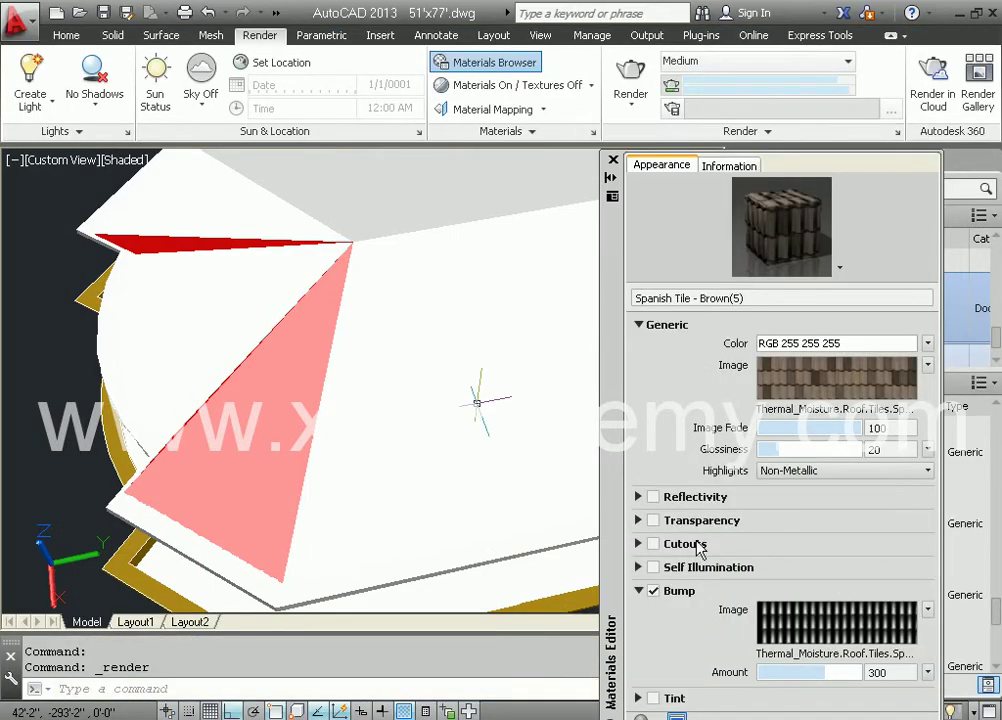
click(818, 519)
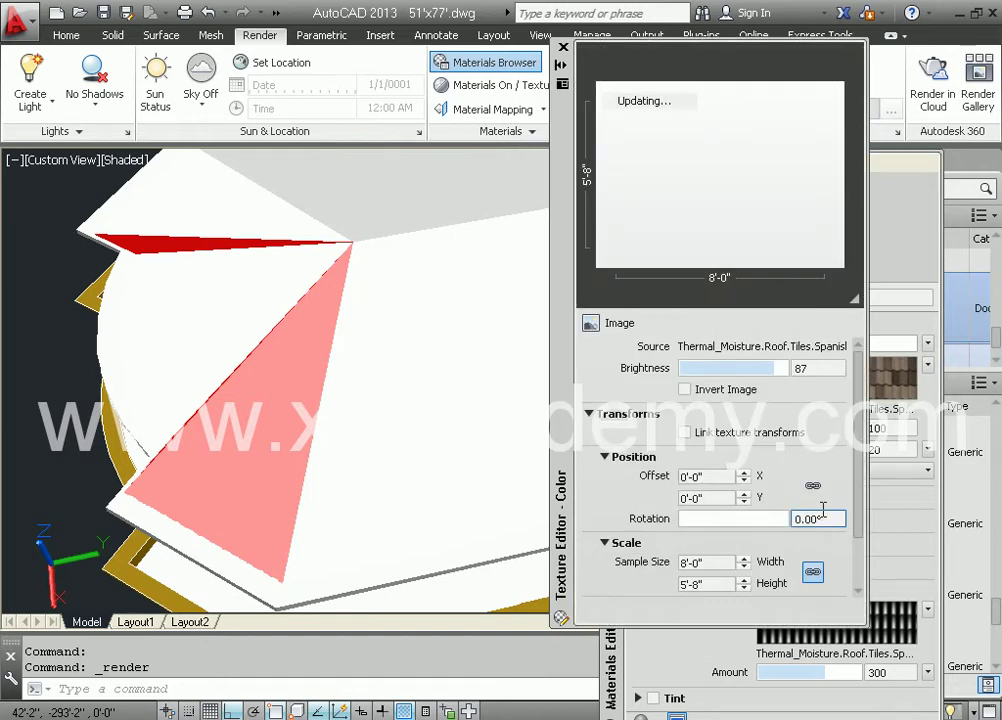
double_click(824, 518)
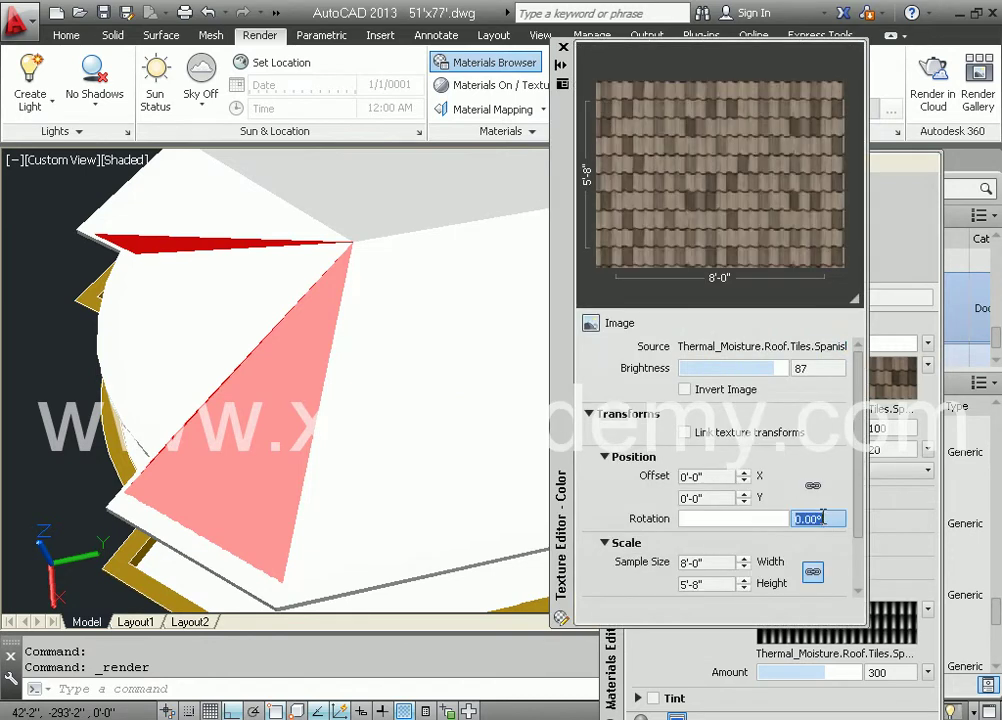
text(90)
key(Return)
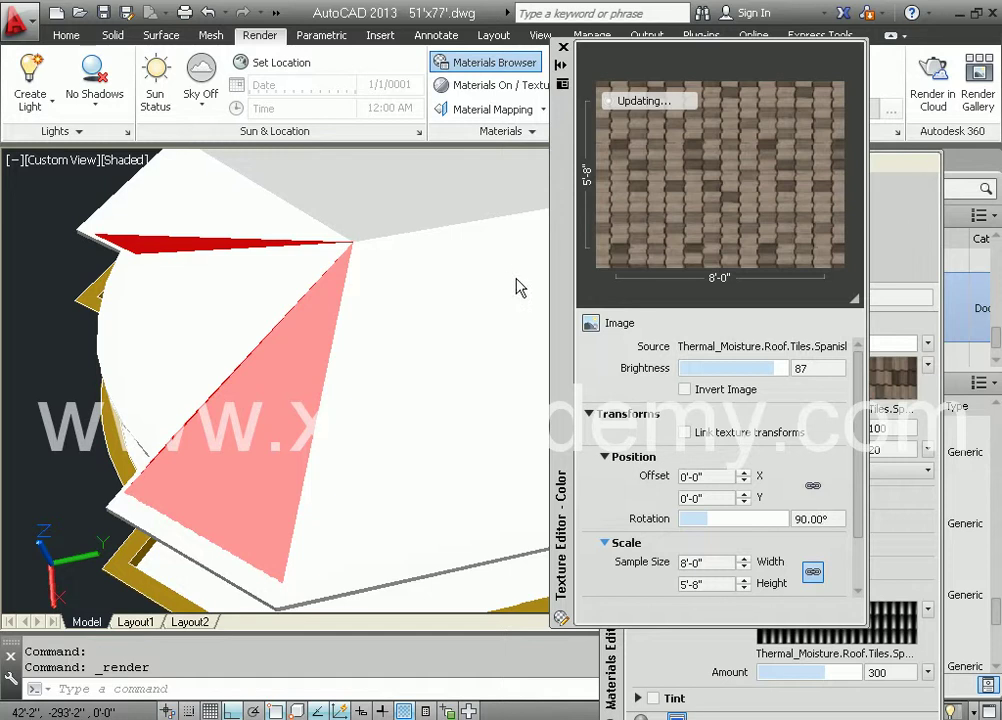
click(564, 47)
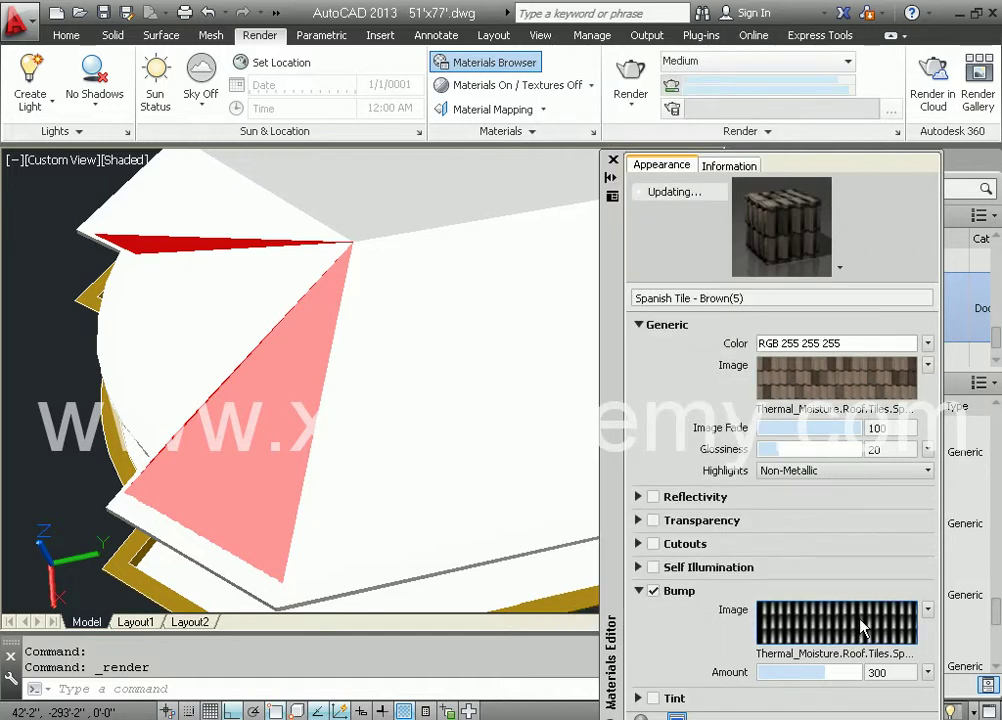
- Set the Spanish Tile - Brown(5) bump image rotation to 90° and close the texture editor
click(862, 627)
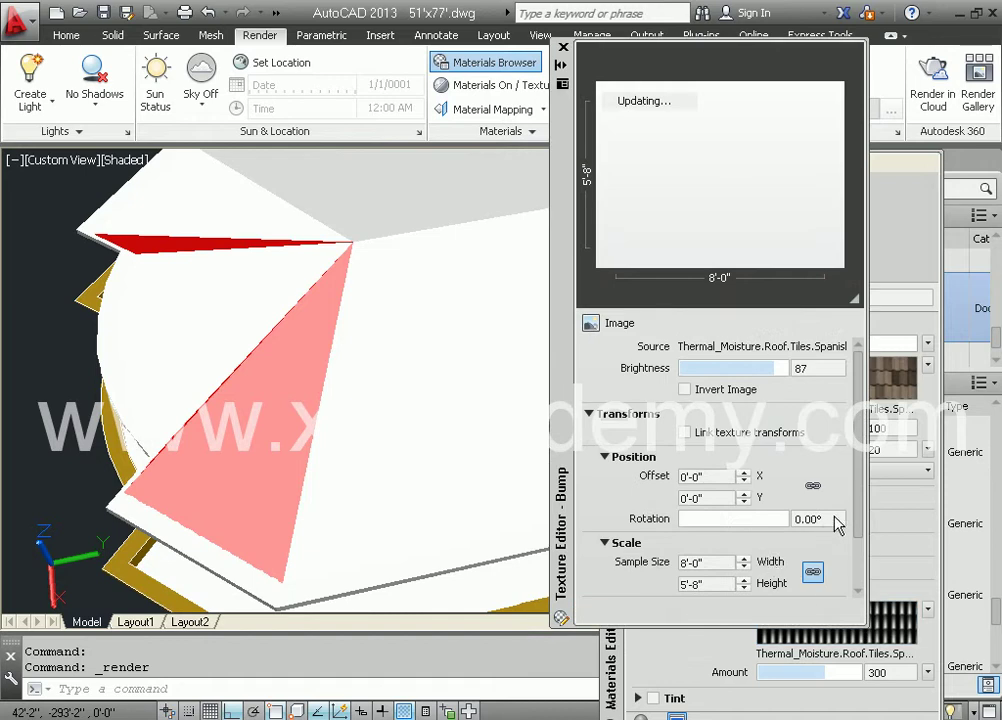
click(833, 516)
double_click(833, 518)
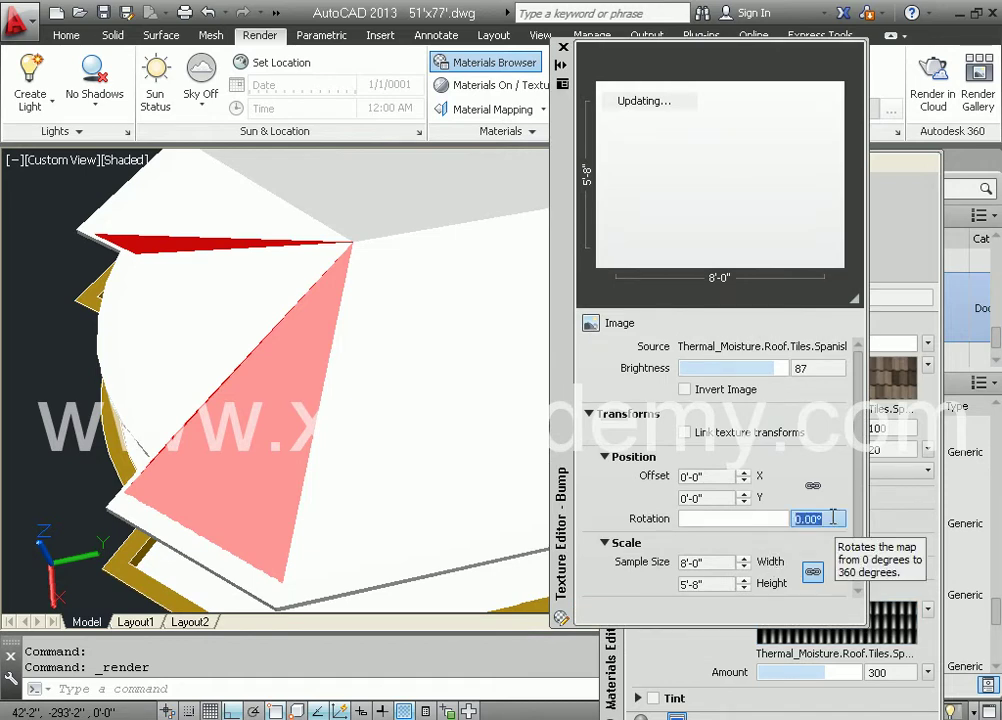
text(90)
key(Return)
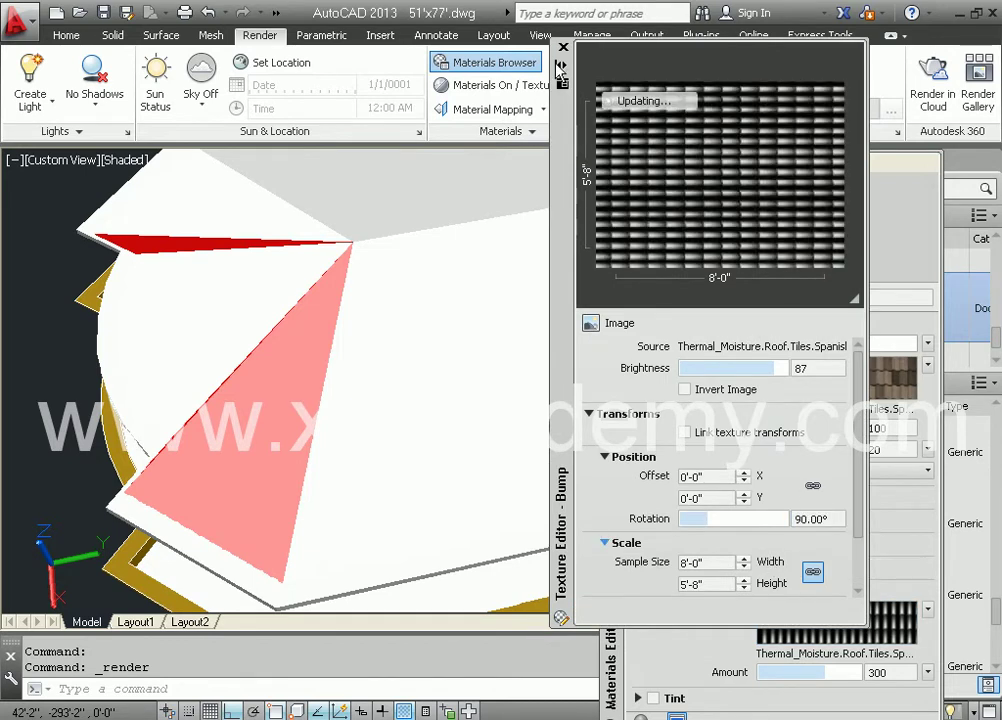
click(563, 48)
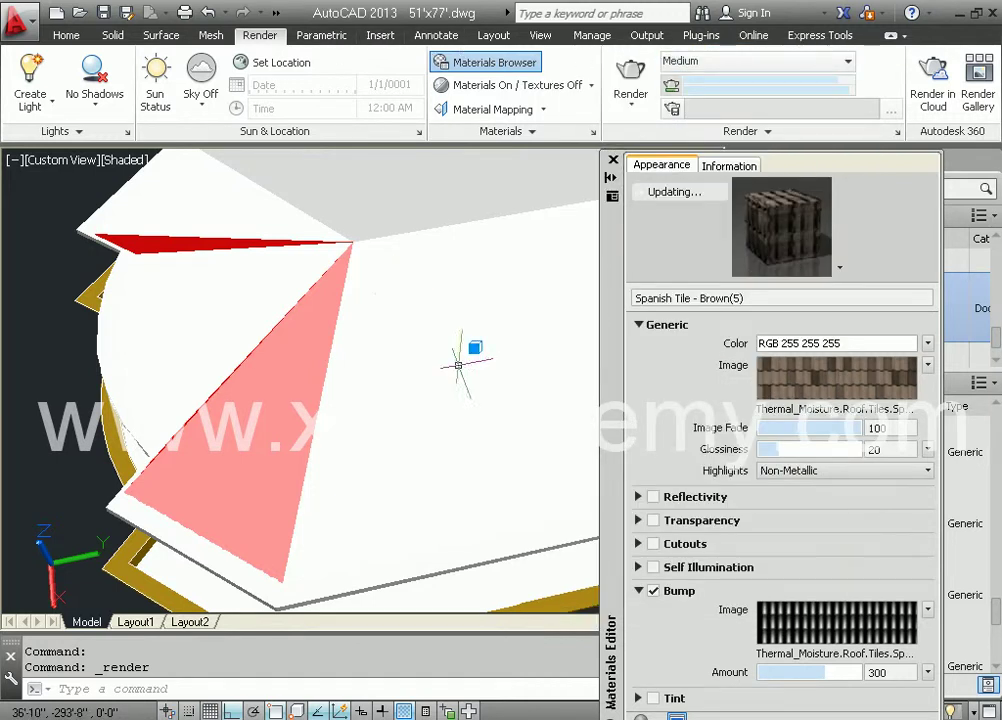
- Check the rotated tiles on the large right slope in a Medium render and close the render window
middle_drag(478, 400, 315, 400)
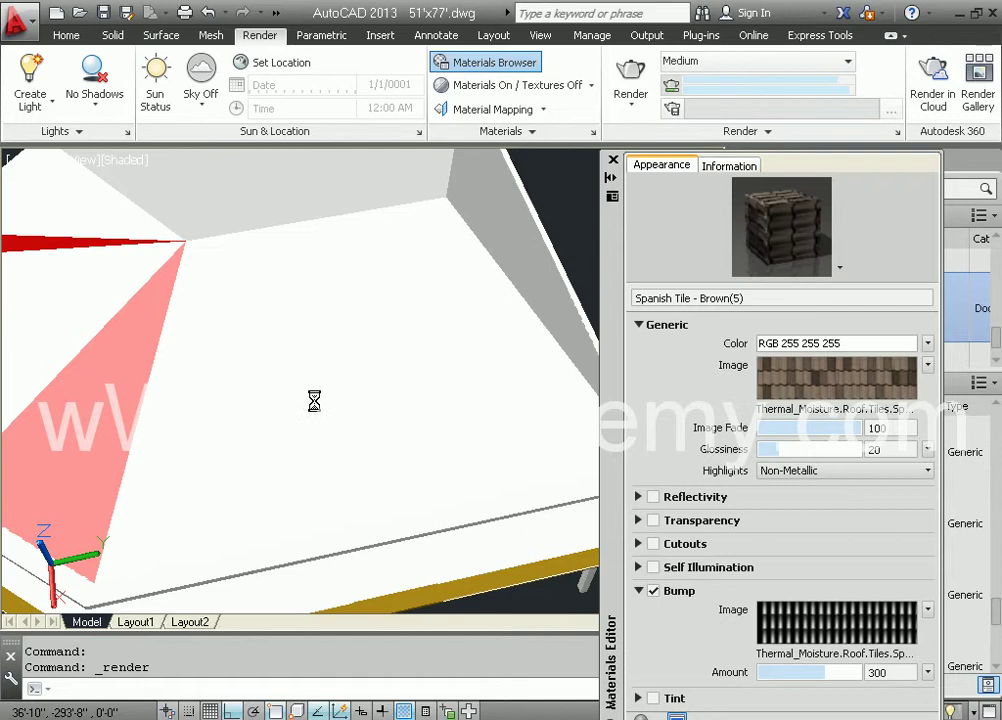
key(Escape)
key(Escape)
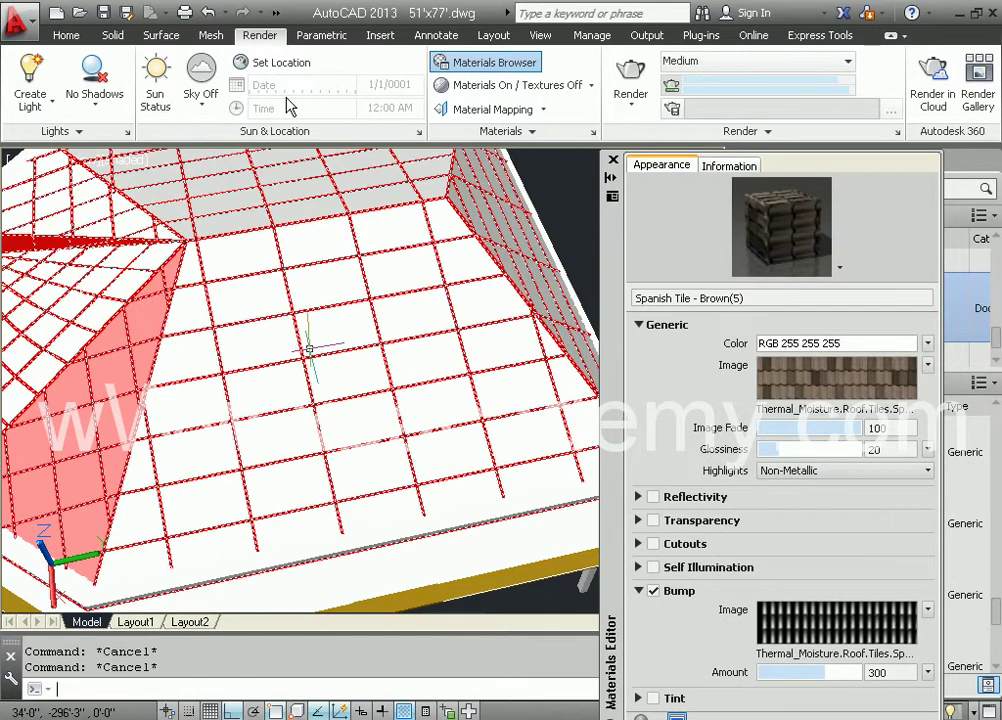
click(627, 79)
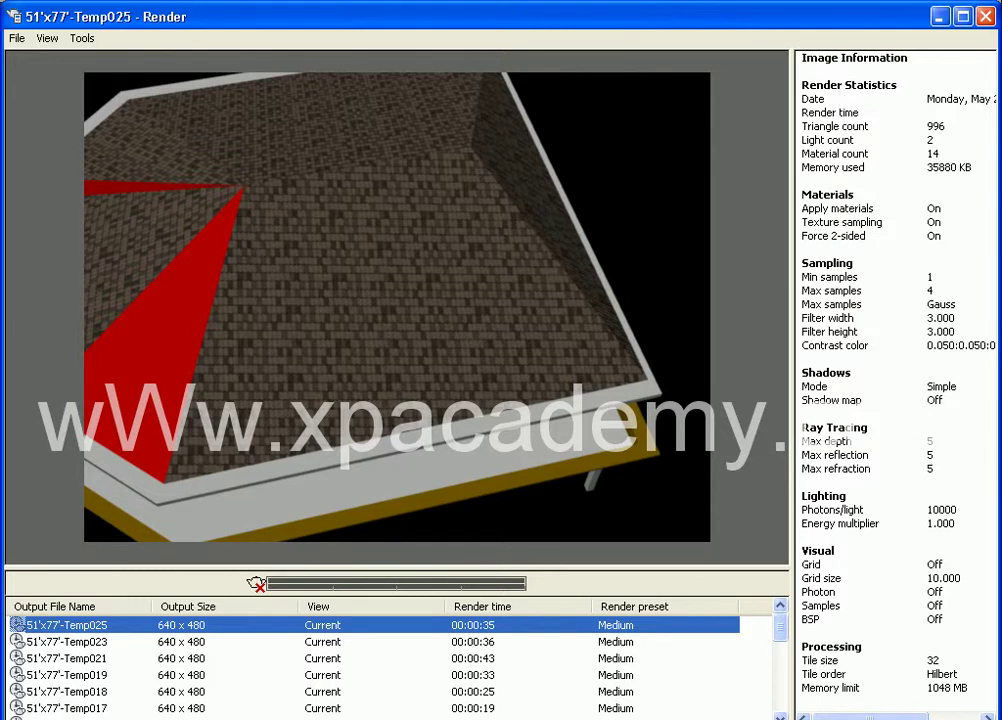
click(980, 21)
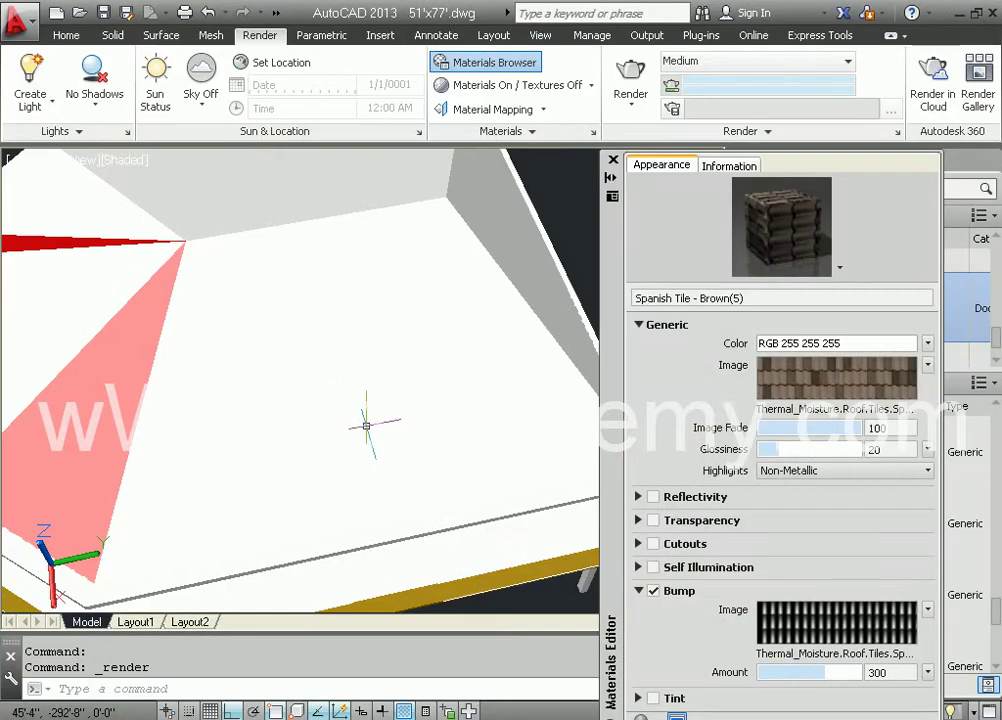
- Set the subobject selection filter to Face, pick the large red triangular slope beside the curved bay roof, and close the material editor
shift+middle_drag(330, 470, 485, 425)
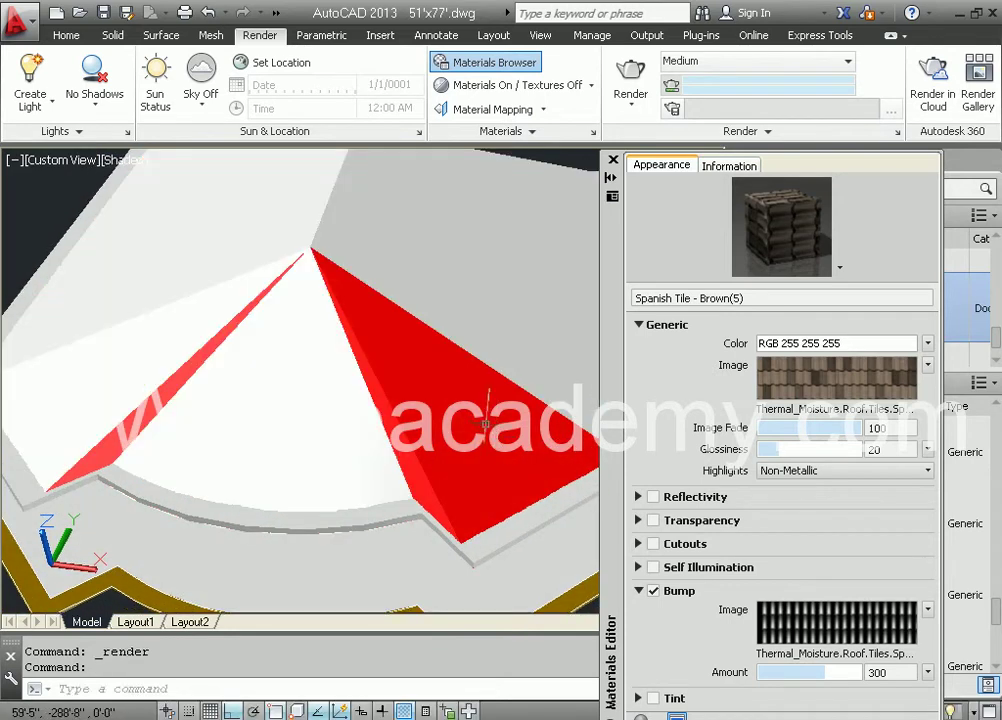
click(485, 425)
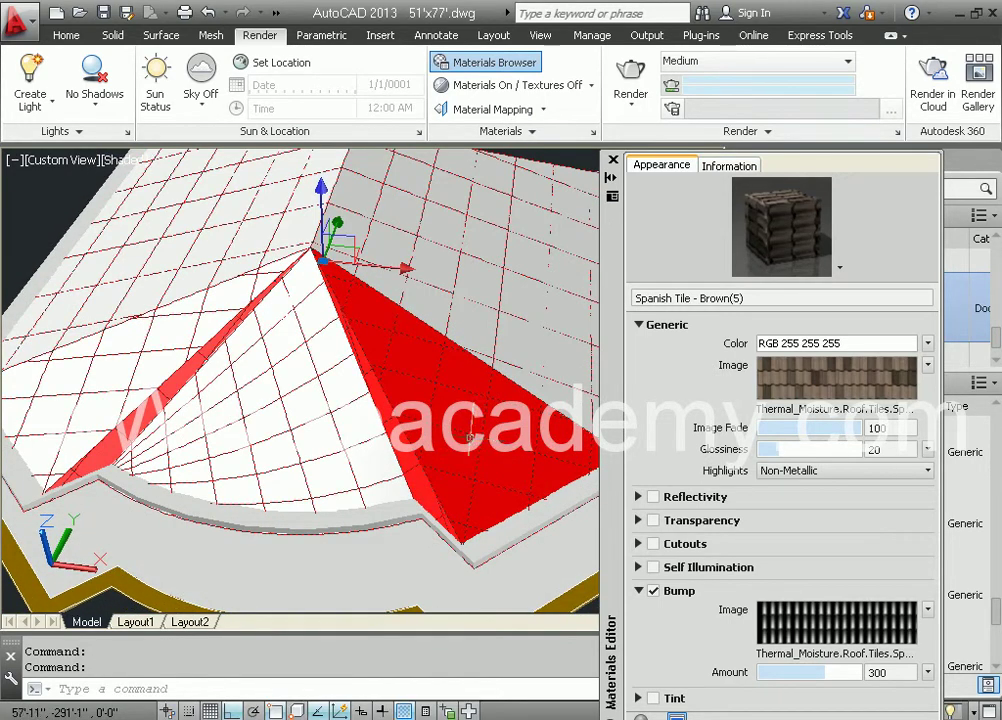
right_click(471, 444)
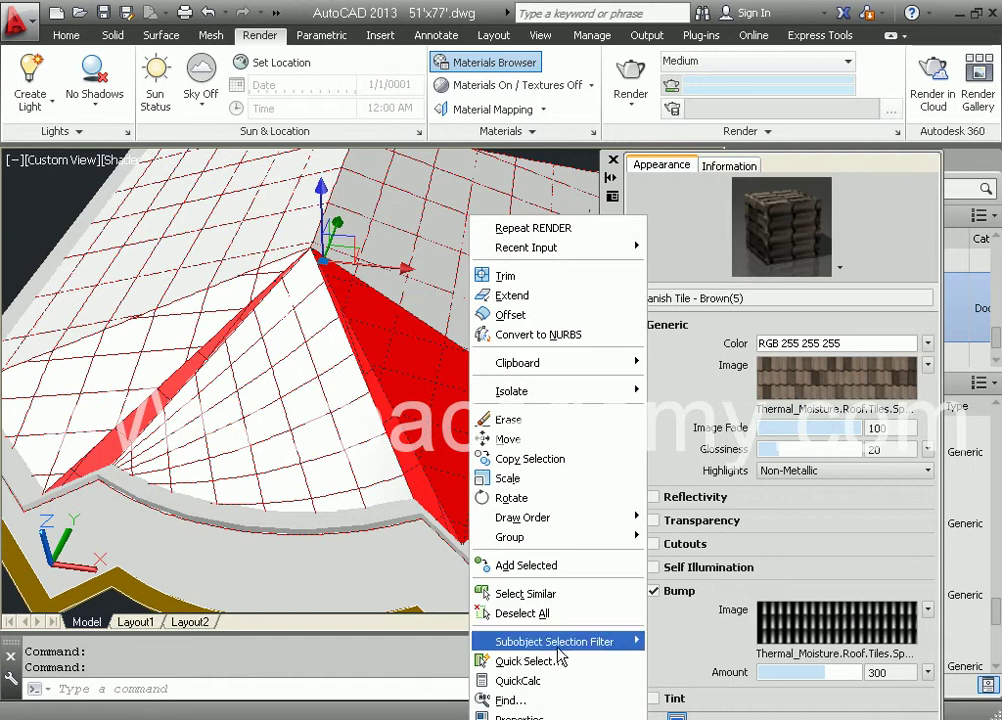
mouse_move(559, 645)
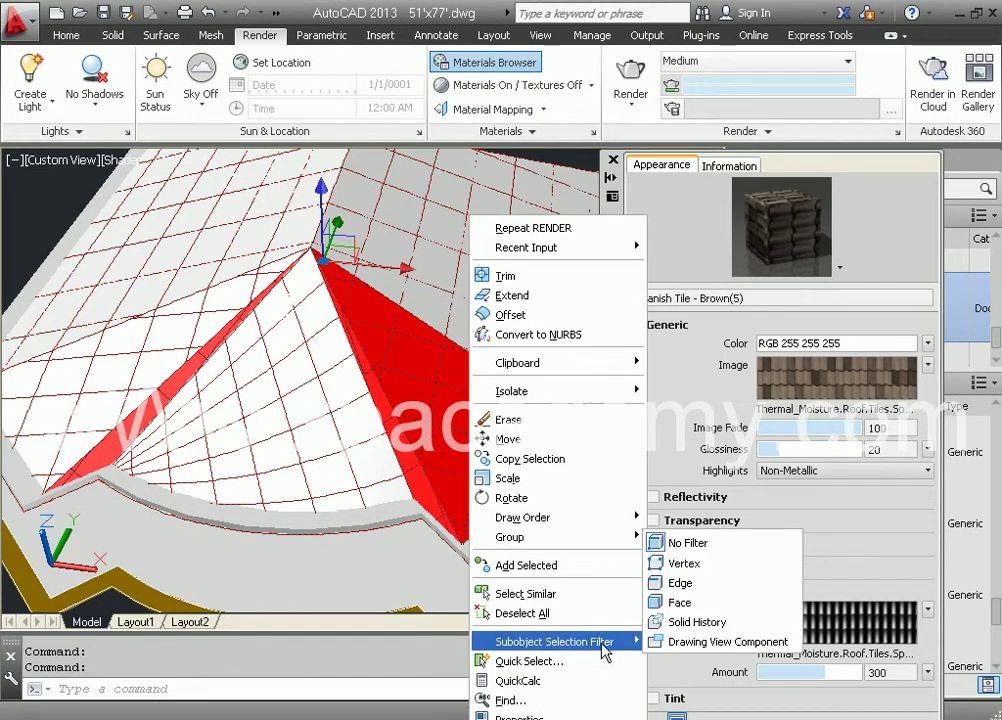
click(684, 602)
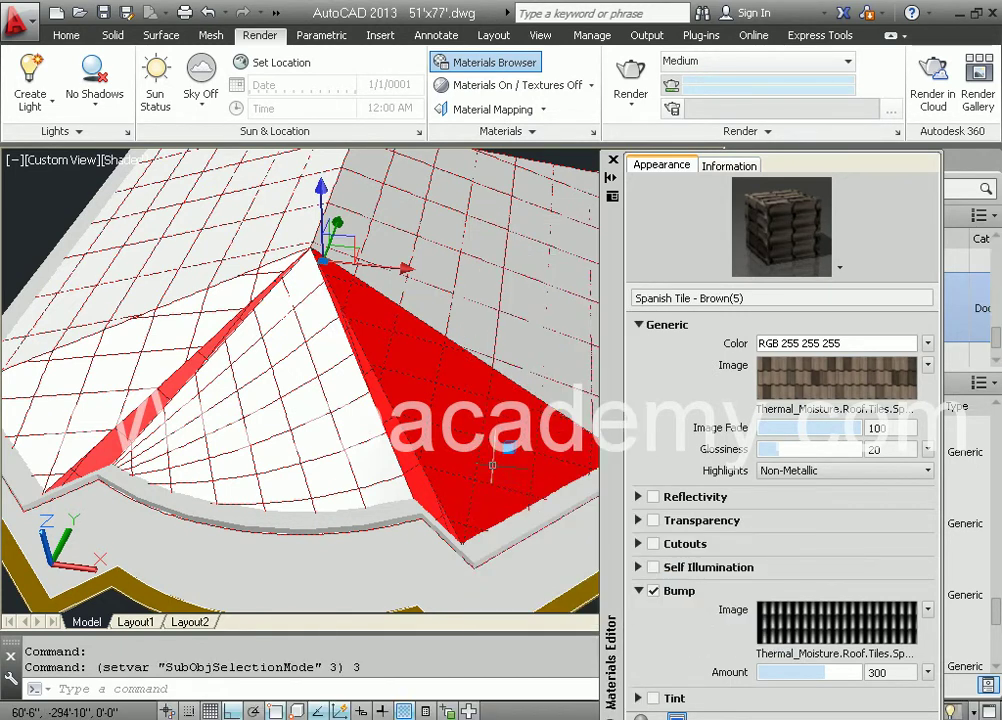
click(490, 460)
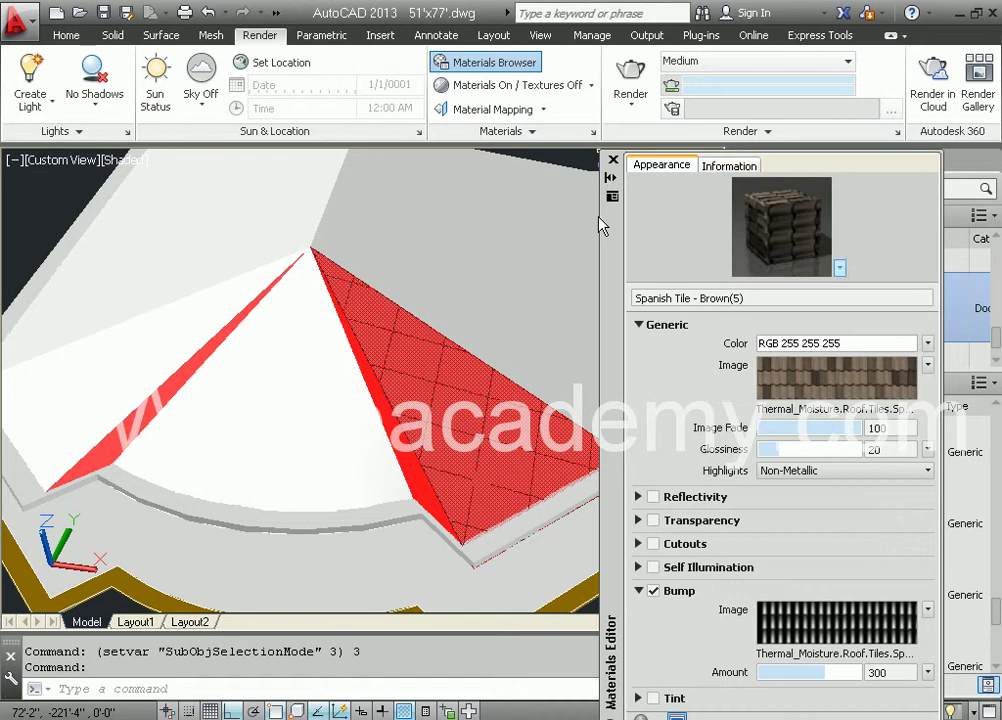
click(611, 162)
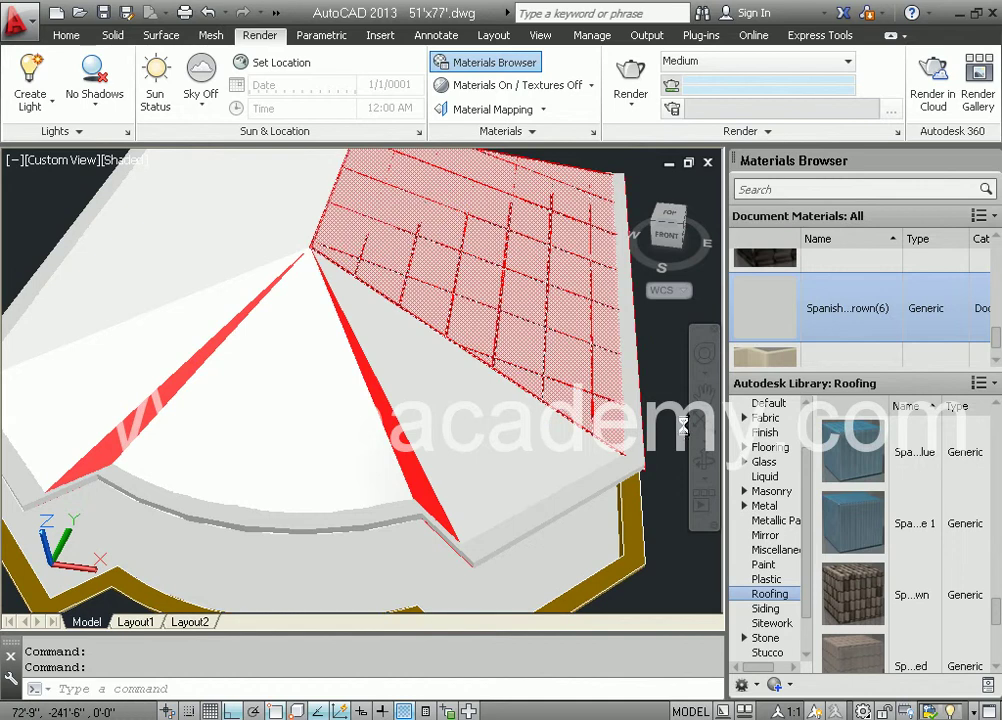
- Undo the last material assignment and assign a new copy of the library's Spanish Tile - Brown to the large red triangular slope
key(ctrl+z)
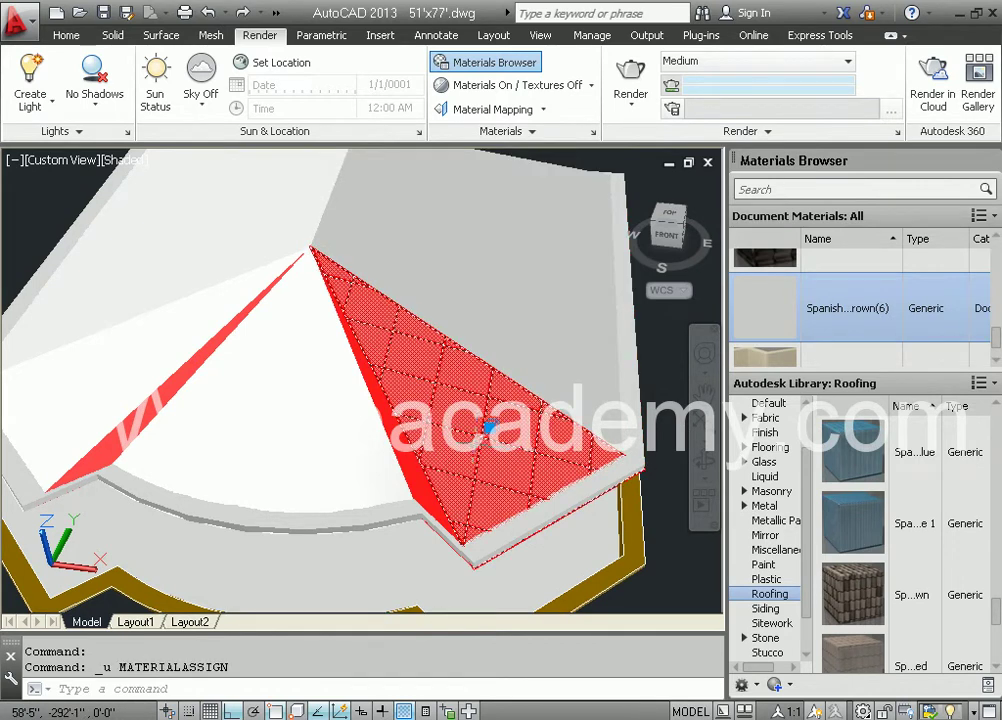
click(489, 428)
key(Return)
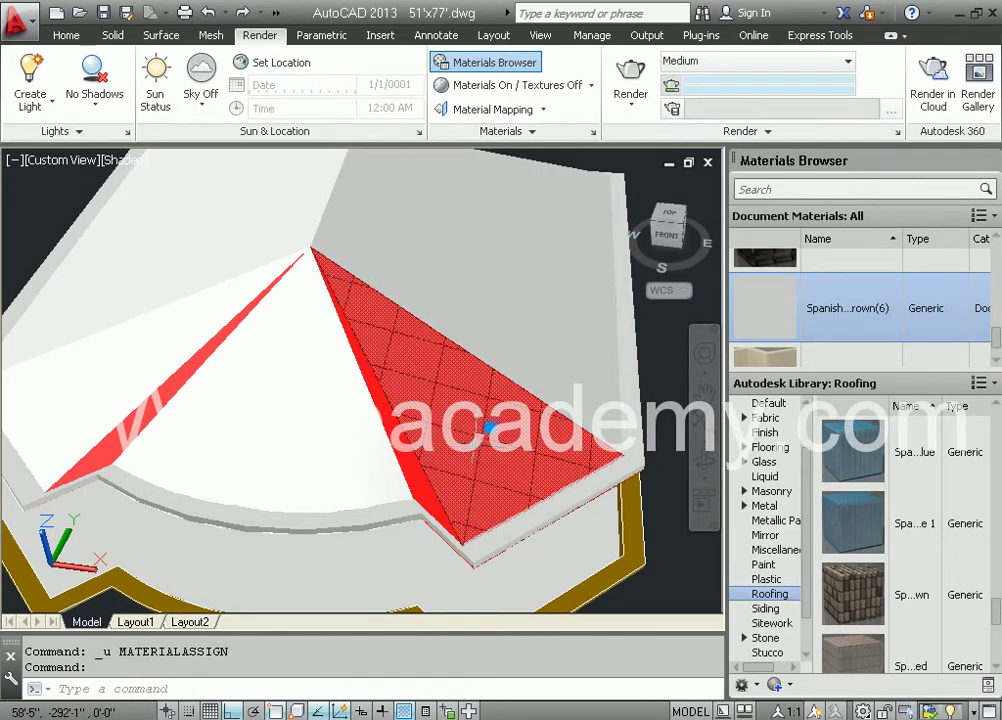
scroll(958, 604, down, 1)
click(958, 566)
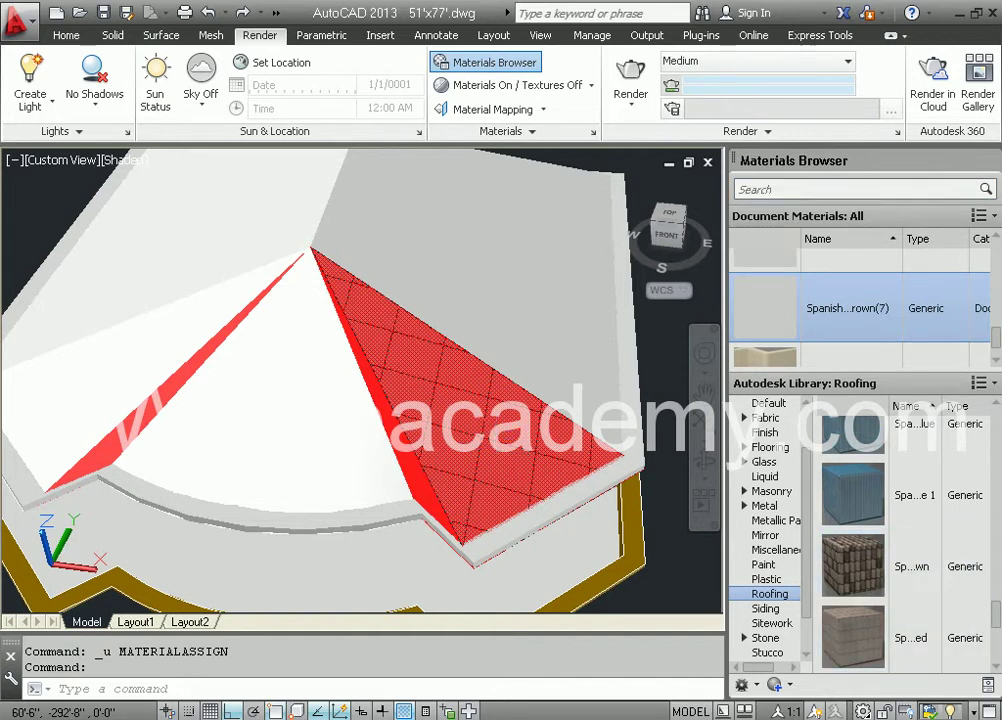
drag(510, 428, 528, 437)
- Open Spanish Tile - Brown(7) for editing and set its colour image sample width to 8'-0"
scroll(981, 288, down, 1)
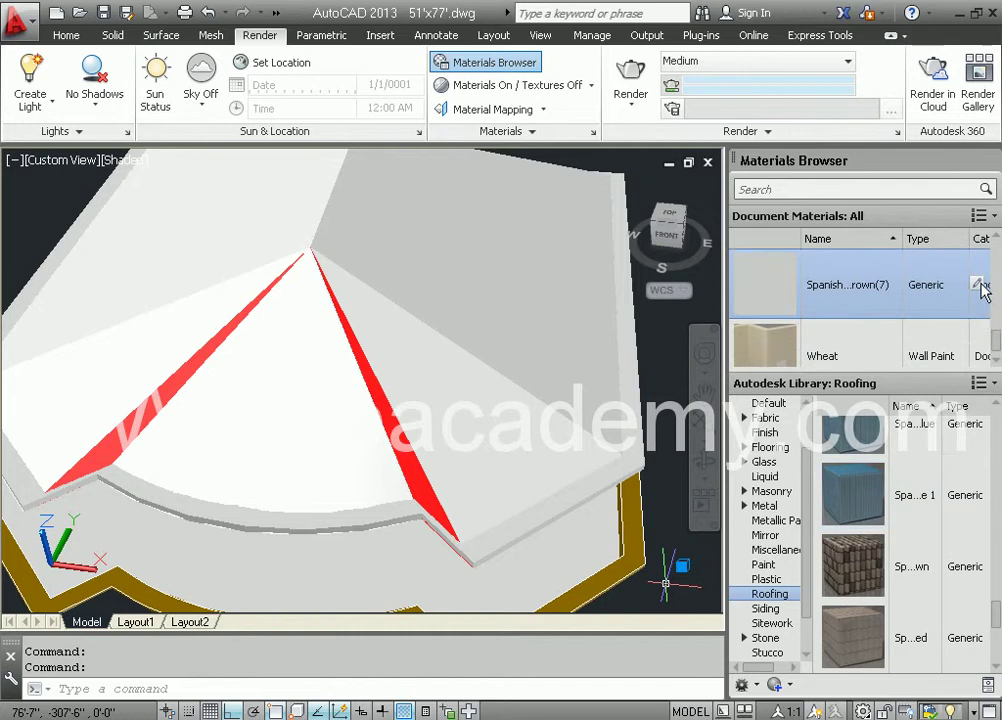
click(978, 285)
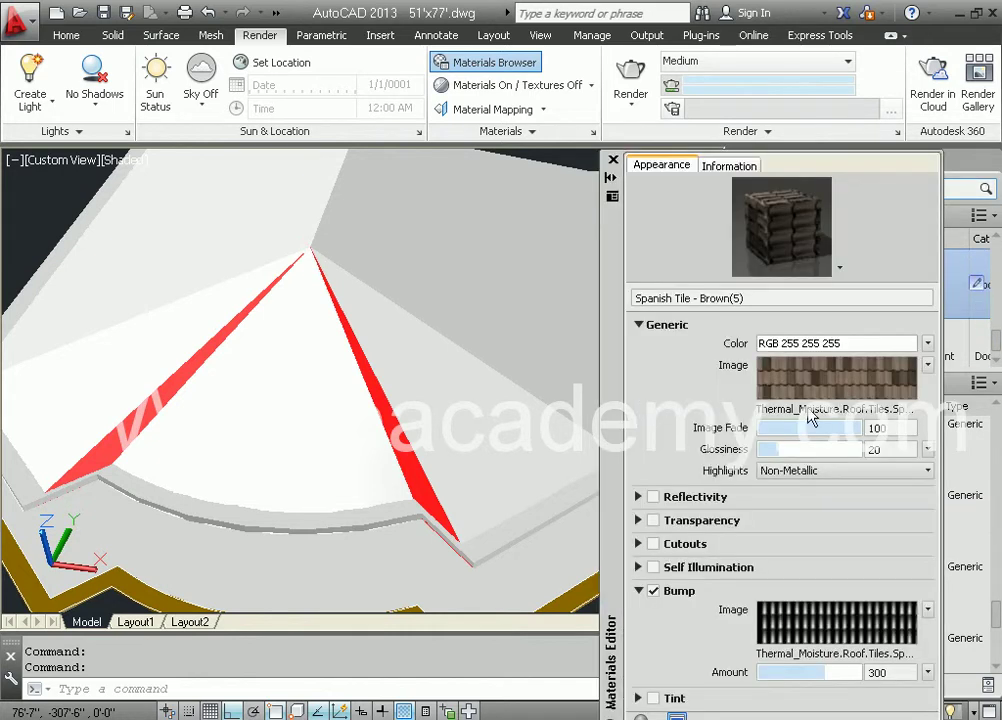
click(790, 392)
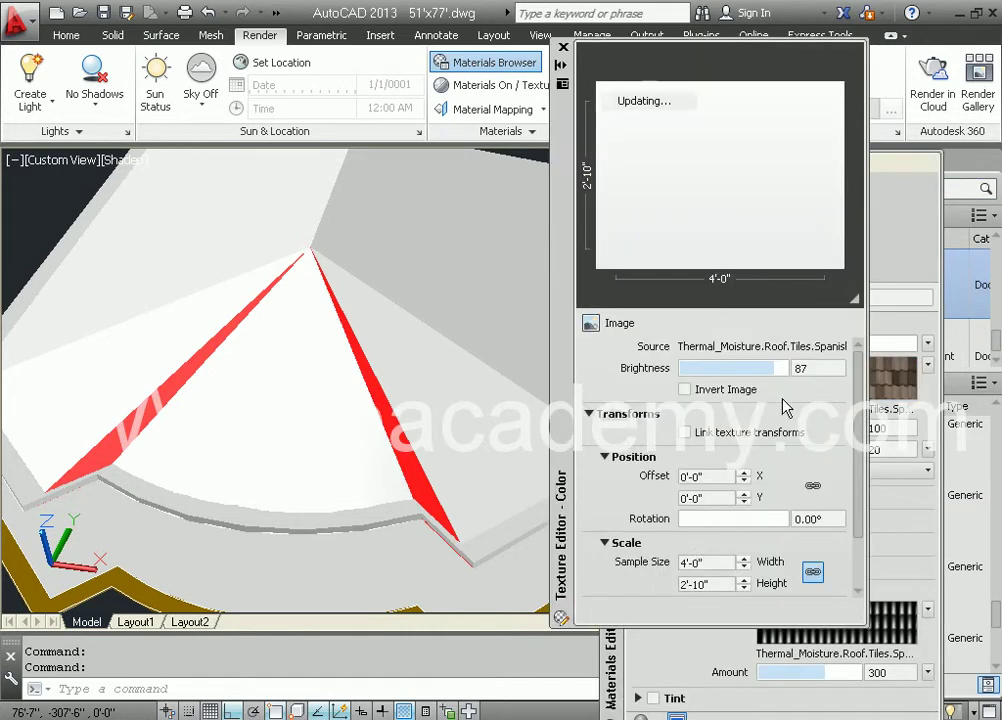
double_click(709, 558)
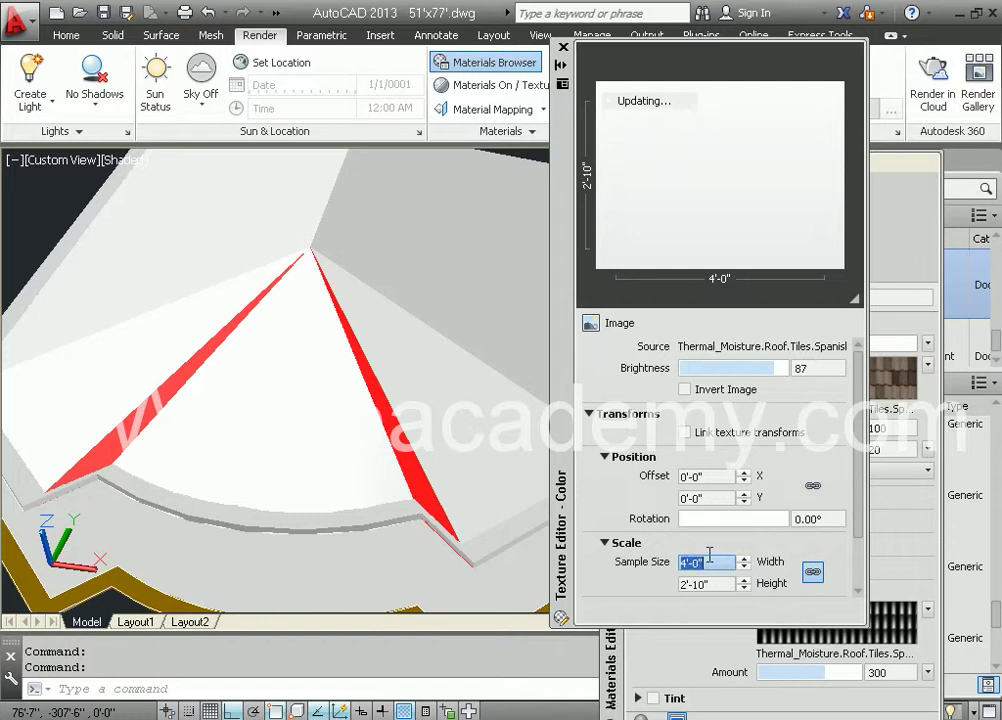
text(8')
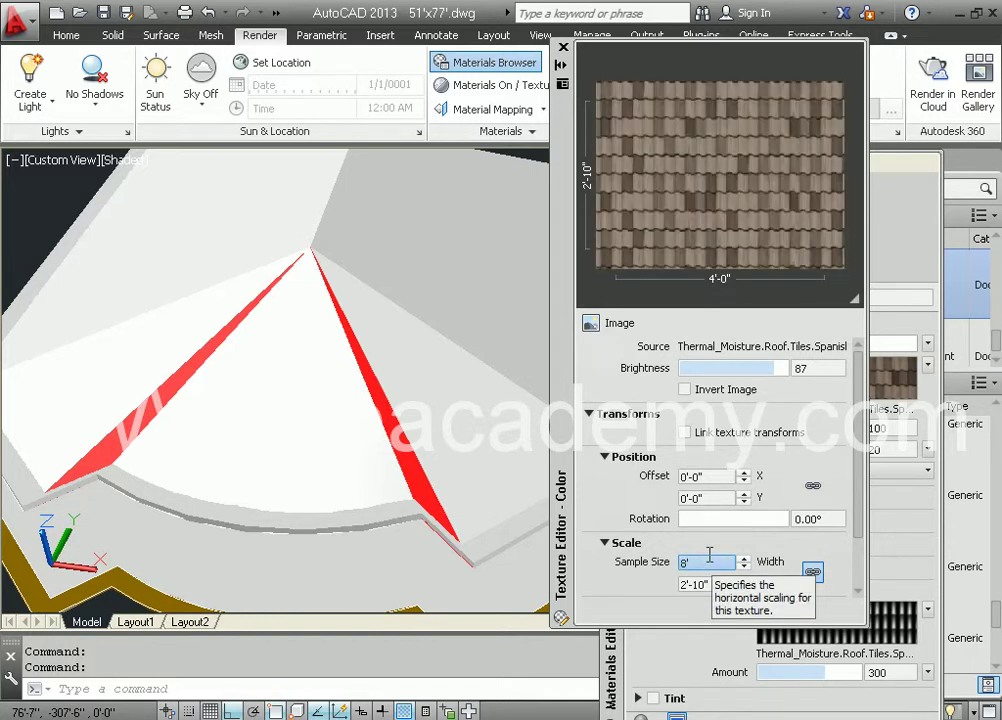
click(710, 584)
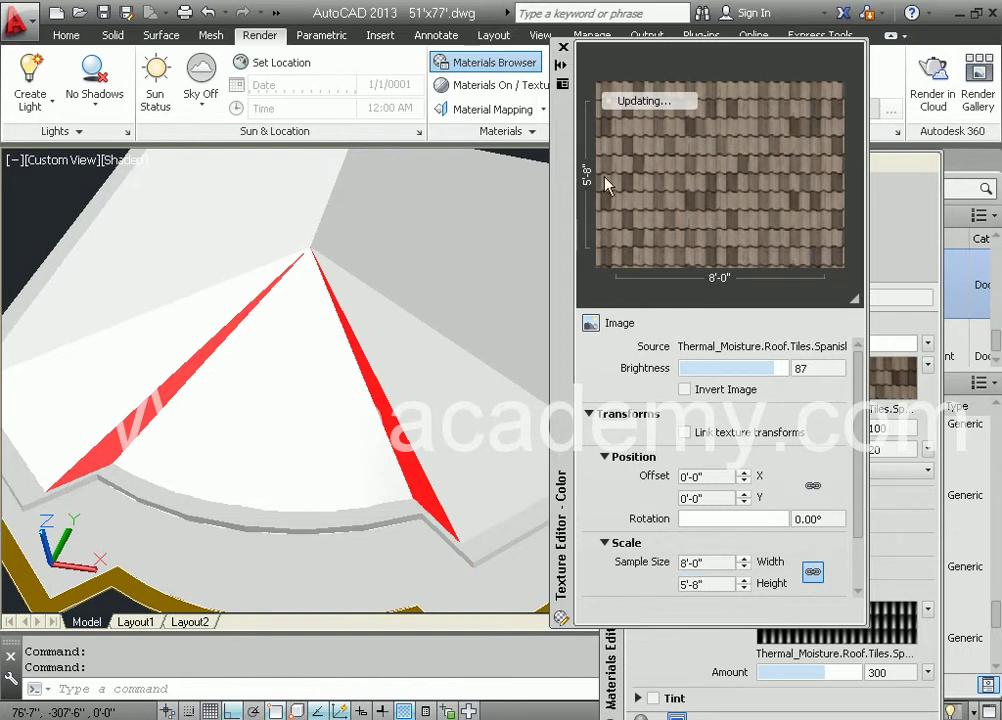
- Set the Spanish Tile - Brown(7) bump image sample width to 8'-0" and close the texture editor
click(854, 635)
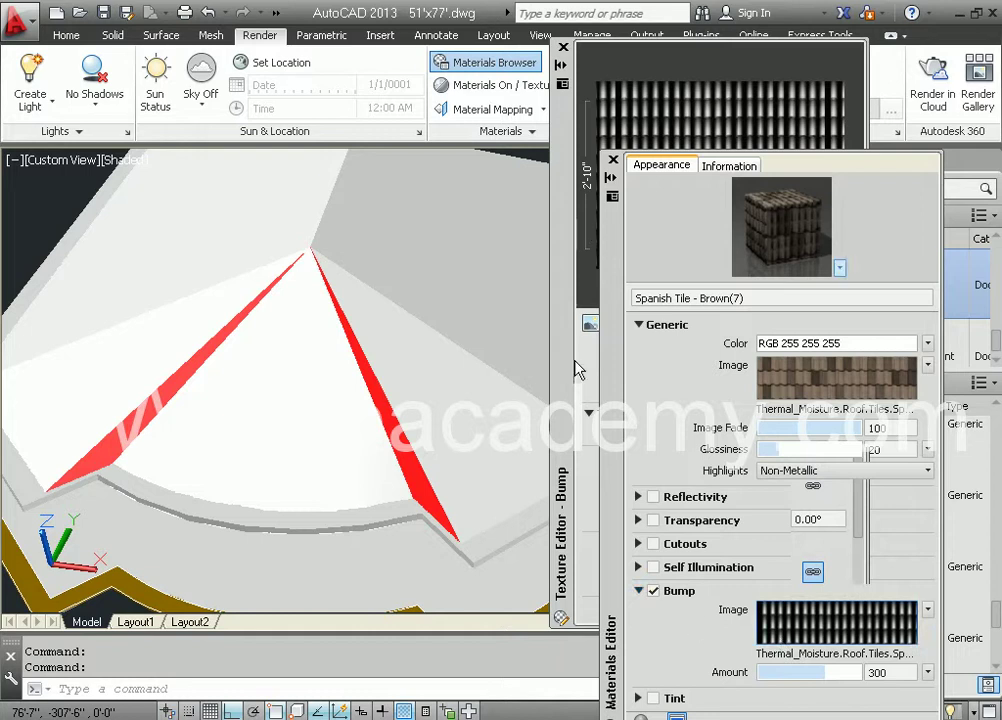
mouse_move(567, 385)
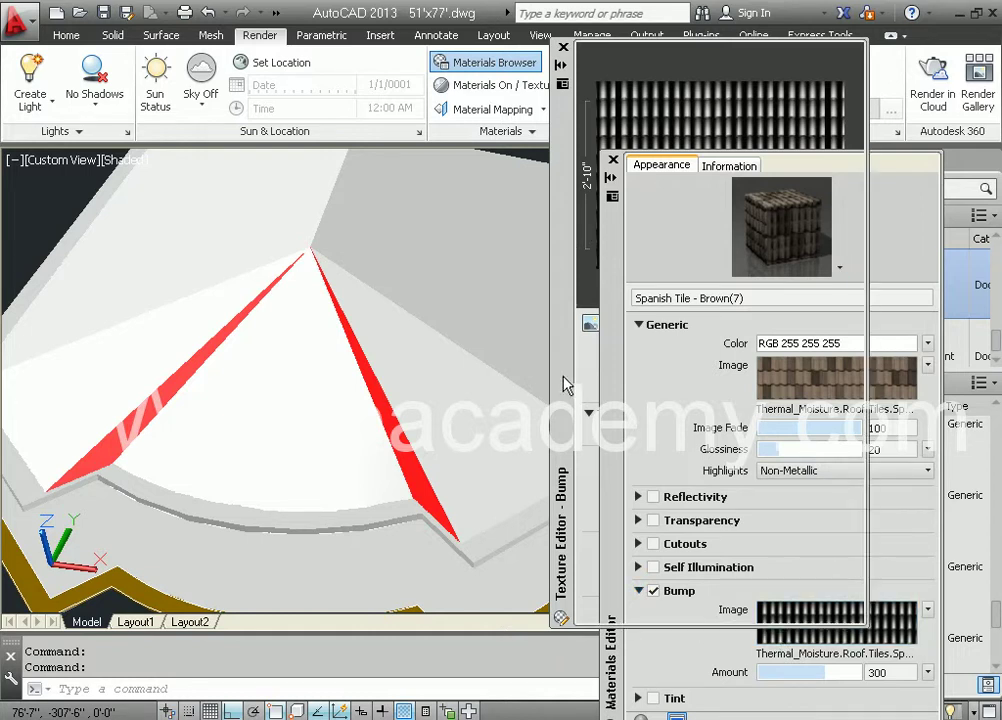
double_click(725, 563)
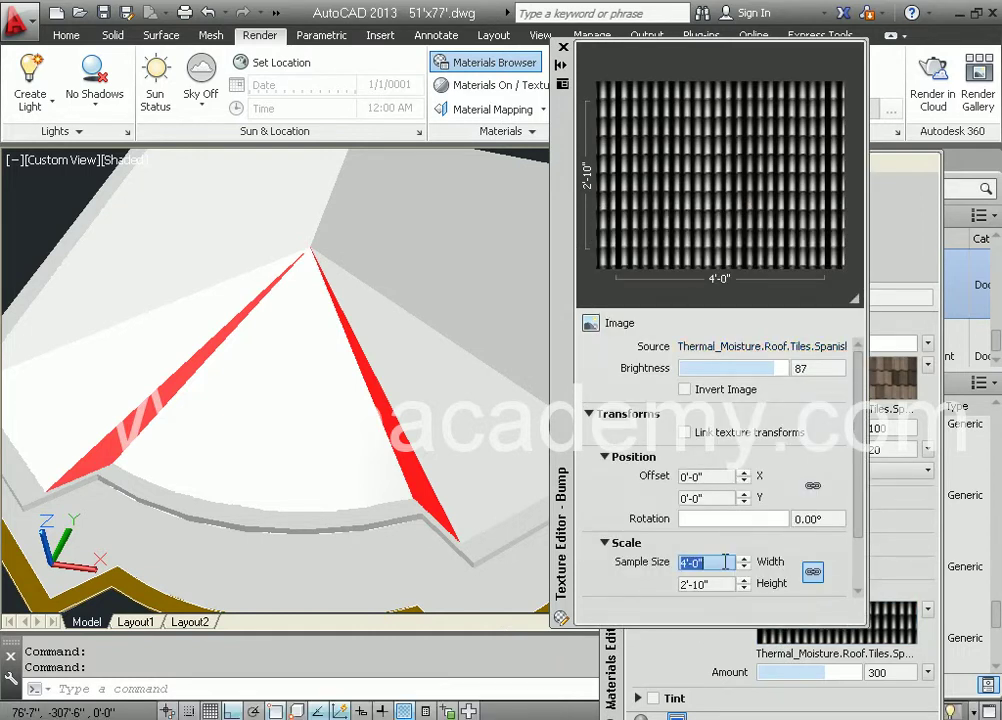
text(8')
key(Tab)
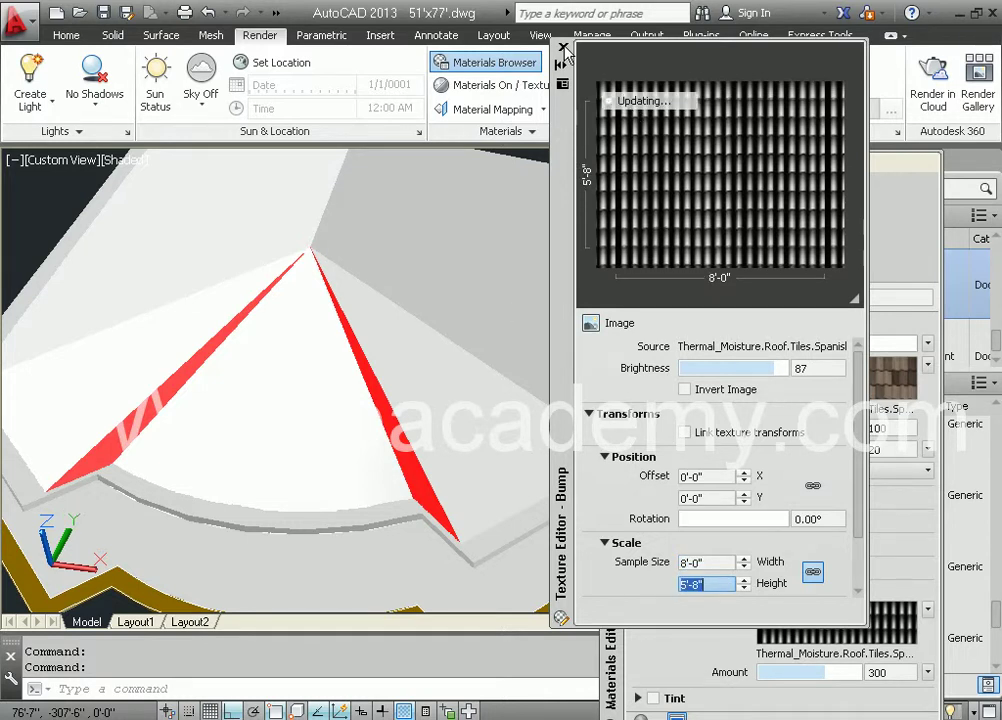
click(563, 48)
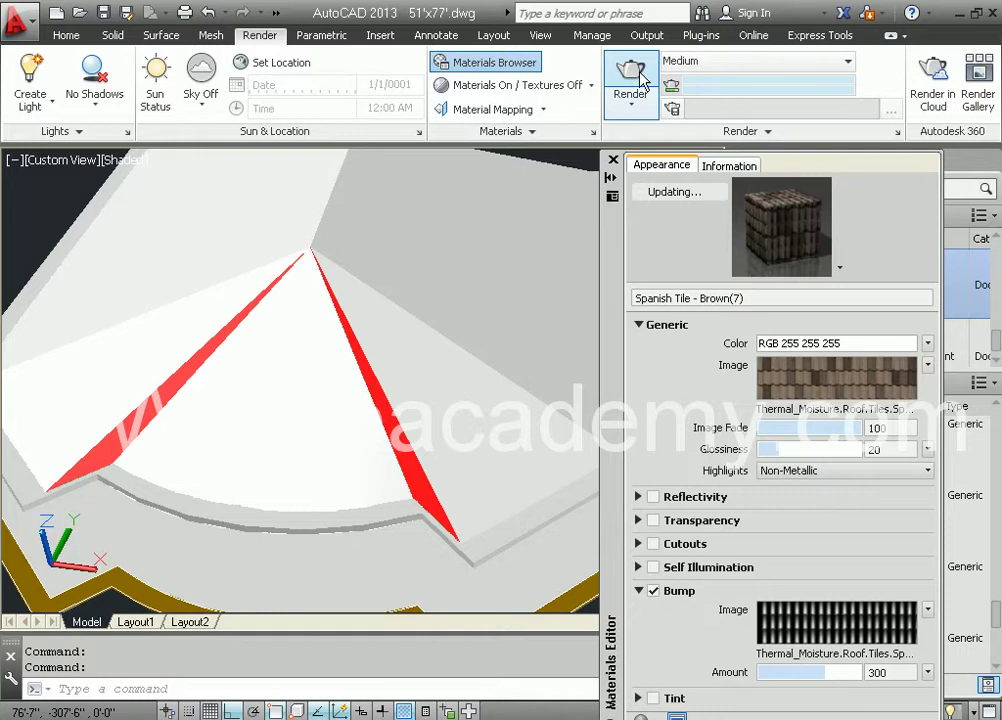
- Render the roof view to check the tile texture on the newly assigned slope, and close the render window
click(636, 80)
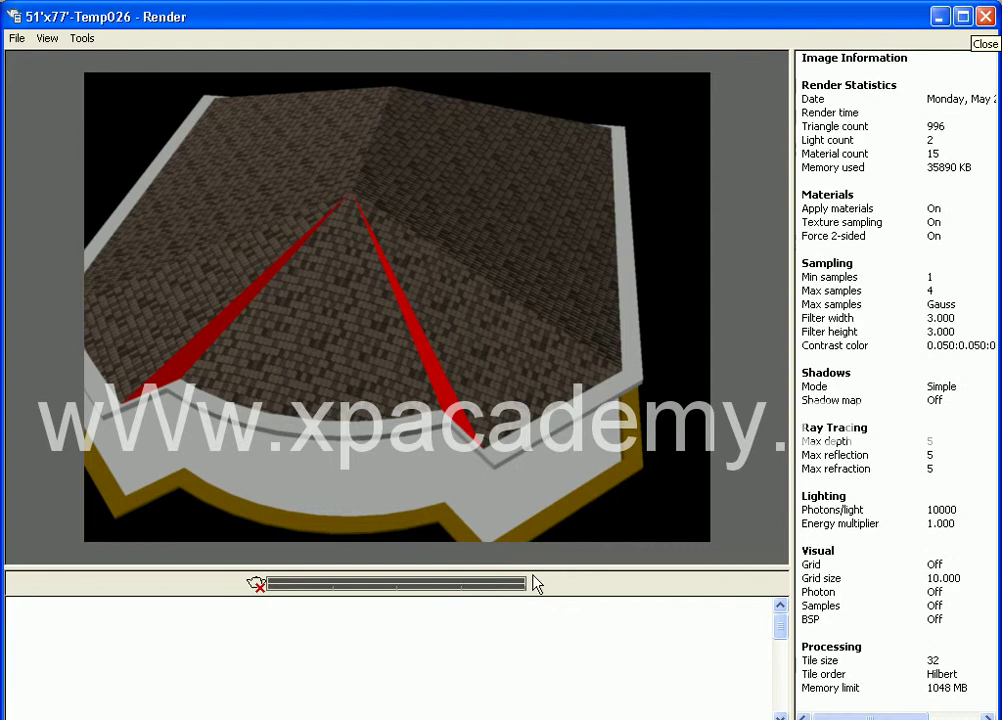
click(985, 15)
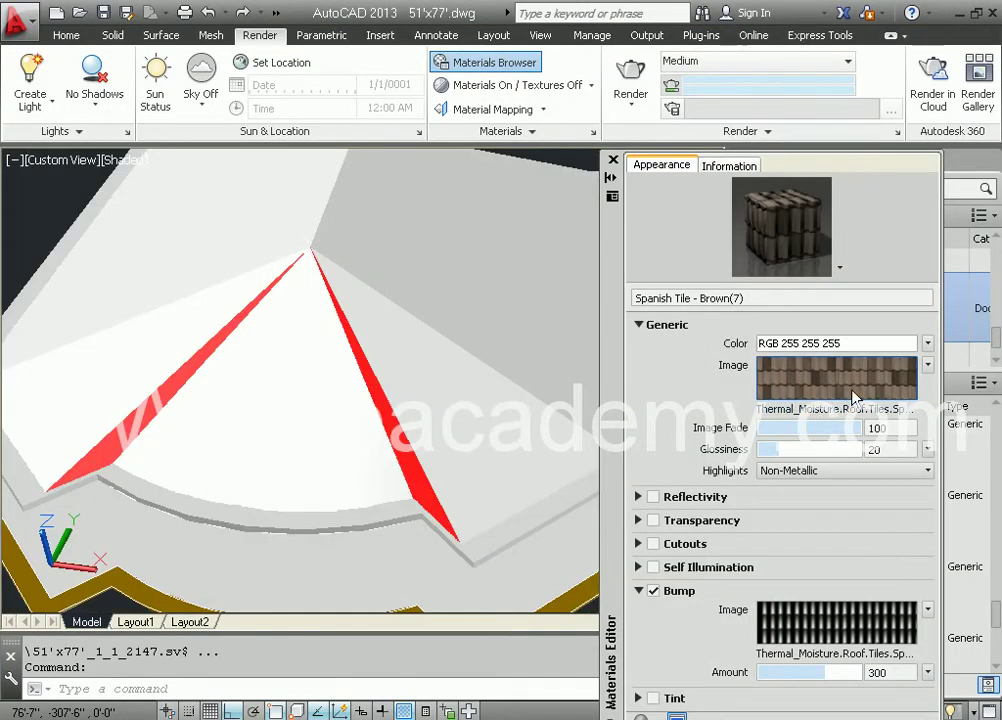
- Open the Spanish Tile - Brown(7) colour image for editing and try a rotation of -45°
click(849, 393)
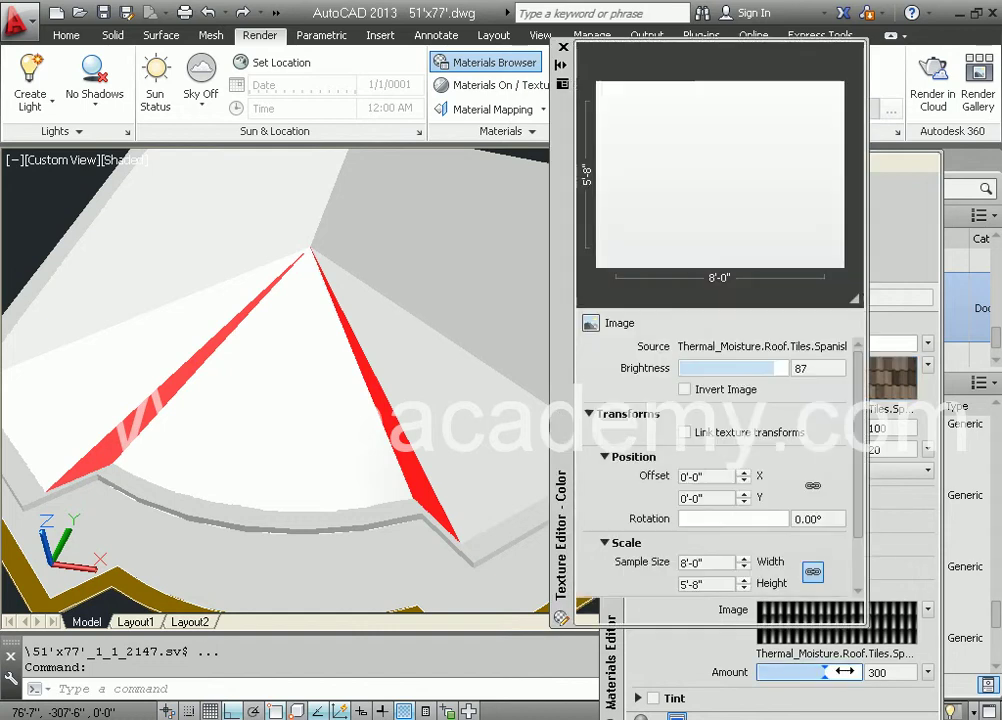
click(827, 518)
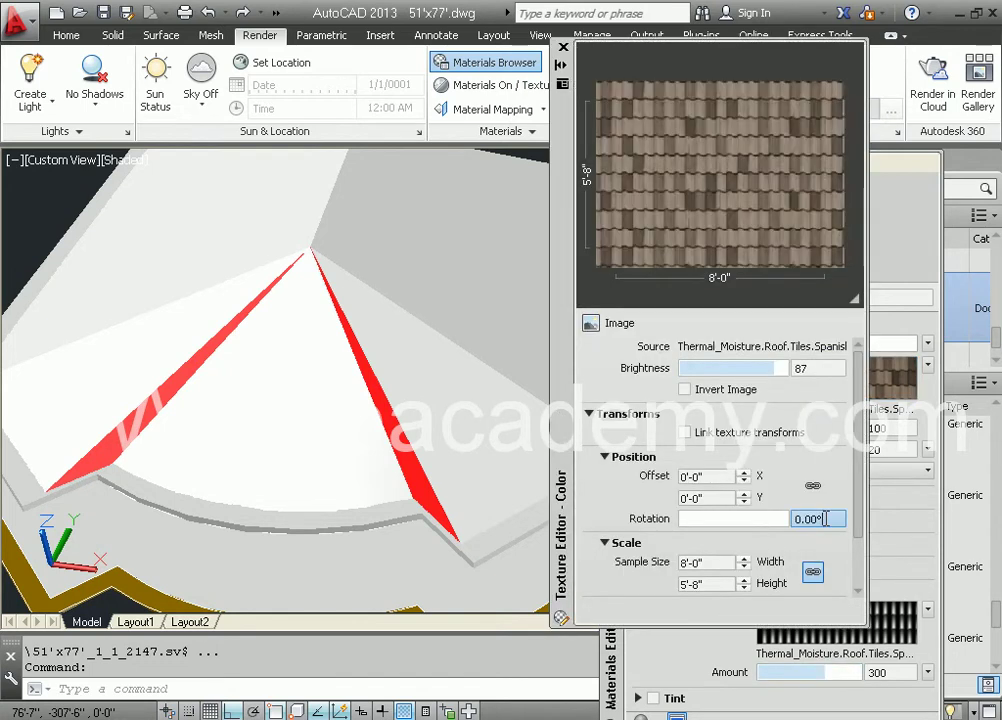
key(BackSpace)
key(BackSpace)
key(BackSpace)
key(BackSpace)
key(BackSpace)
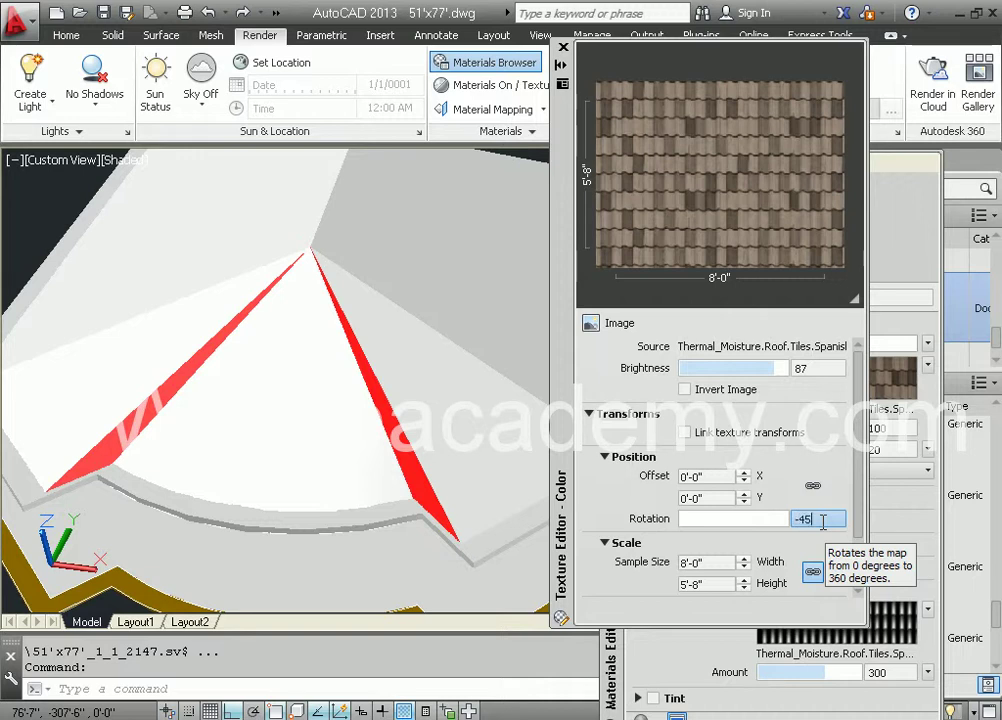
text(-45)
key(Return)
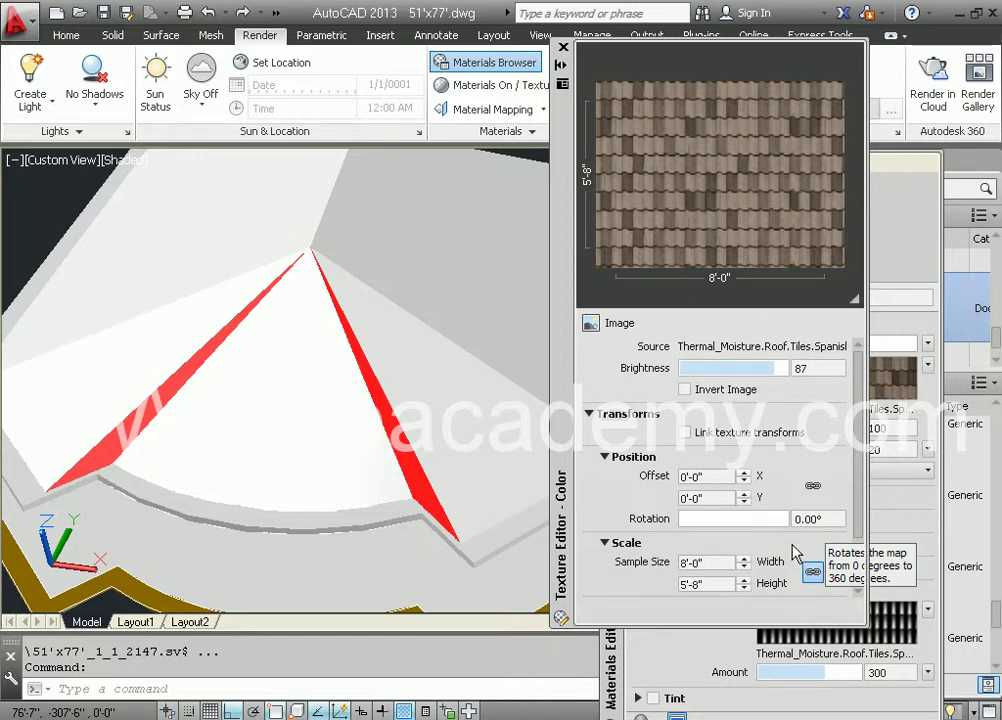
- Try rotations of 45° and 90° for the Spanish Tile - Brown(7) colour image
click(830, 517)
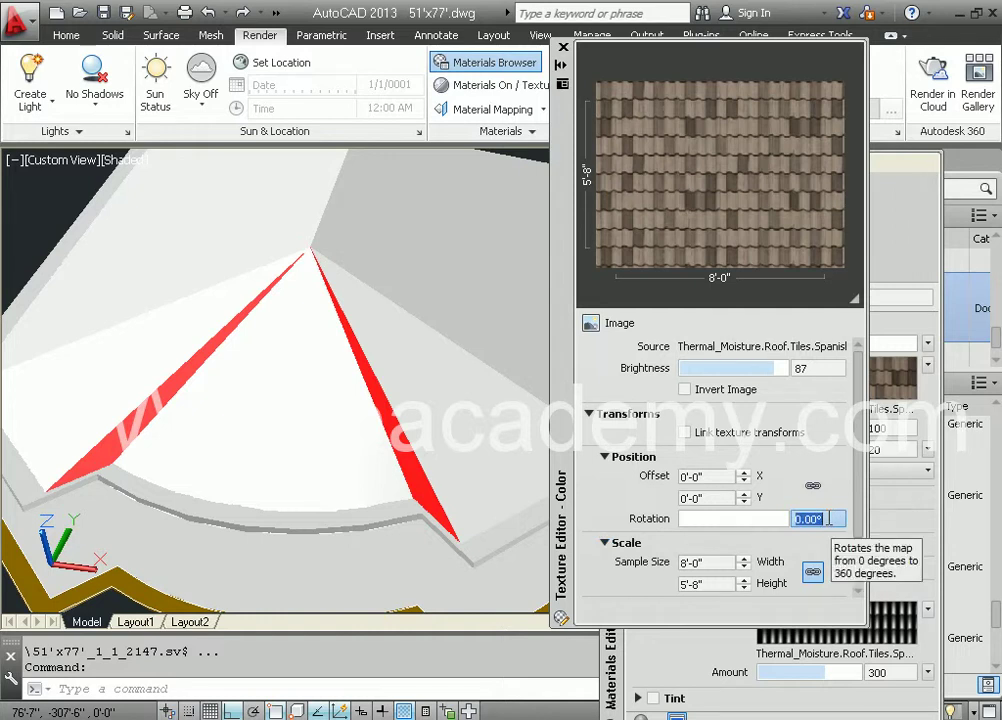
text(45)
key(Return)
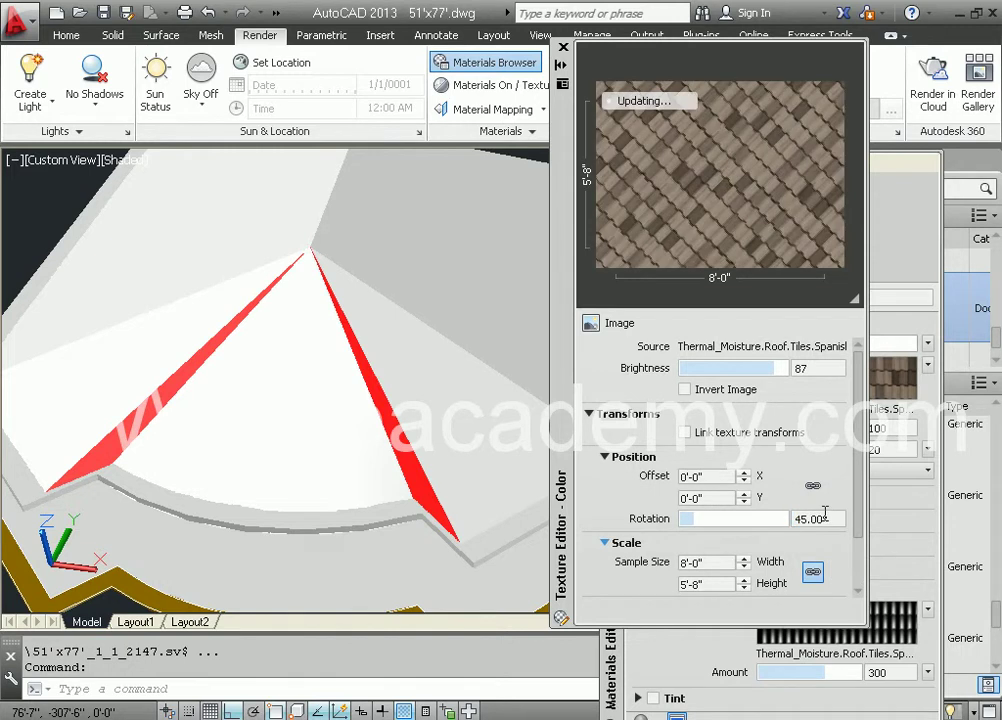
double_click(840, 518)
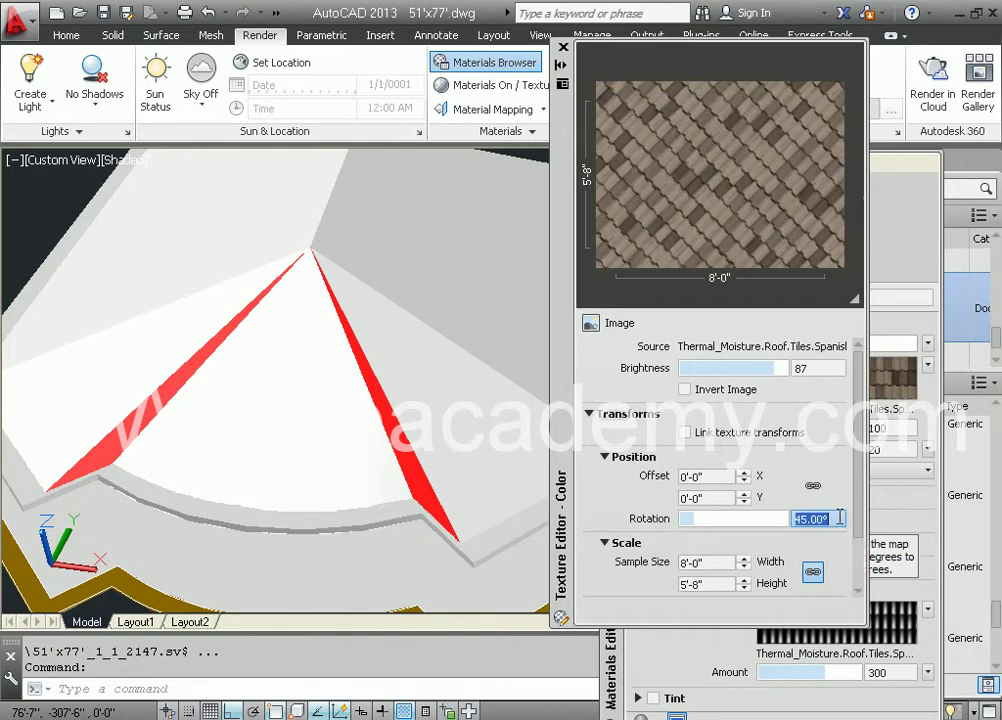
text(90)
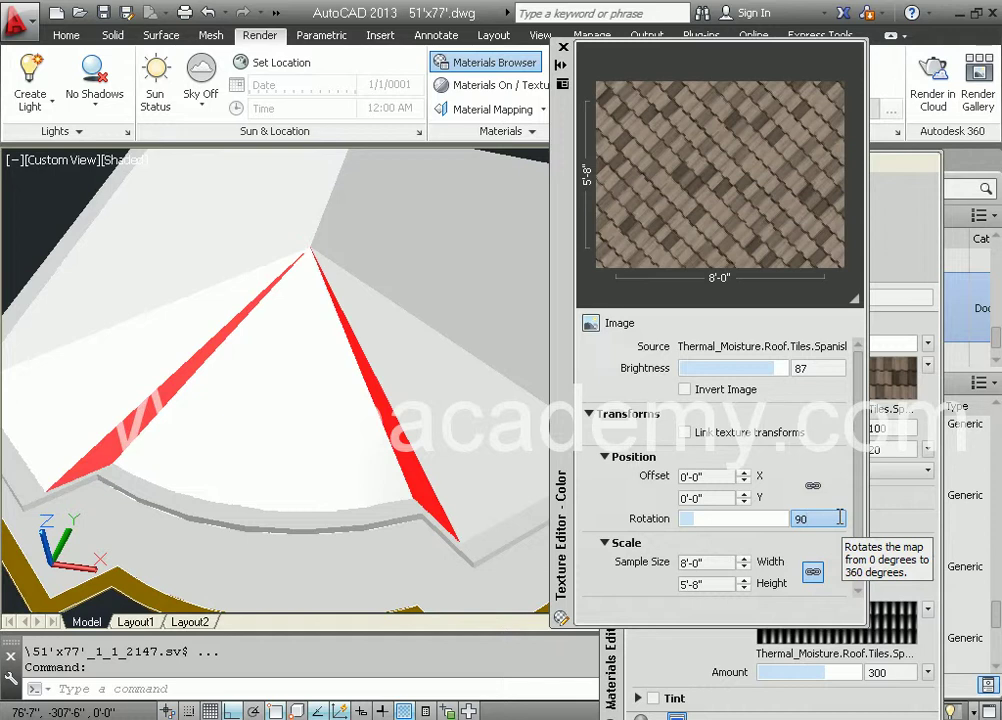
key(Return)
- Set the rotation of the Spanish Tile - Brown(7) colour image to 135° and close the texture editor
double_click(840, 518)
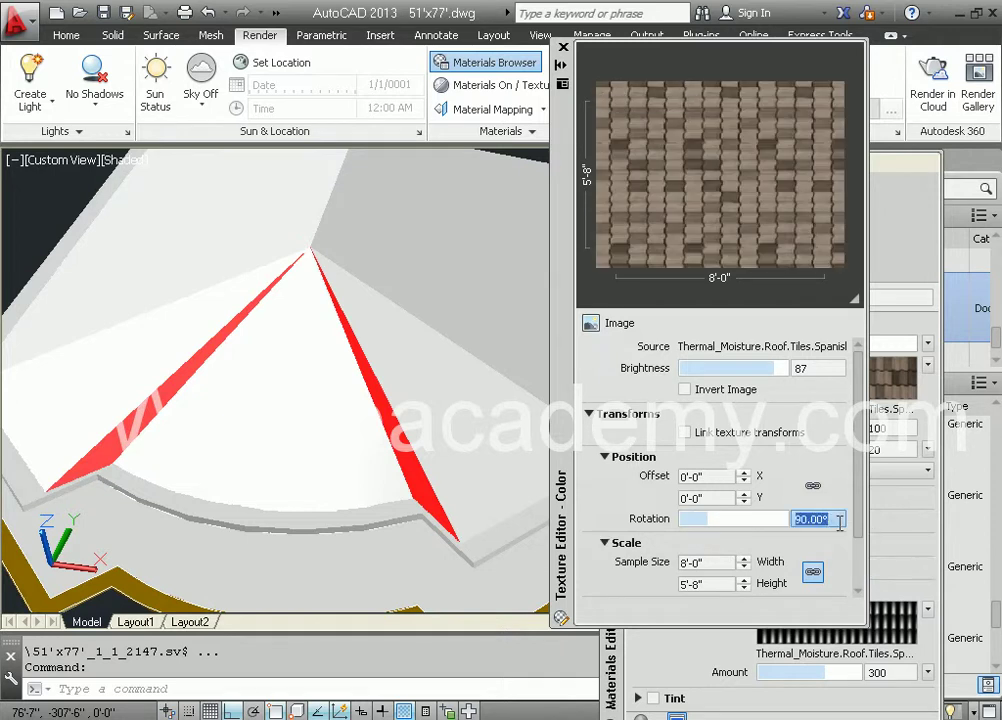
text(135)
key(Return)
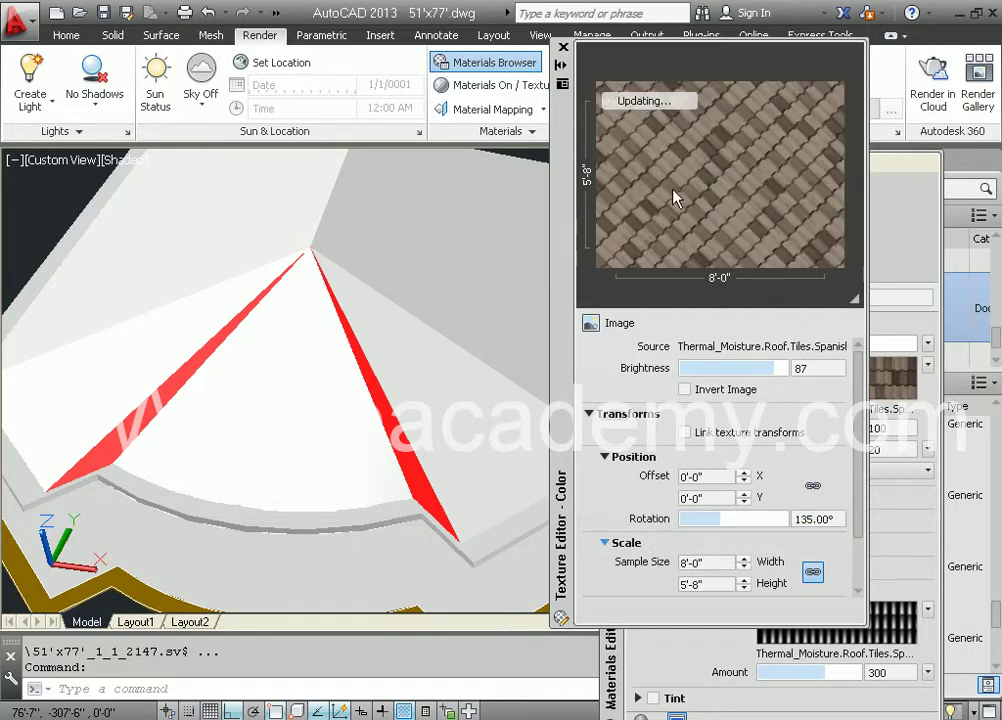
click(564, 47)
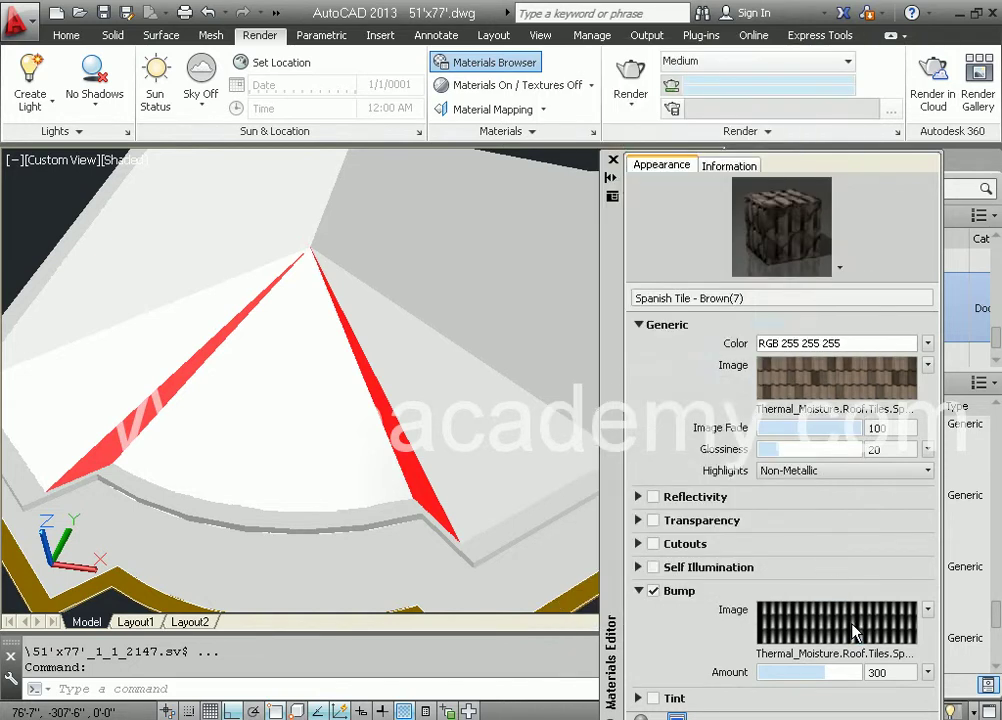
- Set the rotation of the Spanish Tile - Brown(7) bump image to 135° and close the texture editor
click(855, 630)
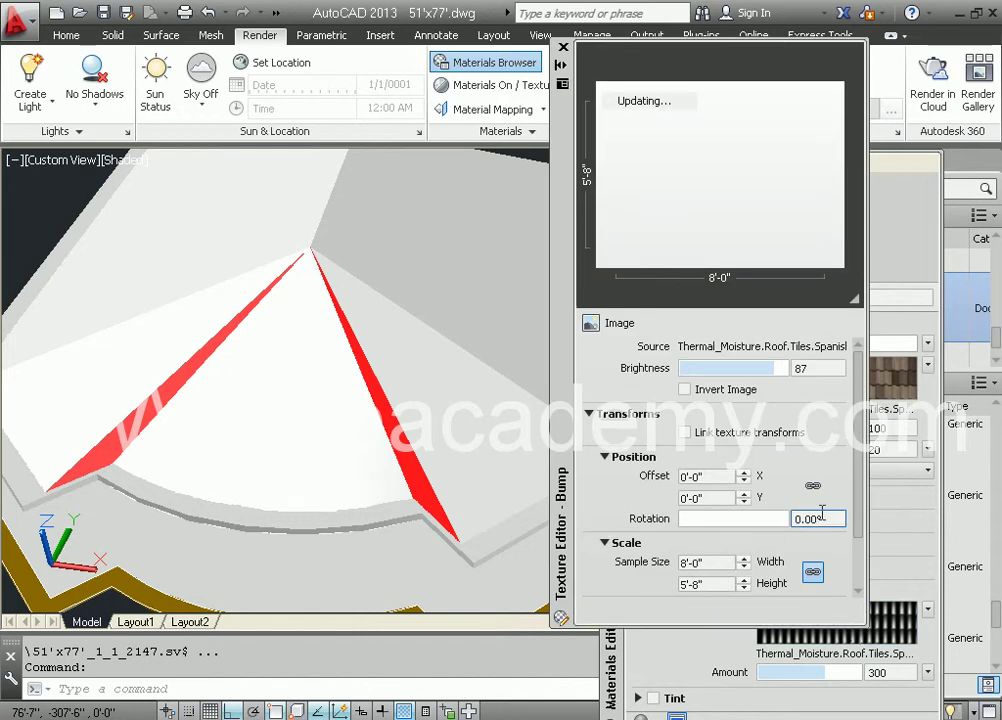
click(821, 512)
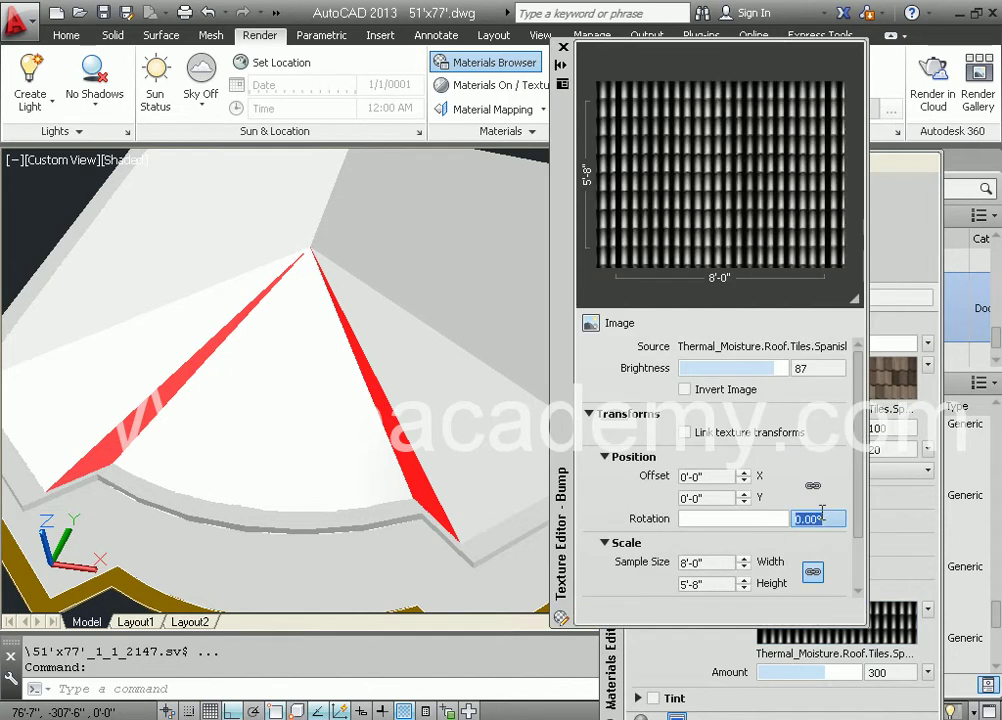
click(888, 543)
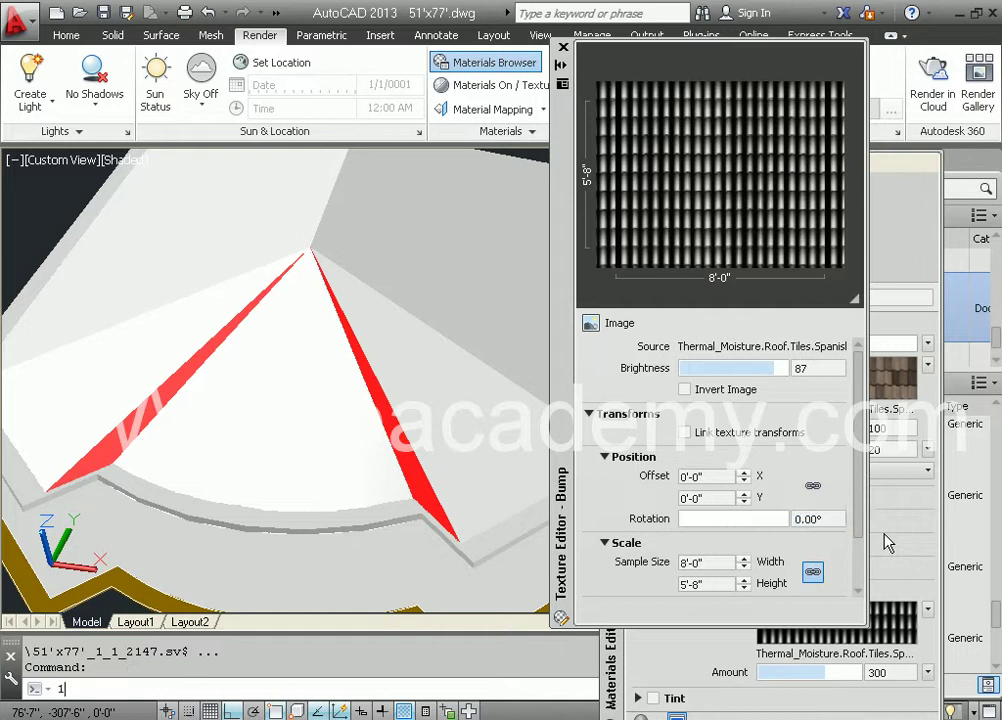
click(828, 518)
double_click(828, 518)
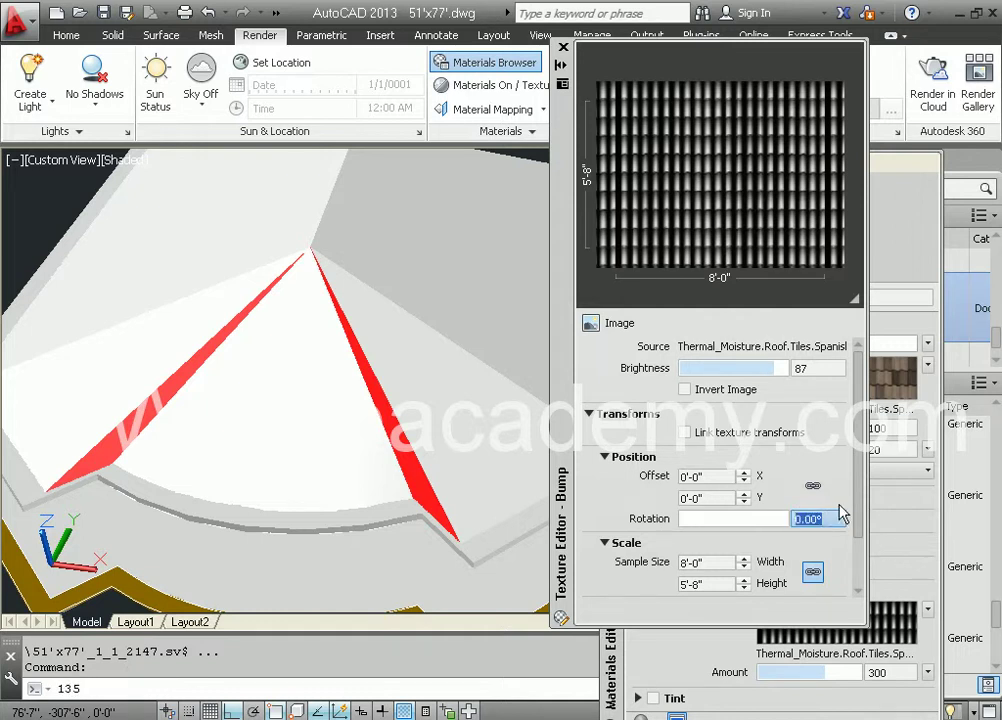
text(135)
key(Return)
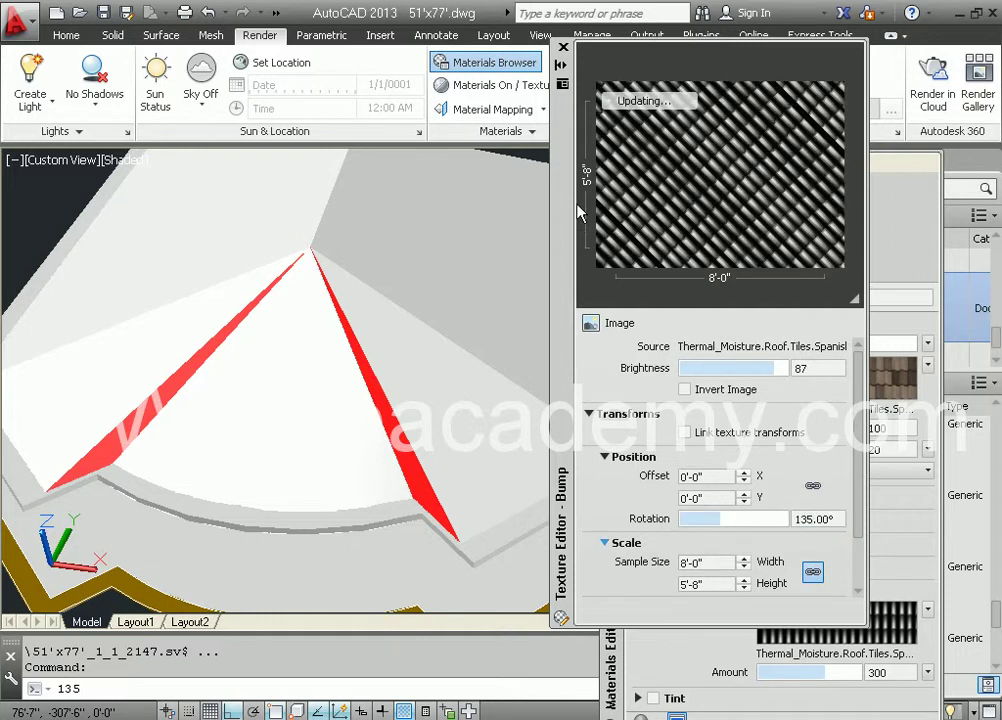
click(563, 49)
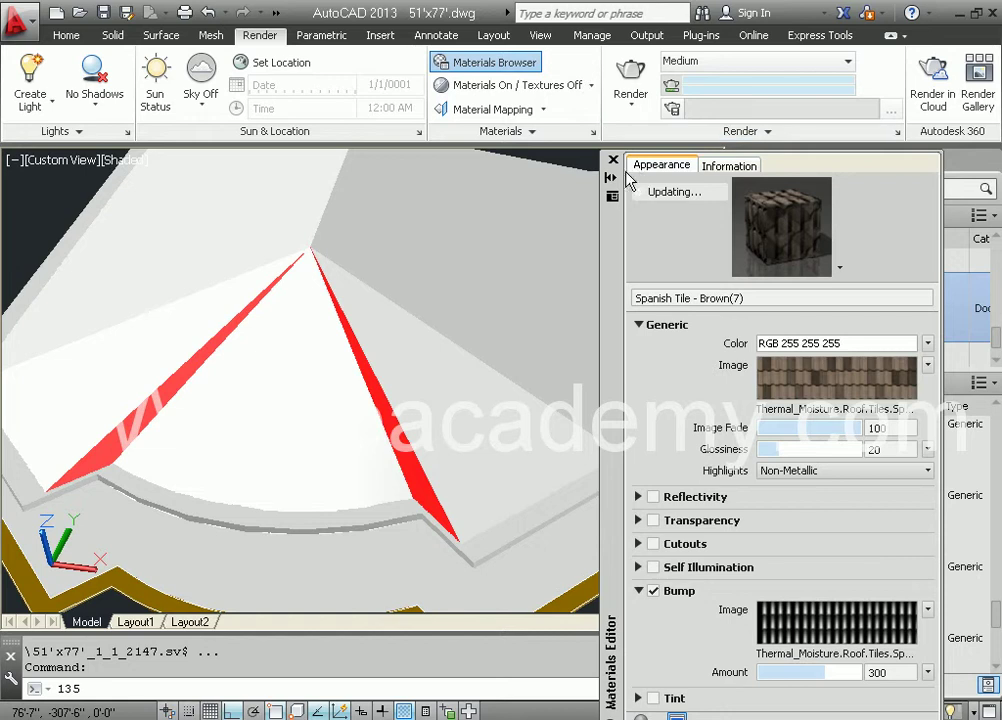
- Render the roof to check the rotated tiles, and switch the viewport's visual style to Realistic
click(631, 75)
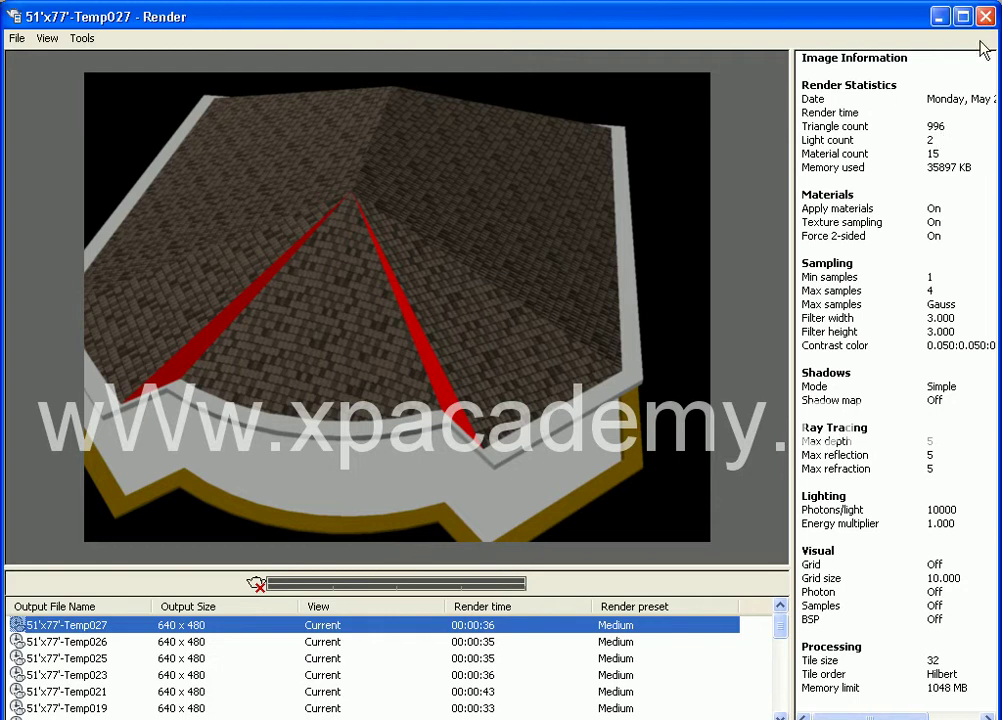
click(988, 18)
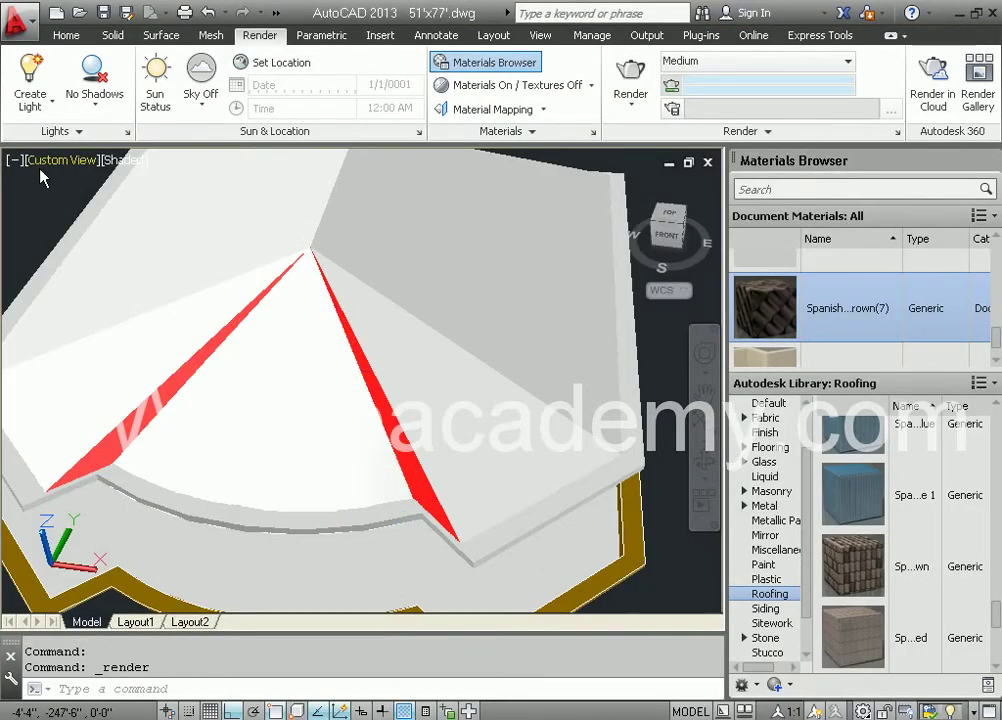
click(122, 160)
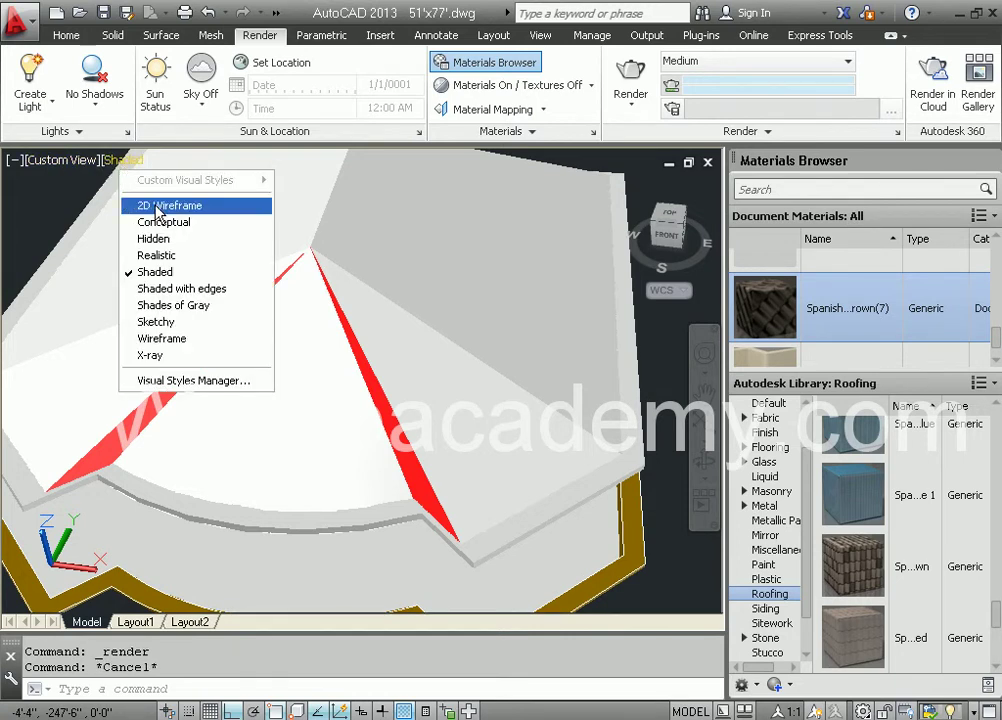
click(161, 257)
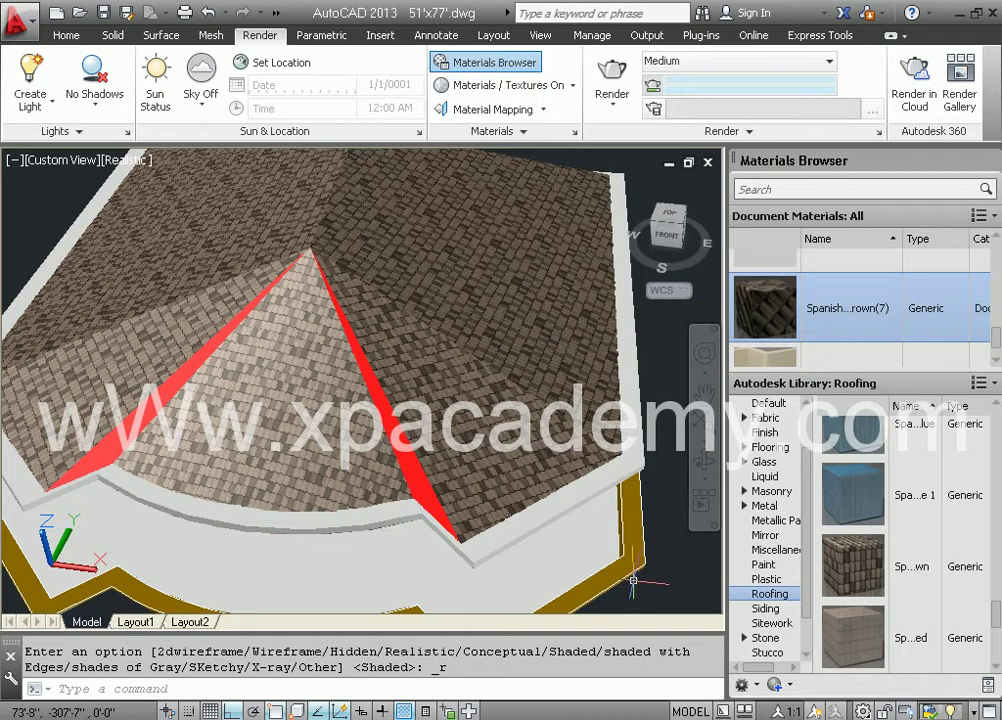
- Examine the tile alignment on all the roof slopes and the curved bay roof from several sides
shift+middle_drag(638, 592, 690, 565)
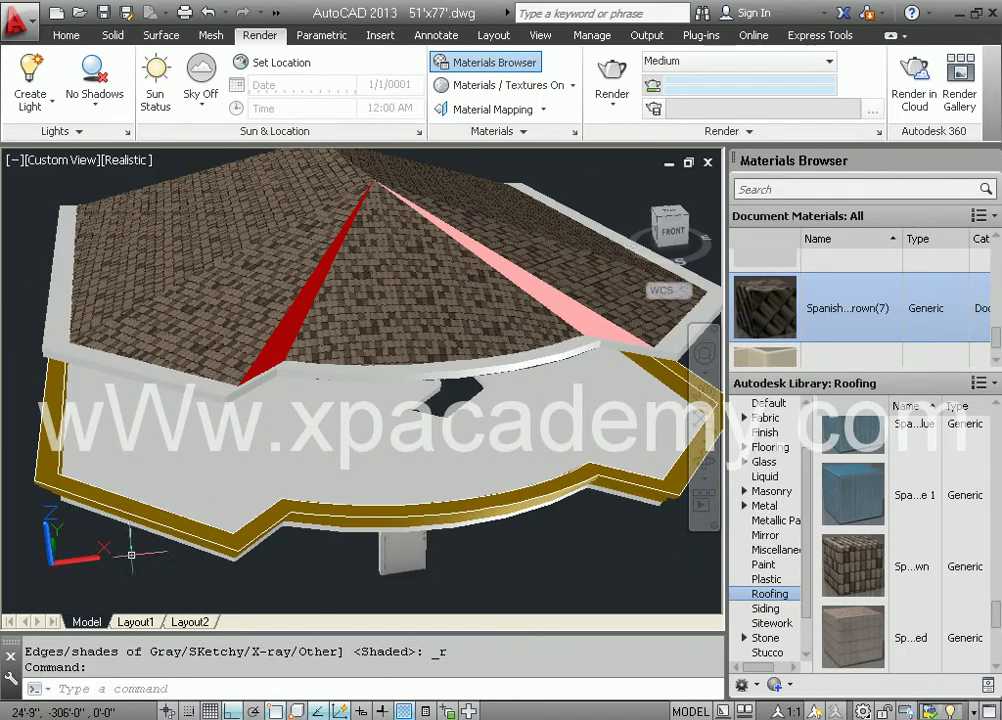
shift+middle_drag(103, 430, 411, 542)
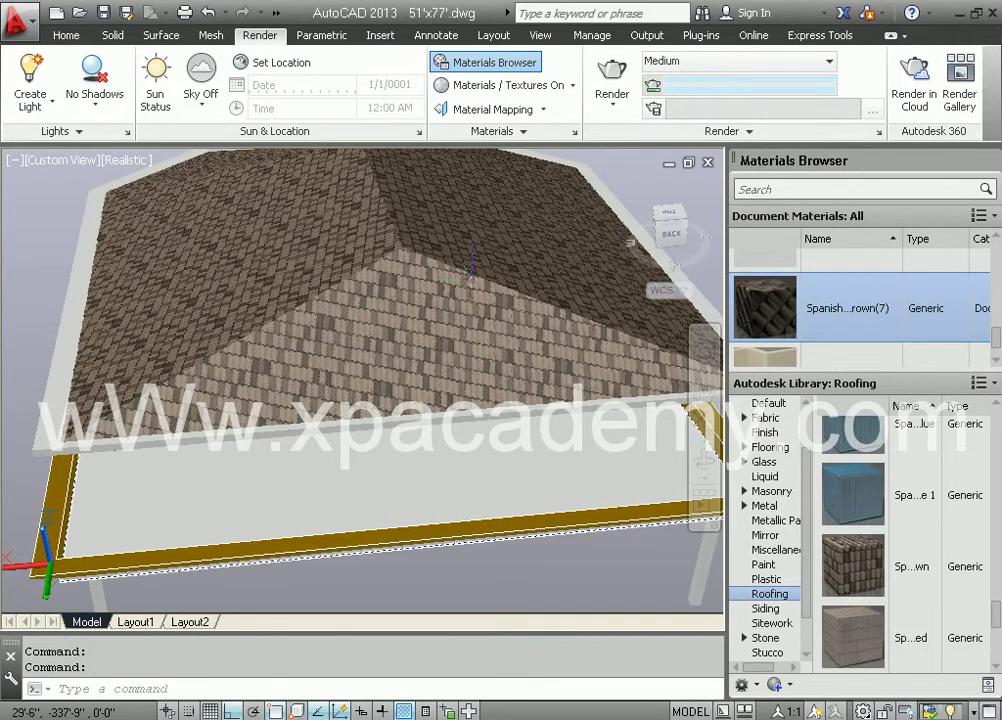
shift+middle_drag(346, 474, 517, 492)
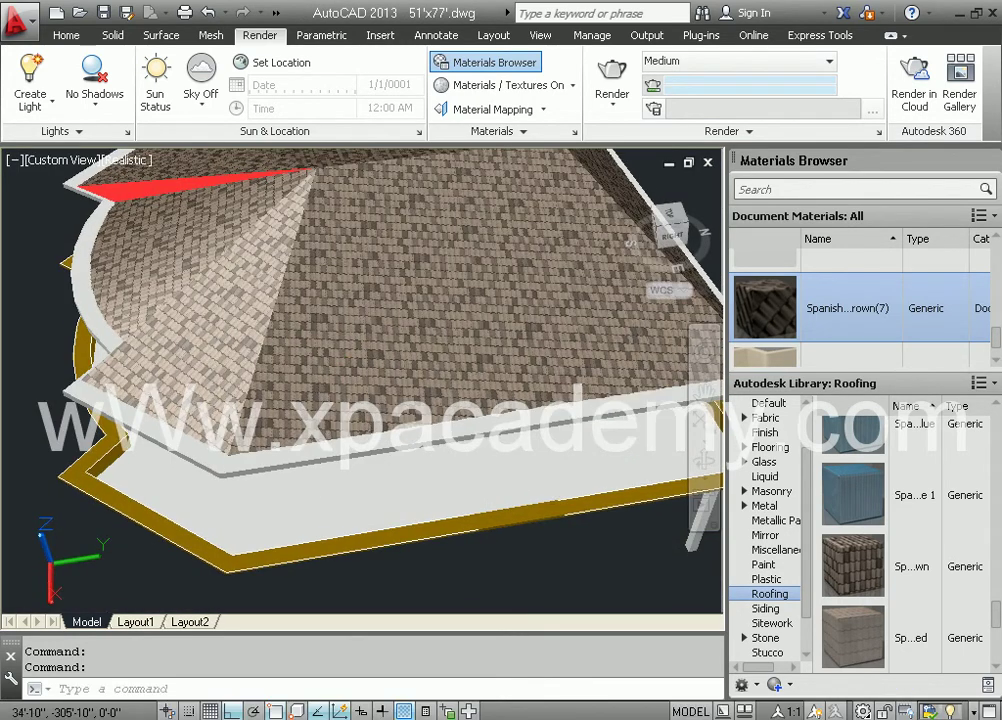
shift+middle_drag(319, 362, 325, 382)
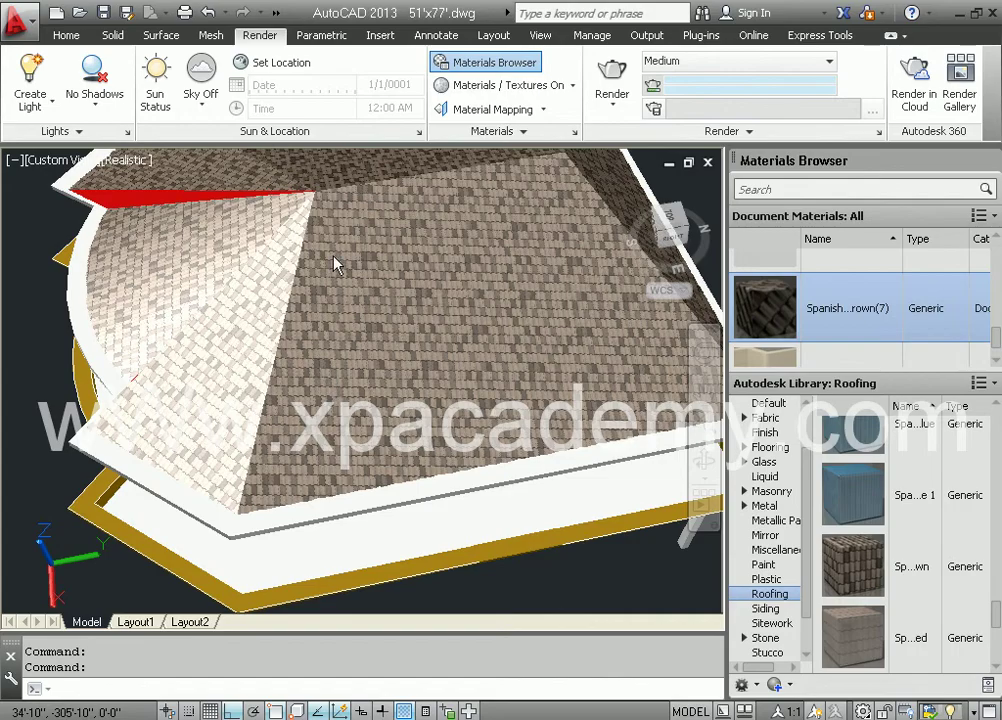
scroll(336, 264, up, 3)
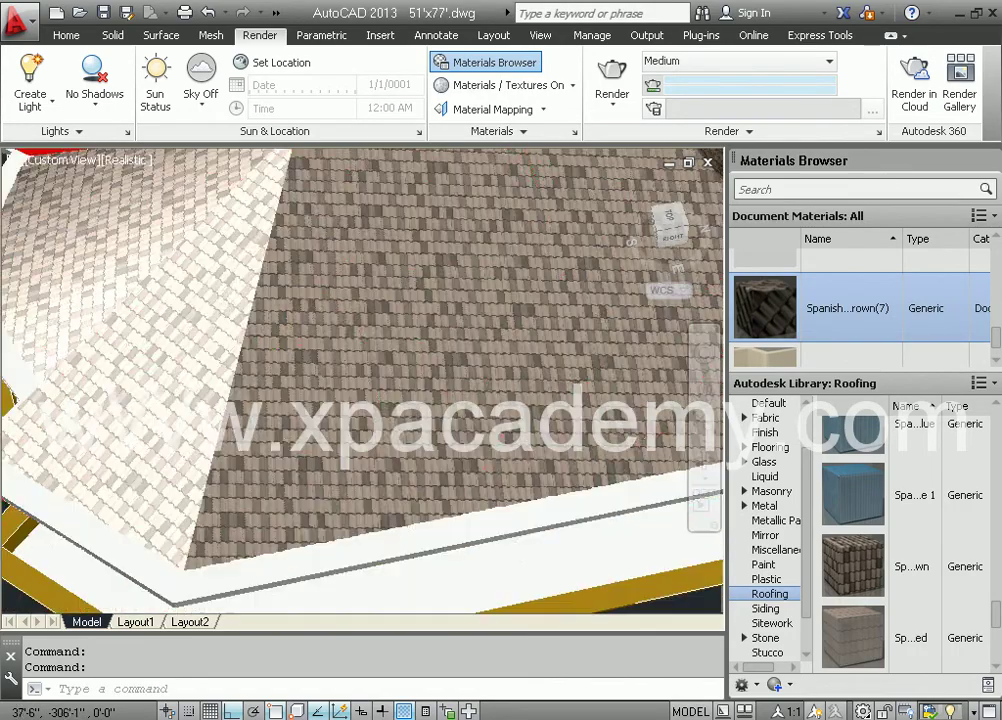
shift+middle_drag(300, 362, 506, 308)
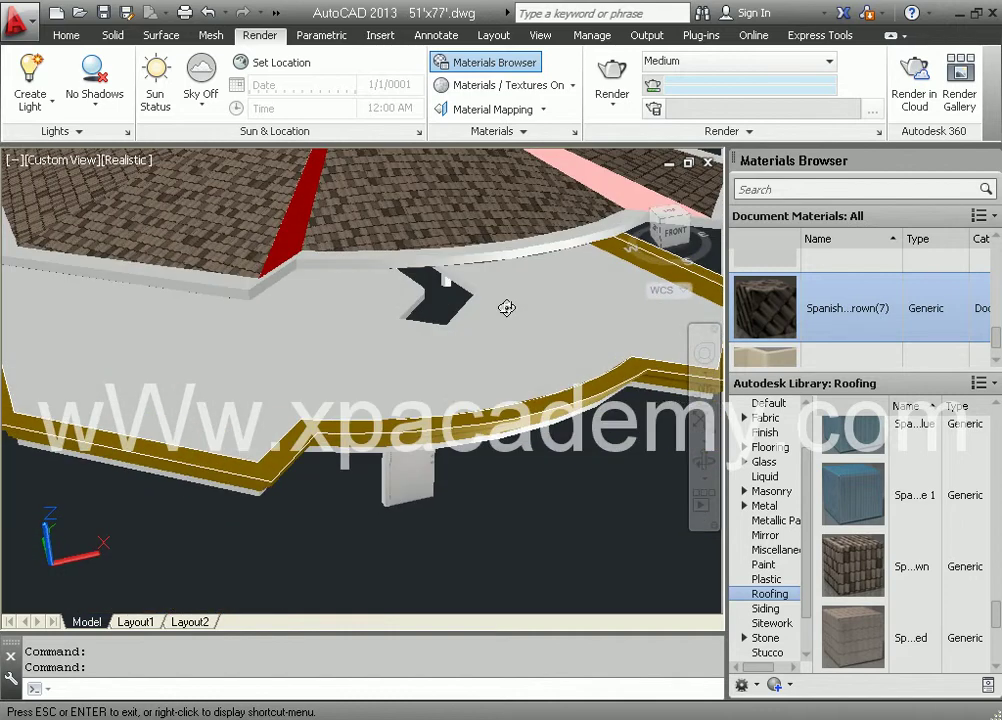
scroll(310, 465, down, 4)
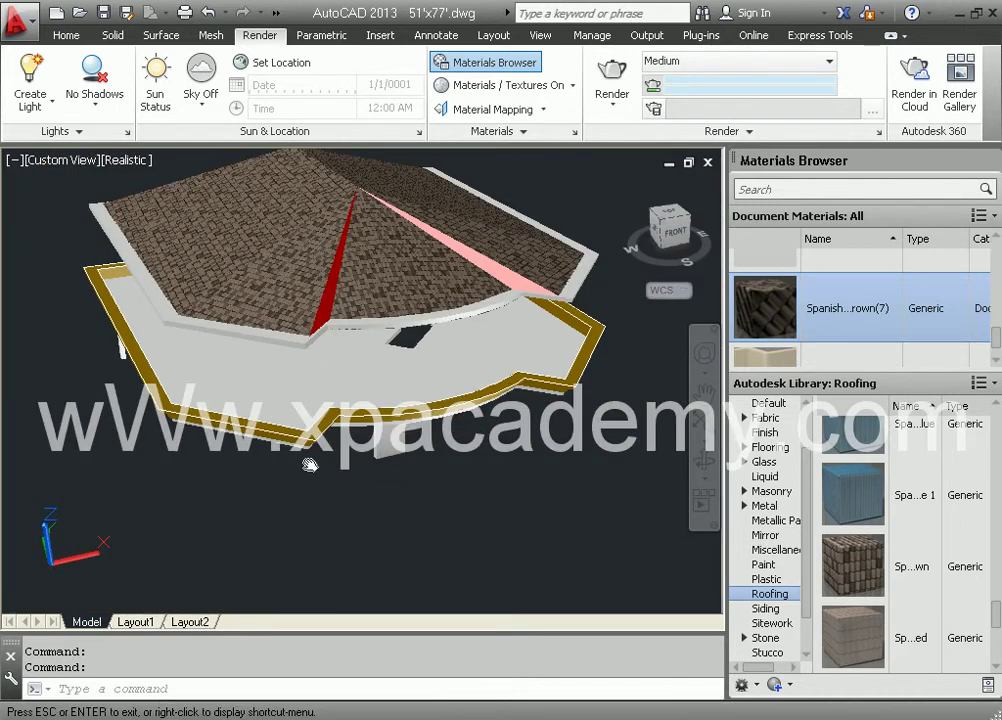
shift+middle_drag(304, 463, 311, 369)
scroll(261, 375, up, 2)
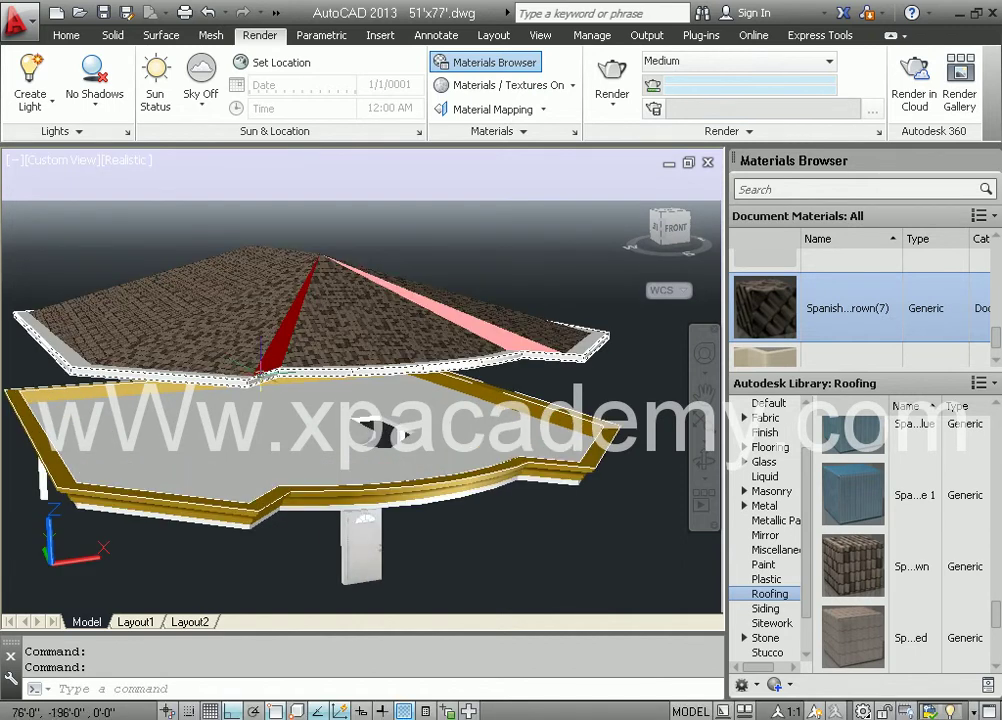
scroll(343, 385, up, 2)
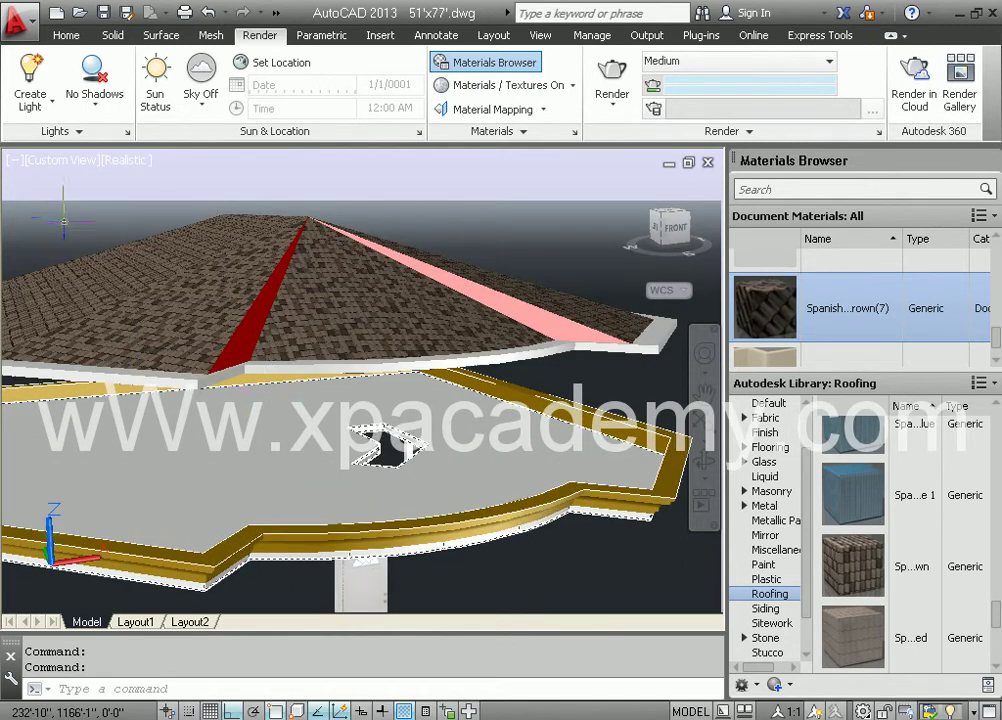
- Turn on the window, wall, railing and mir layers, and close the layer manager
text(la)
key(Return)
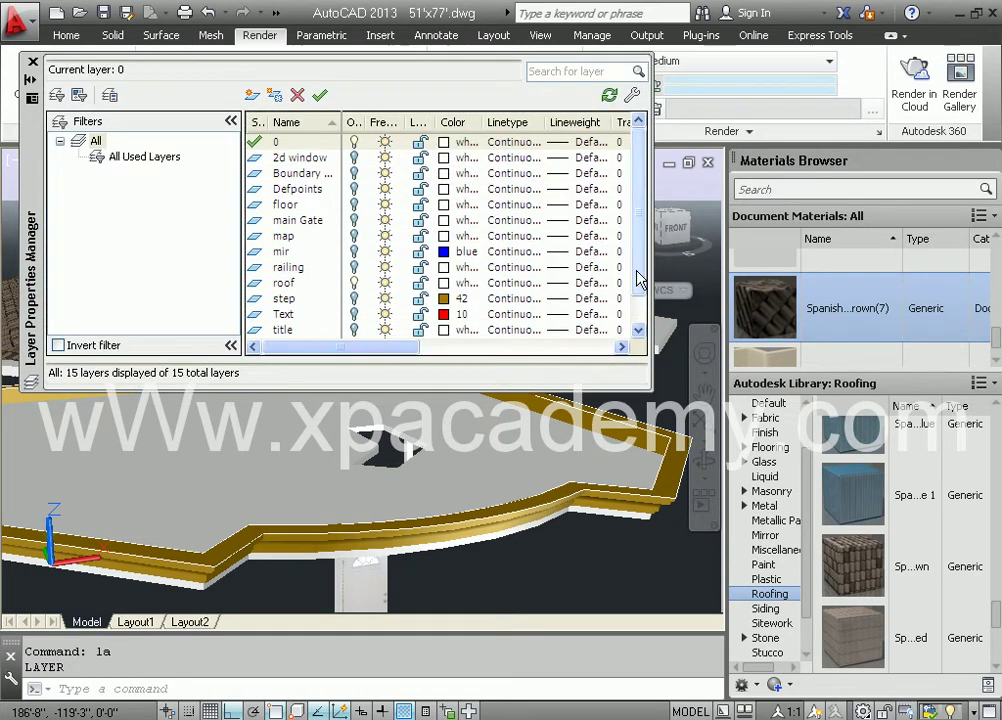
scroll(638, 278, down, 2)
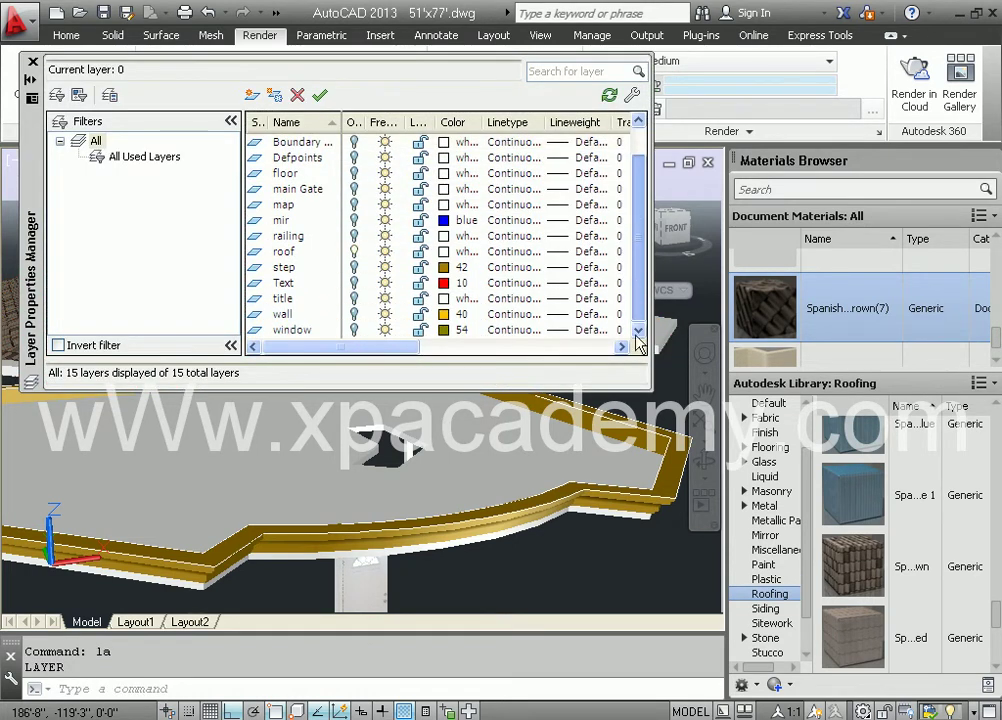
click(354, 330)
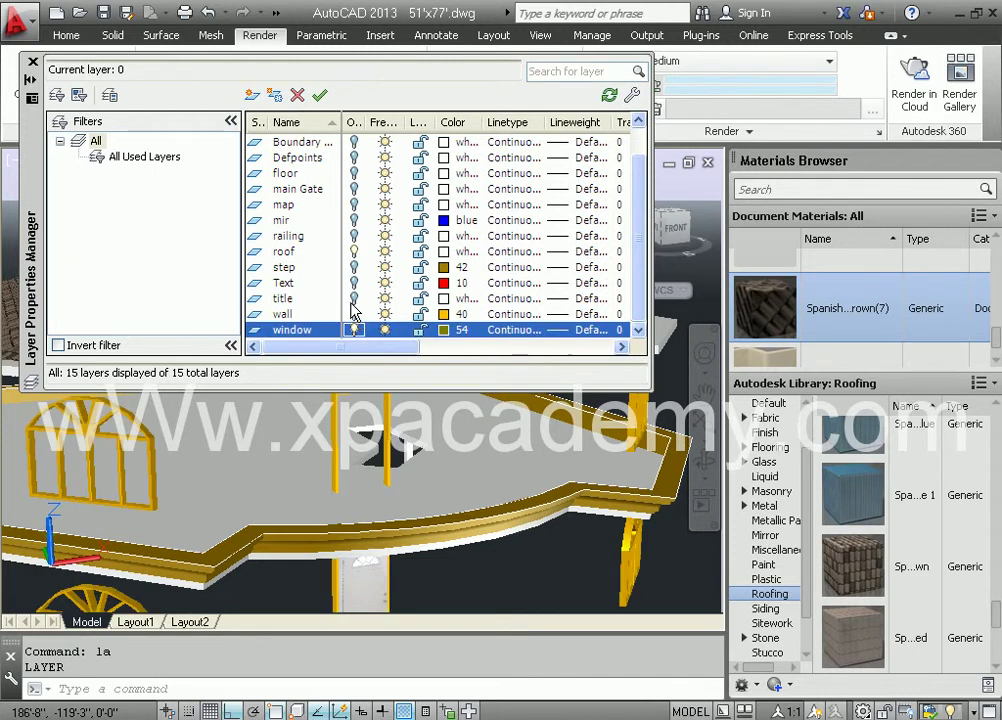
click(354, 314)
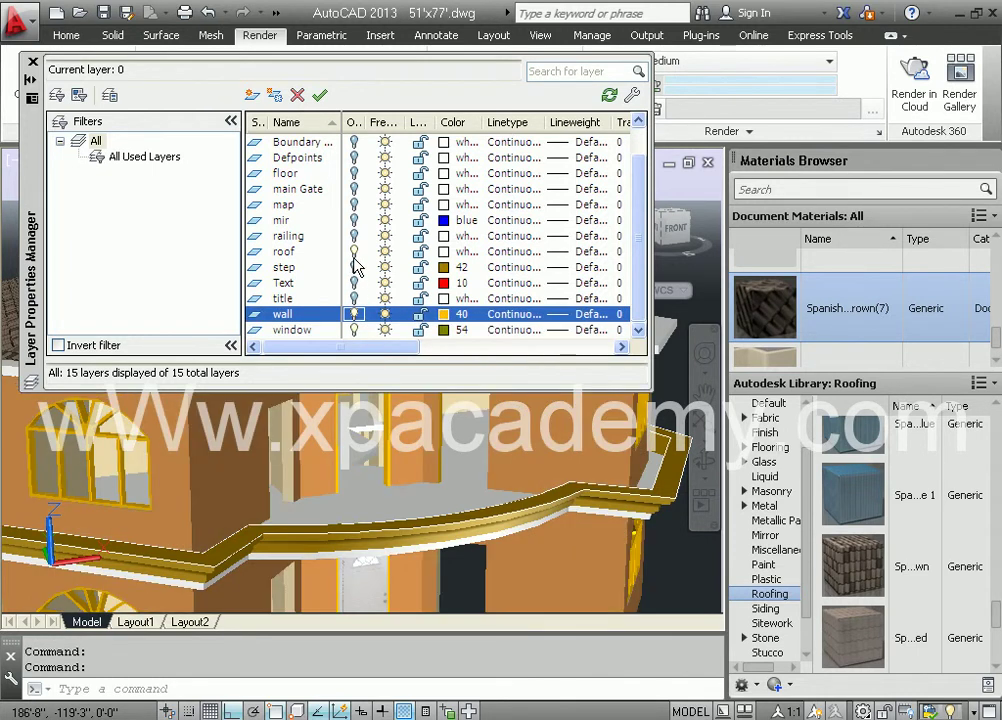
click(355, 238)
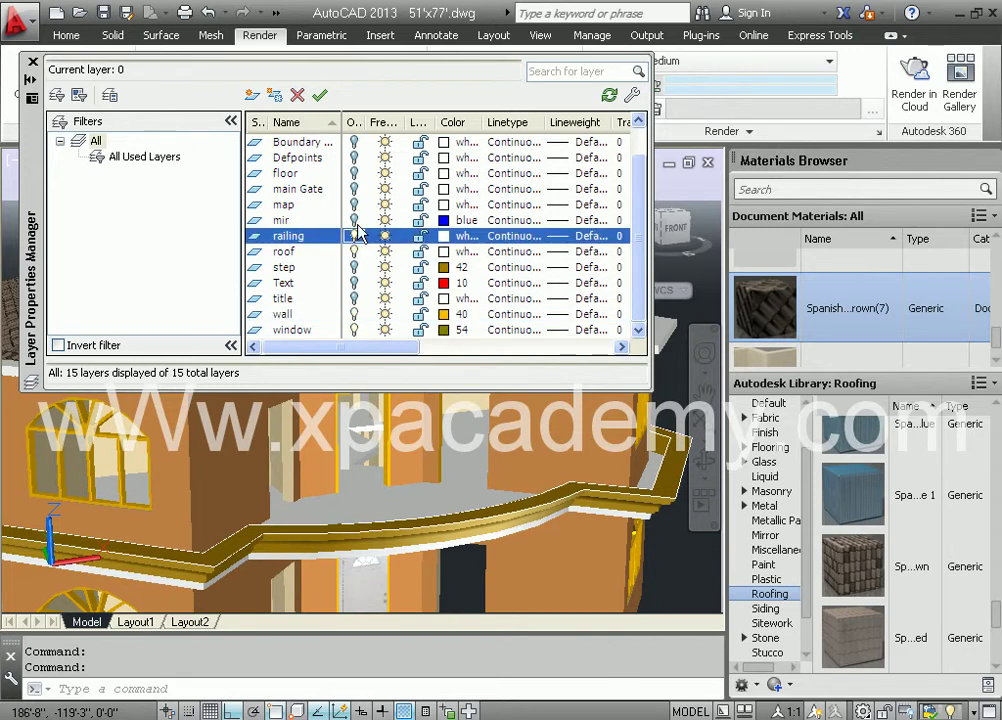
click(354, 220)
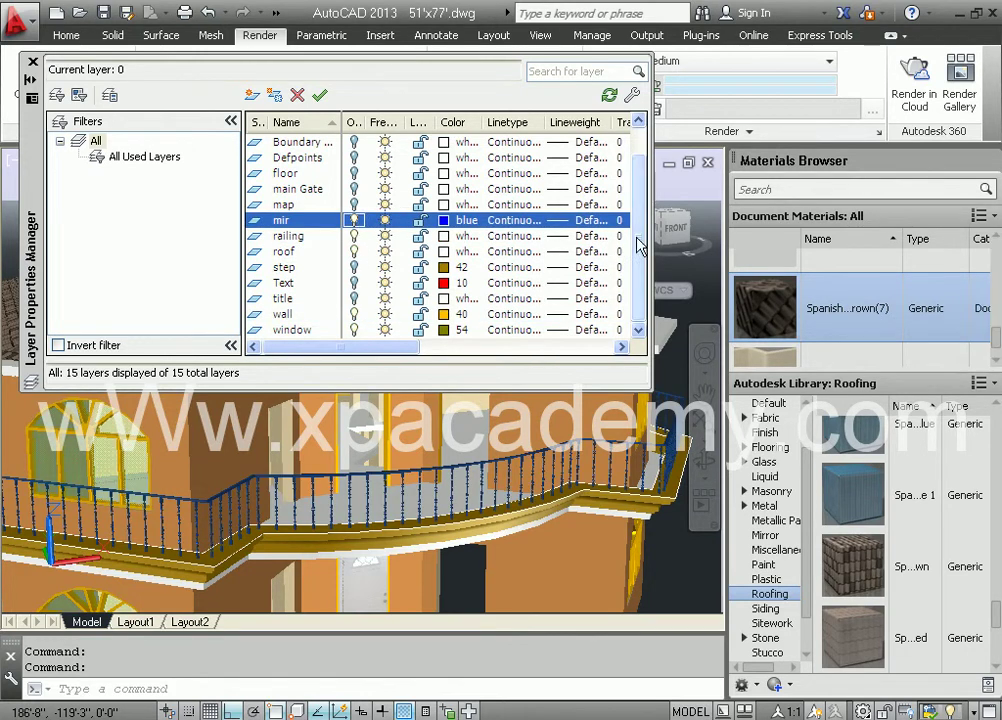
drag(640, 245, 642, 192)
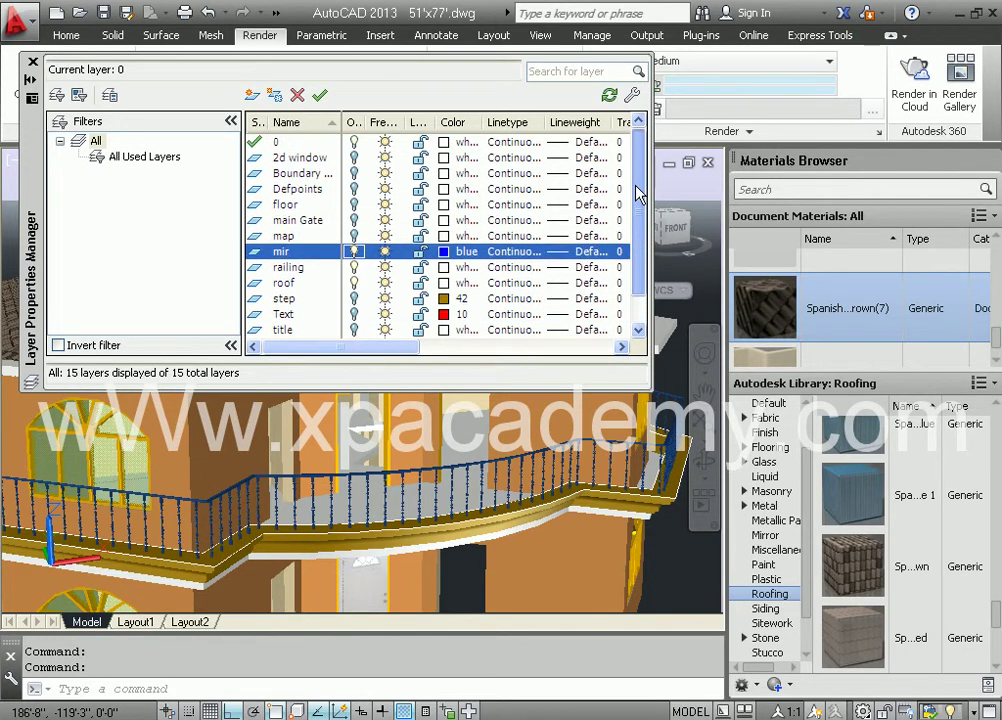
click(34, 63)
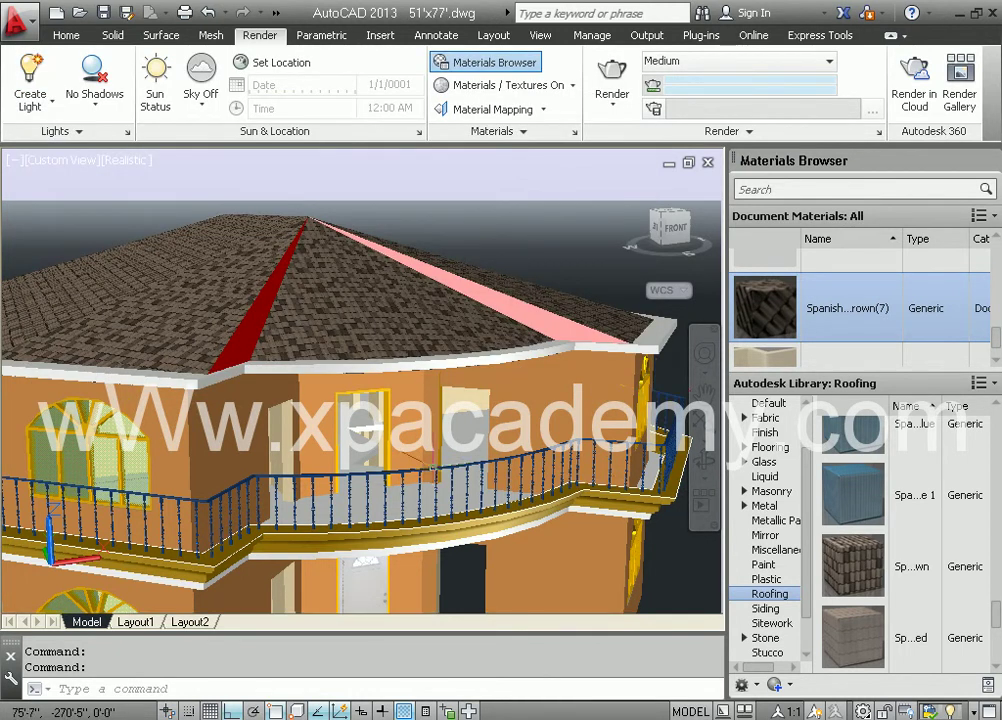
- Render the house with its tiled roof, walls, windows and railings from the front-left corner
mouse_move(376, 575)
middle_down()
mouse_move(413, 476)
mouse_move(385, 483)
mouse_move(456, 485)
mouse_move(440, 491)
middle_up()
scroll(375, 476, down, 2)
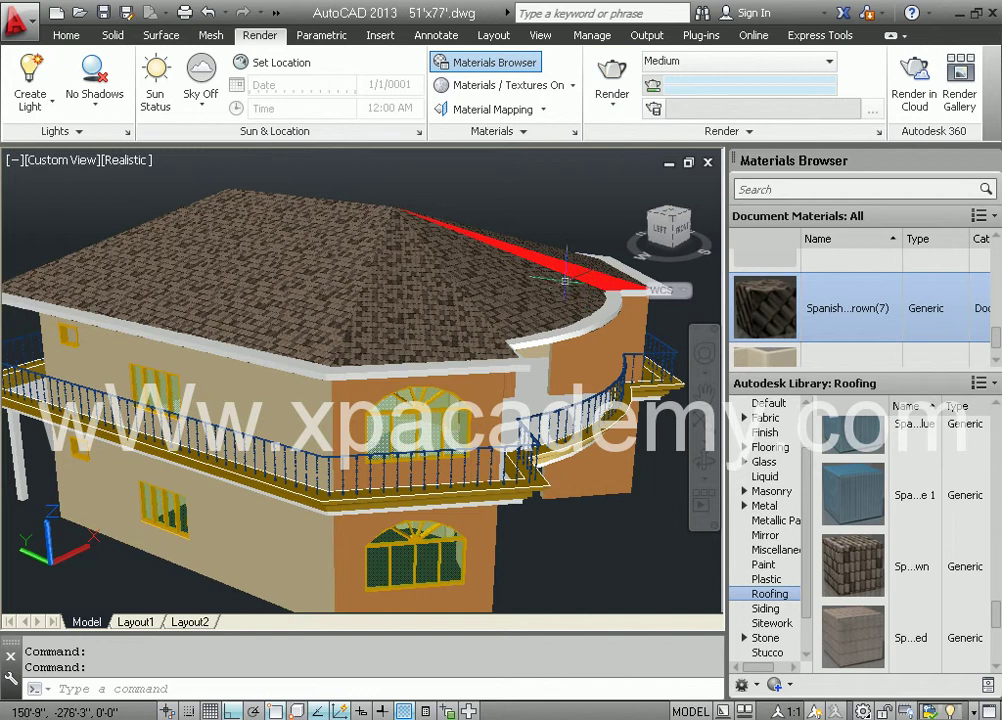
click(410, 208)
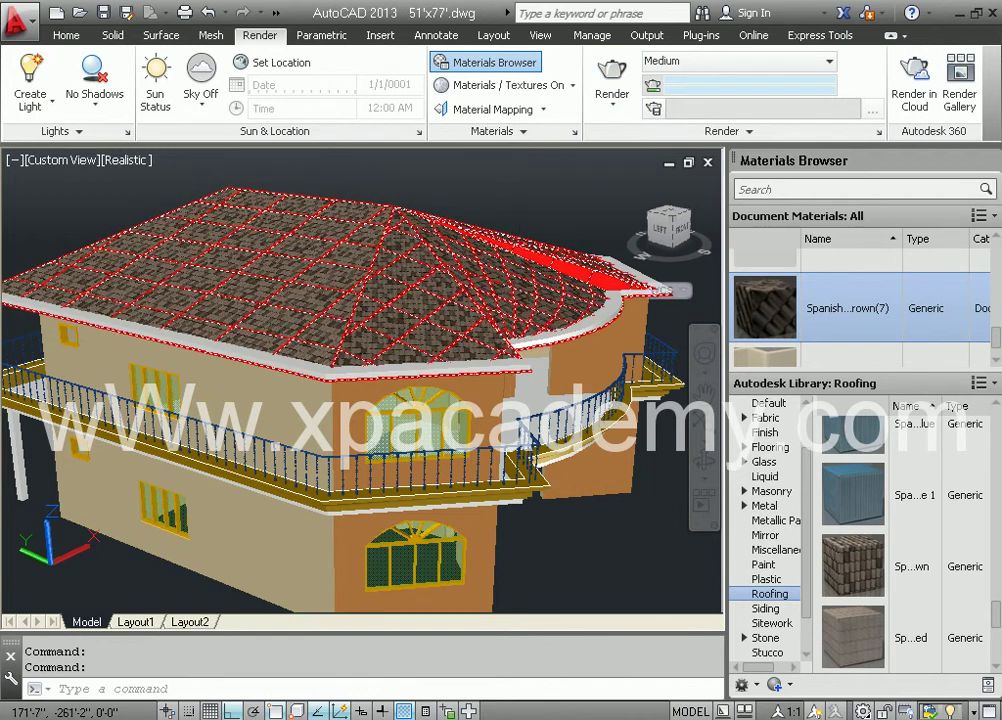
click(612, 72)
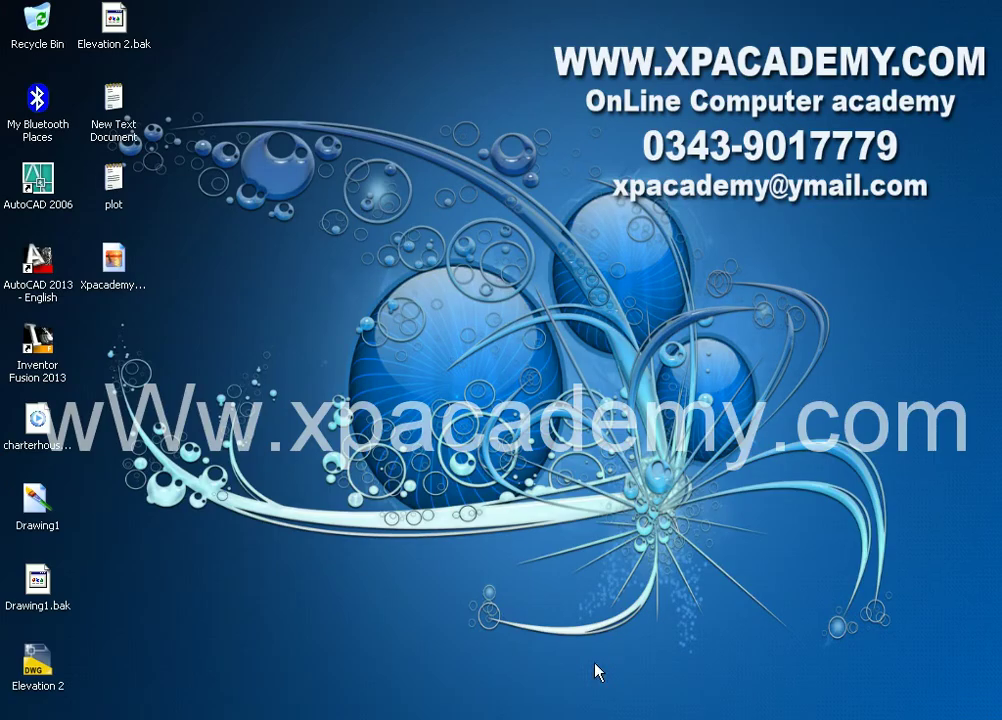
click(586, 719)
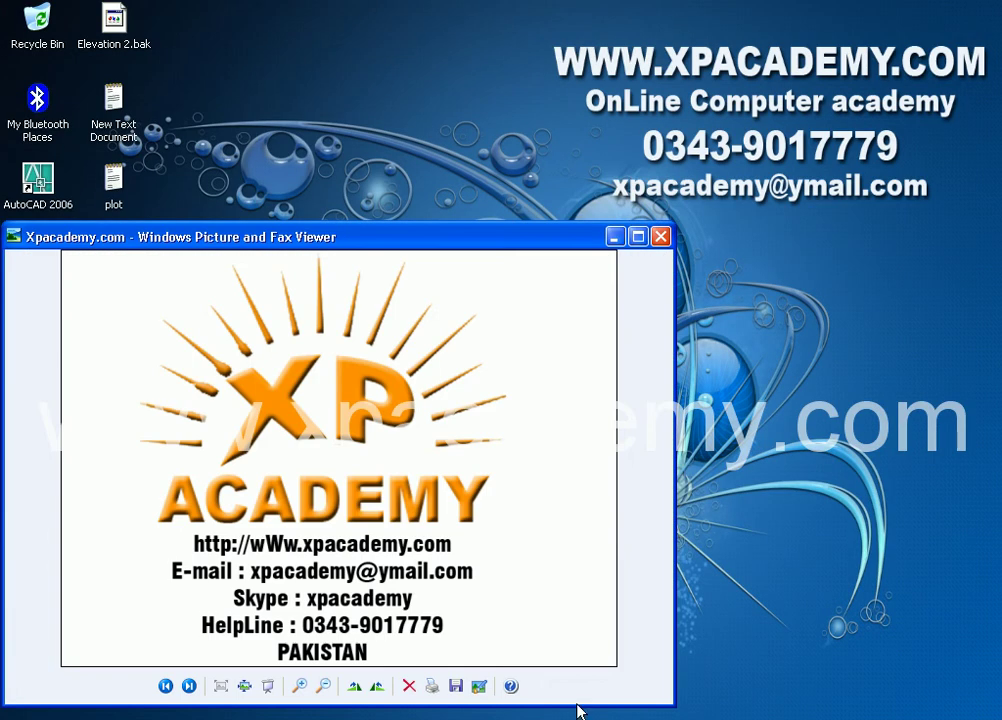